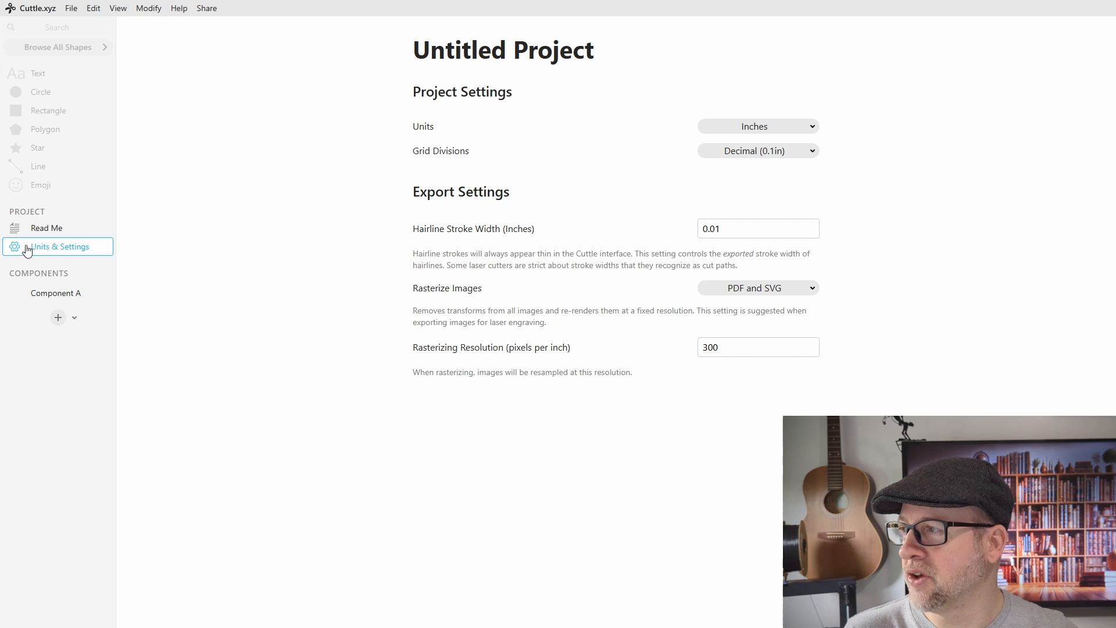
# Step: Set the project units to Millimeters
pyautogui.click(776, 133)
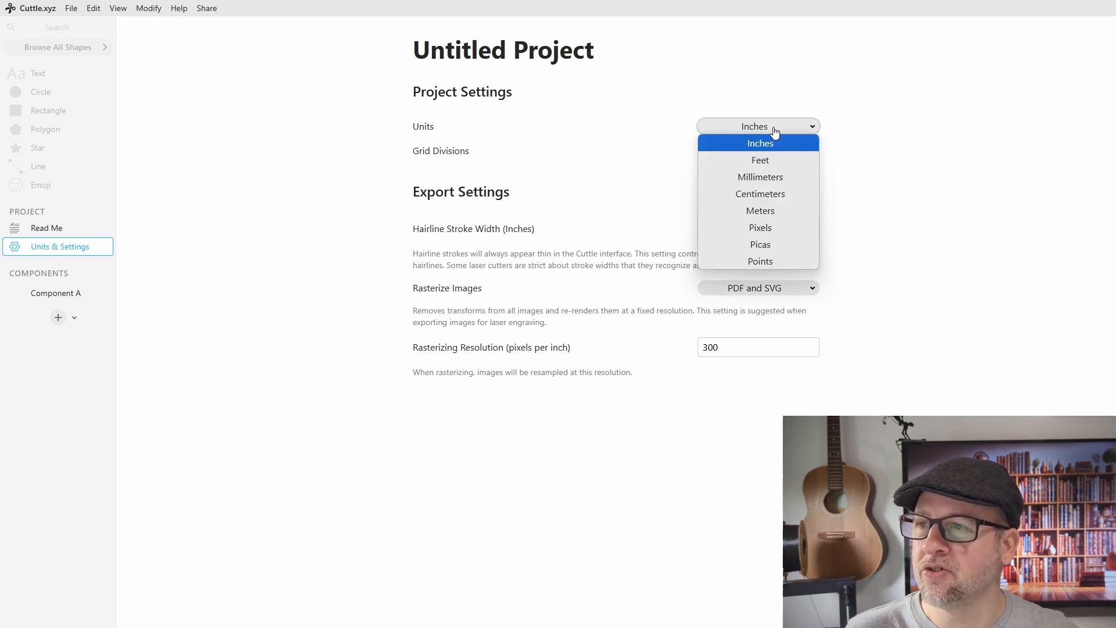
pyautogui.click(766, 176)
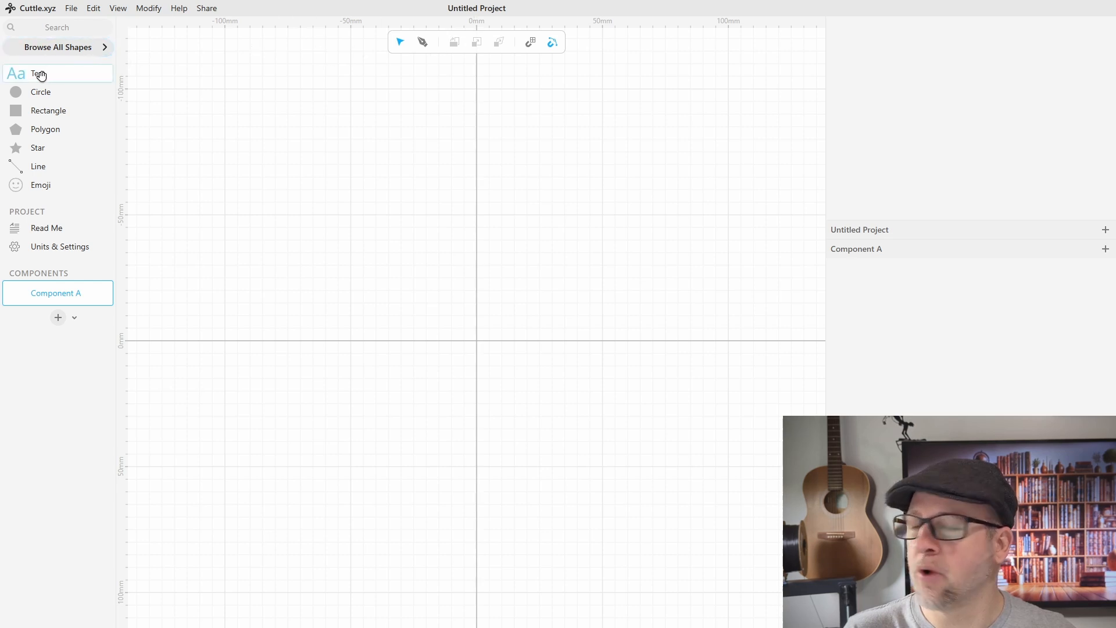
# Step: Place a text object near the canvas origin and make it read "Love"
pyautogui.moveTo(40, 75); pyautogui.dragTo(468, 340)
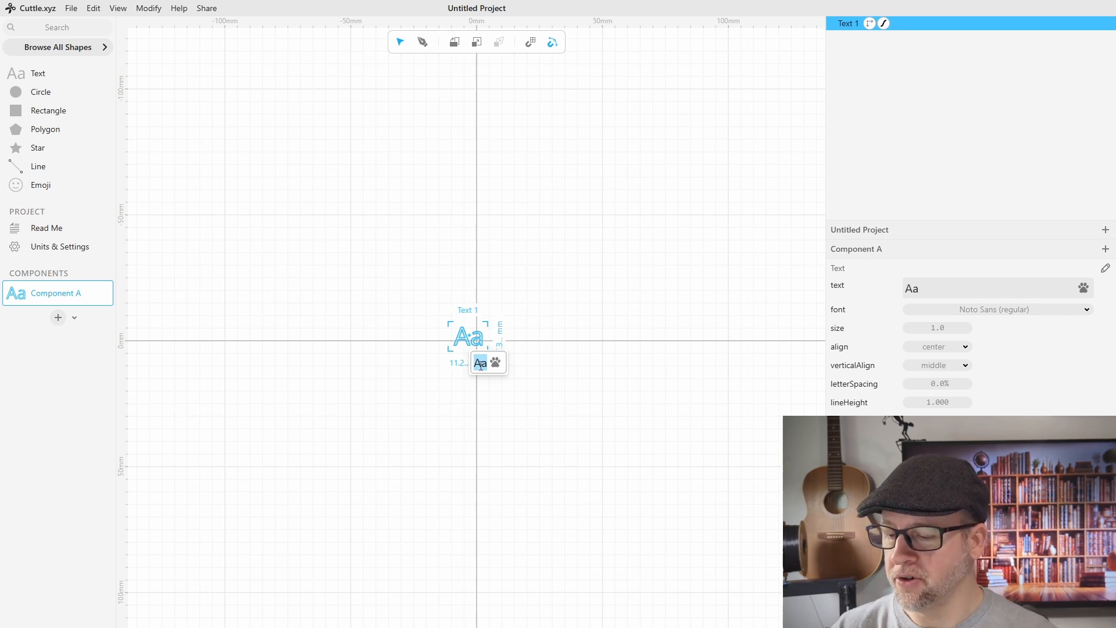
pyautogui.write('Love')
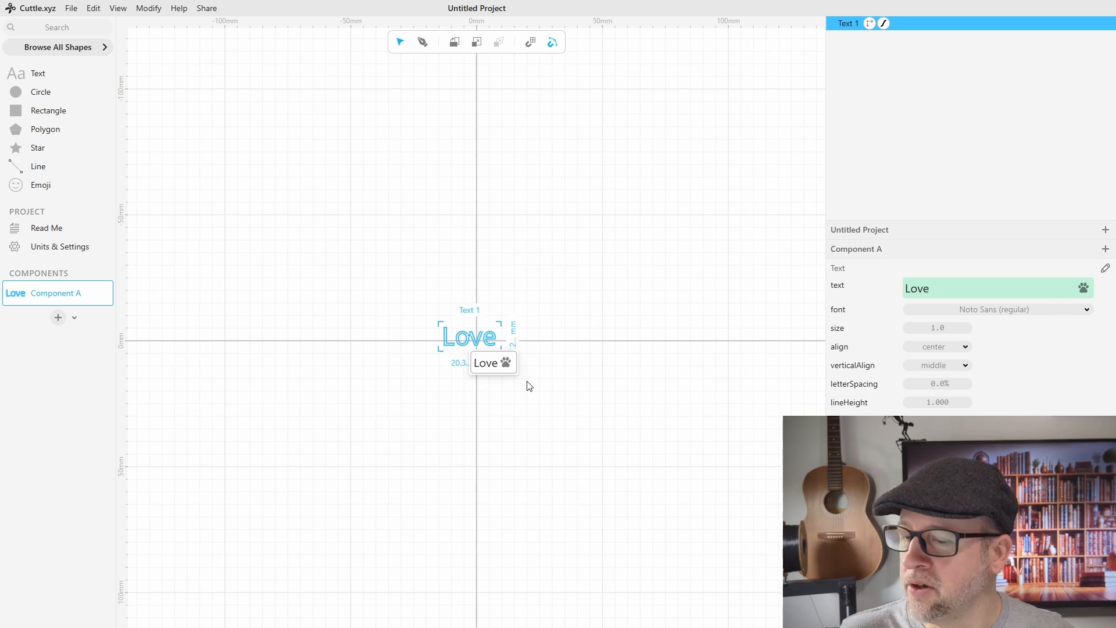
pyautogui.press('Return')
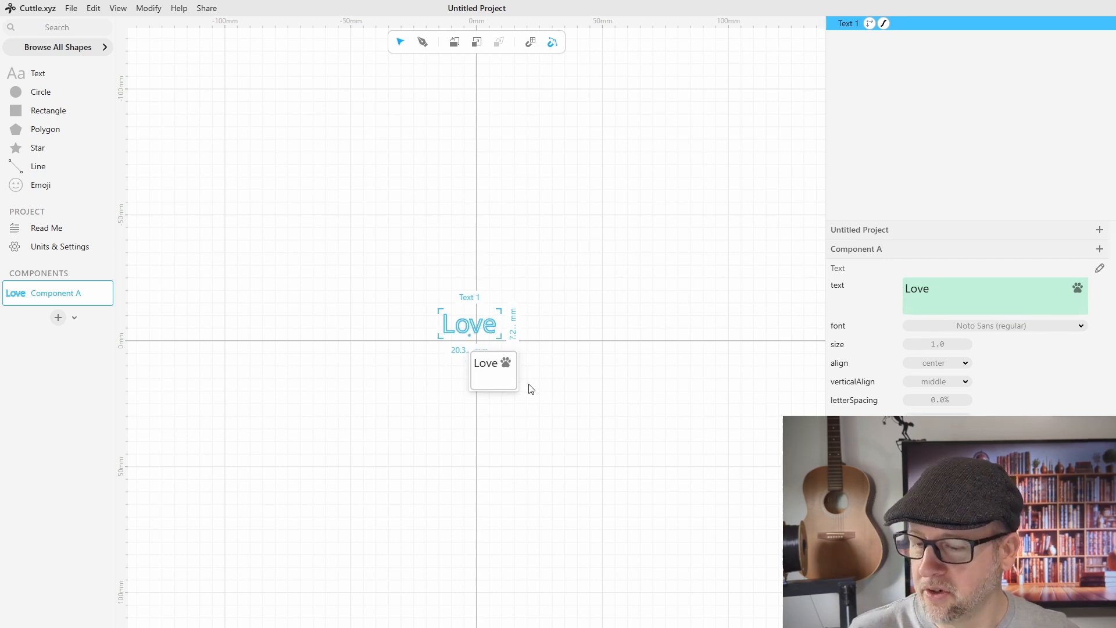
pyautogui.press('BackSpace')
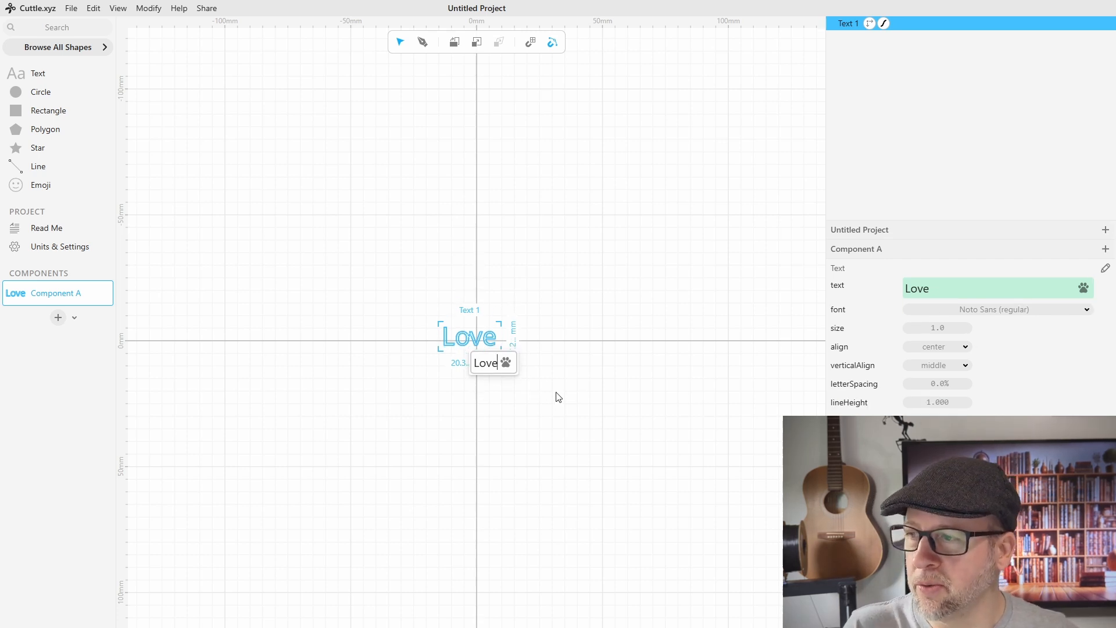
pyautogui.press('Escape')
# Step: Set the overall width of the "Love" text to 60 mm
pyautogui.scroll(3, 486, 358)
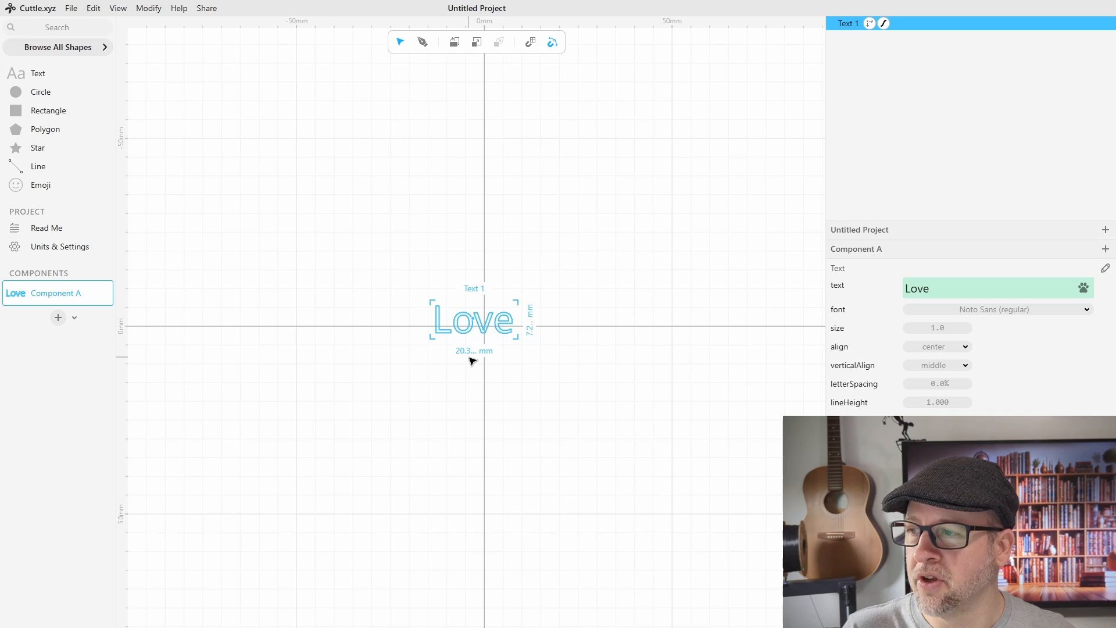
pyautogui.click(468, 351)
pyautogui.write('60')
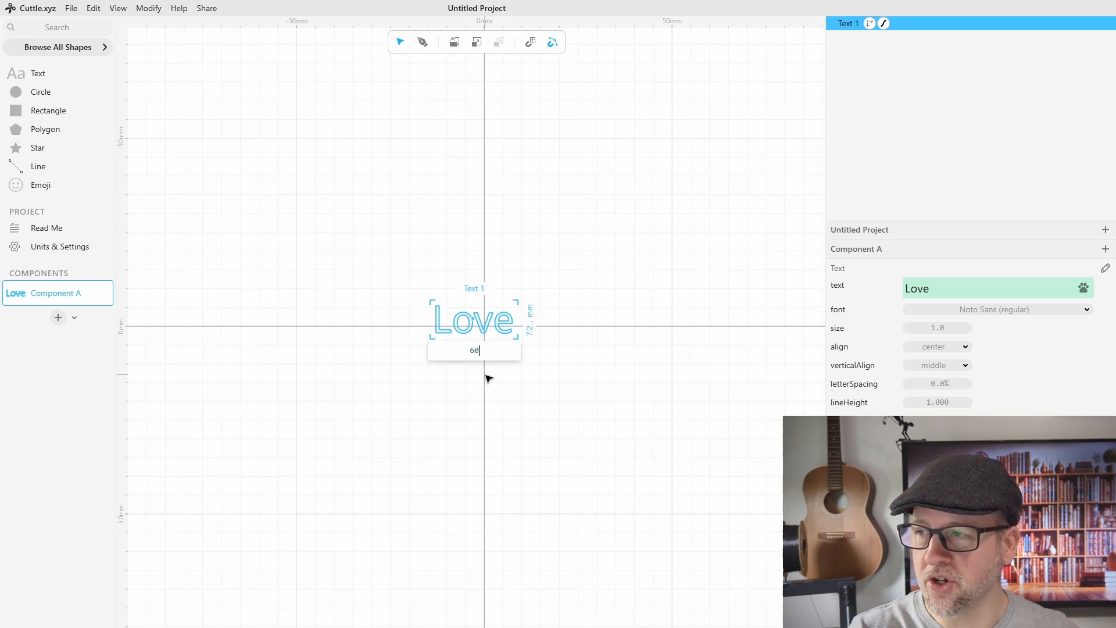
pyautogui.press('Return')
pyautogui.scroll(-2, 528, 401)
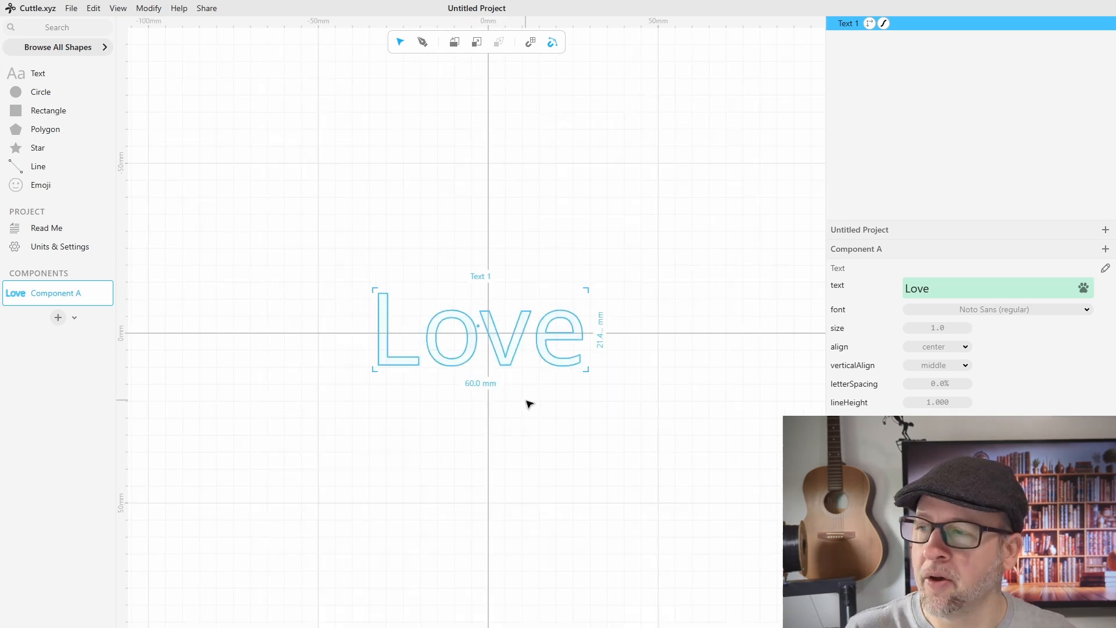
# Step: Change the font of the "Love" text to Pacifico (regular)
pyautogui.scroll(4, 442, 339)
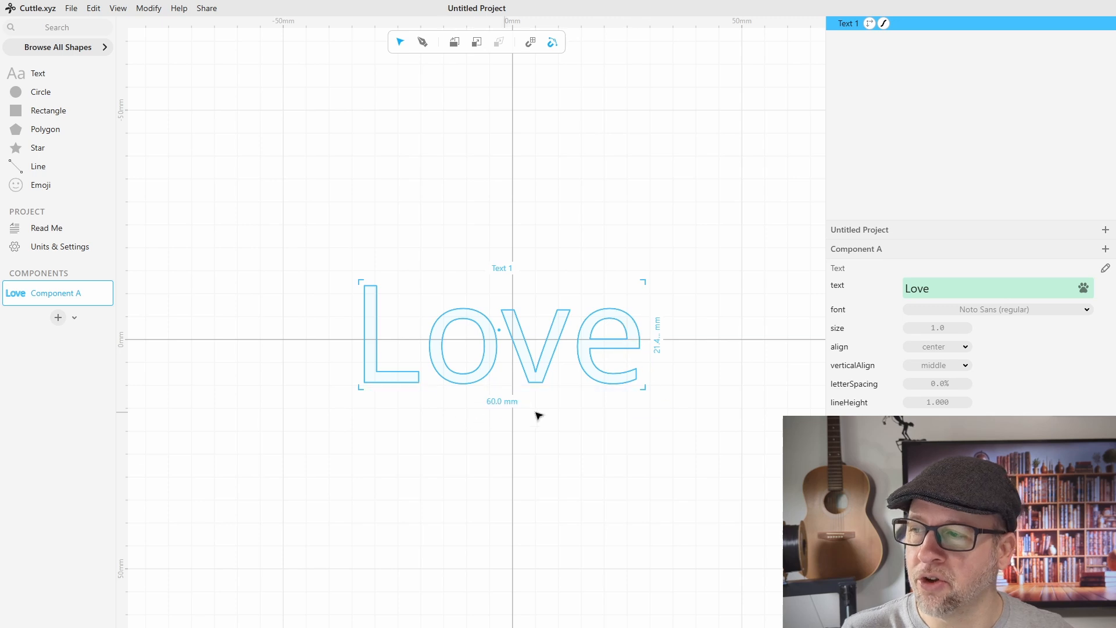
pyautogui.moveTo(647, 431); pyautogui.dragTo(618, 426, button='middle')
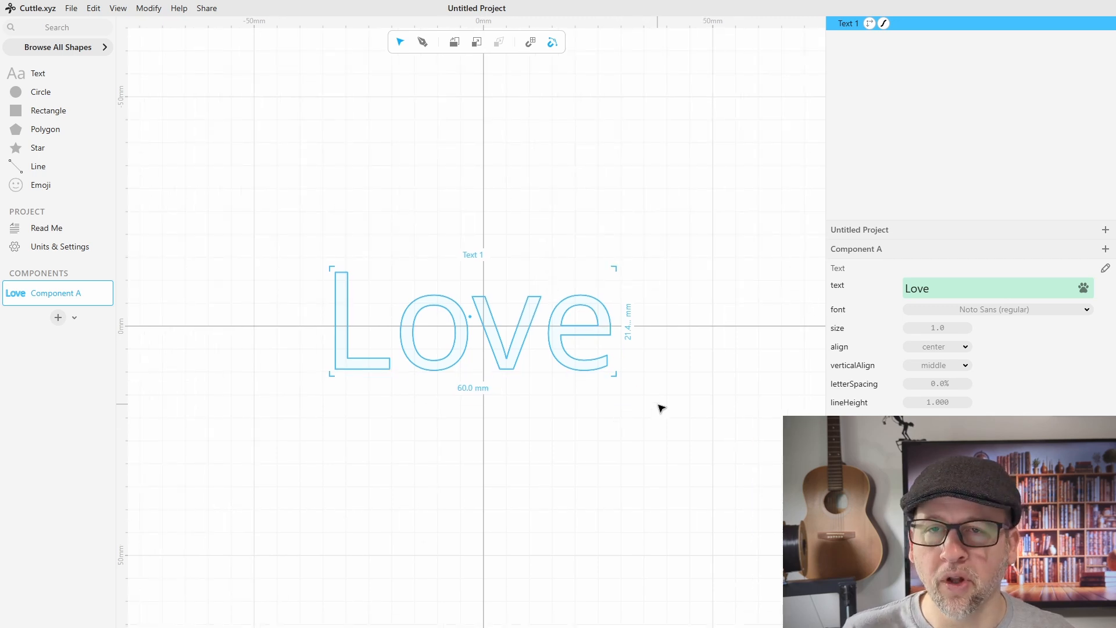
pyautogui.click(952, 314)
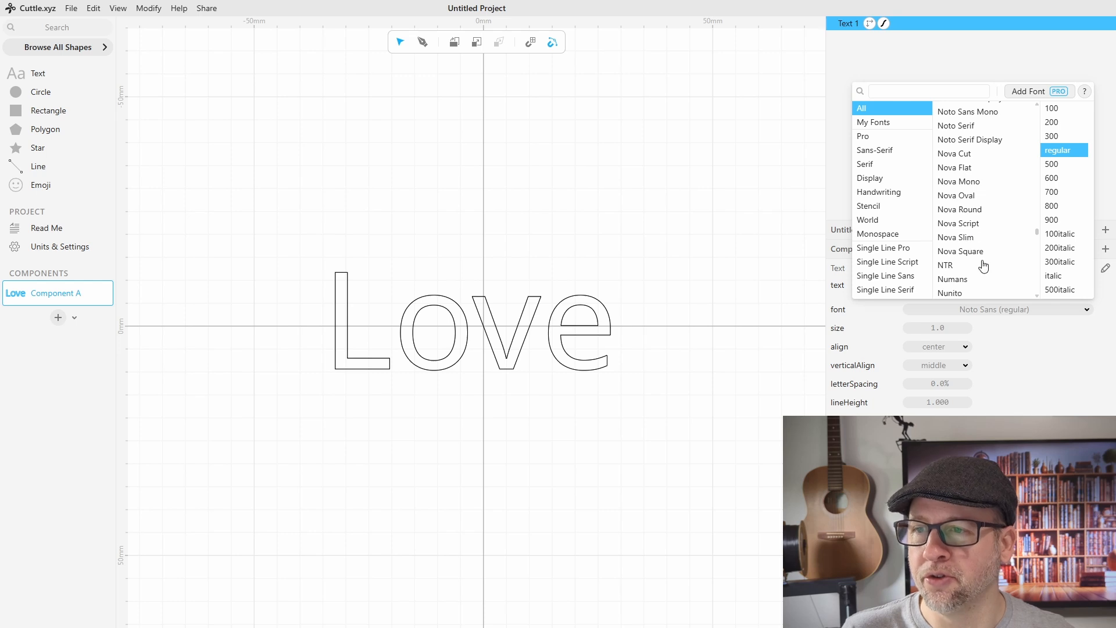
pyautogui.scroll(-2, 980, 264)
pyautogui.scroll(-10, 974, 272)
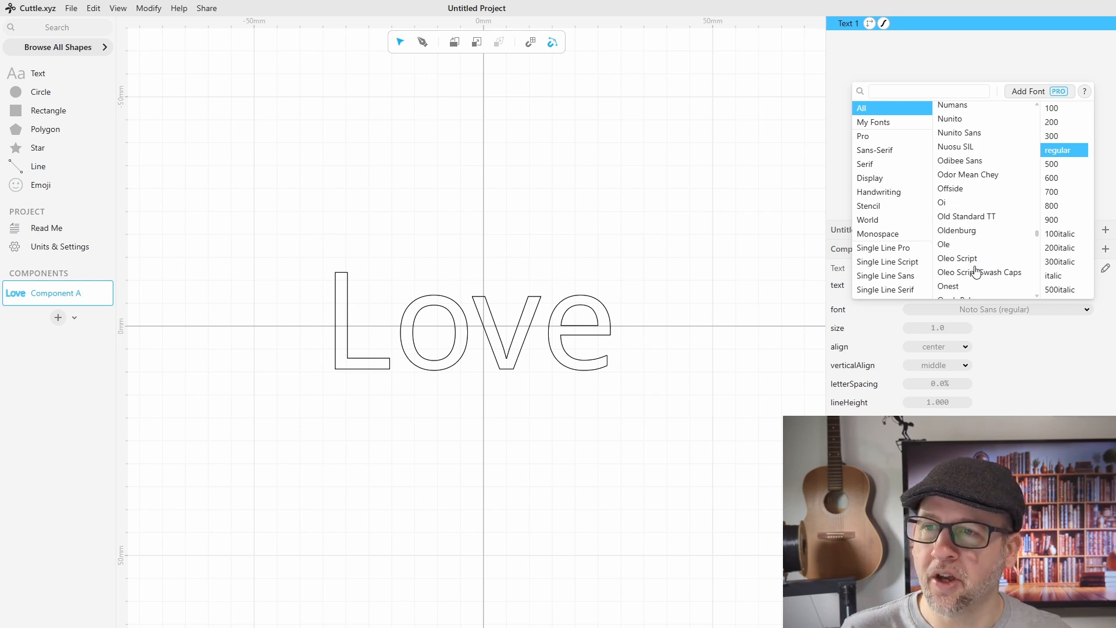
pyautogui.scroll(-6, 976, 271)
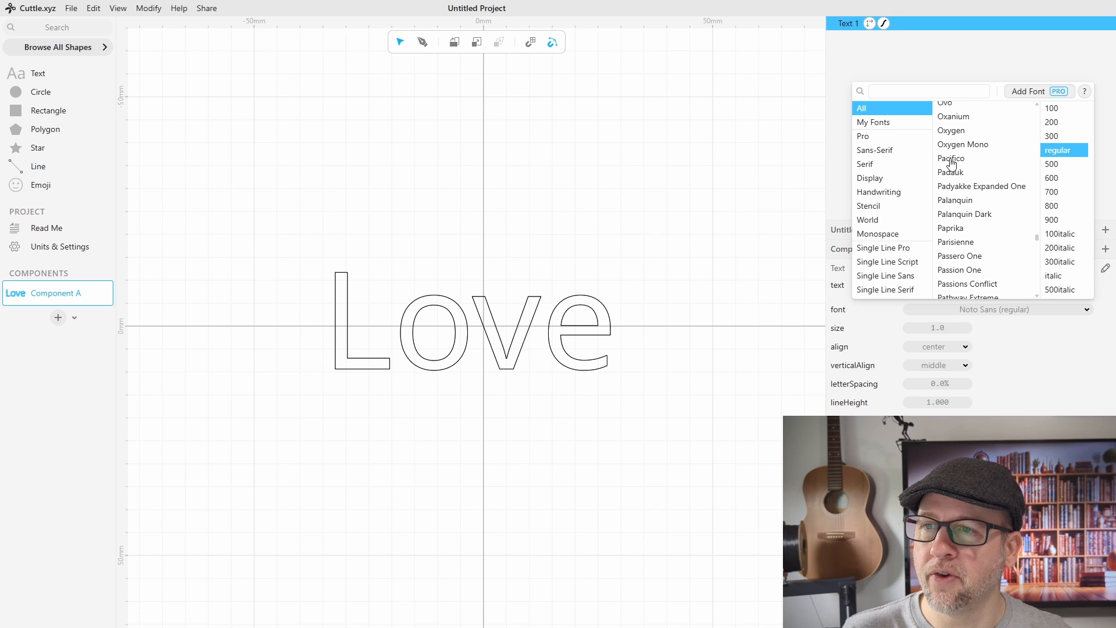
pyautogui.click(954, 159)
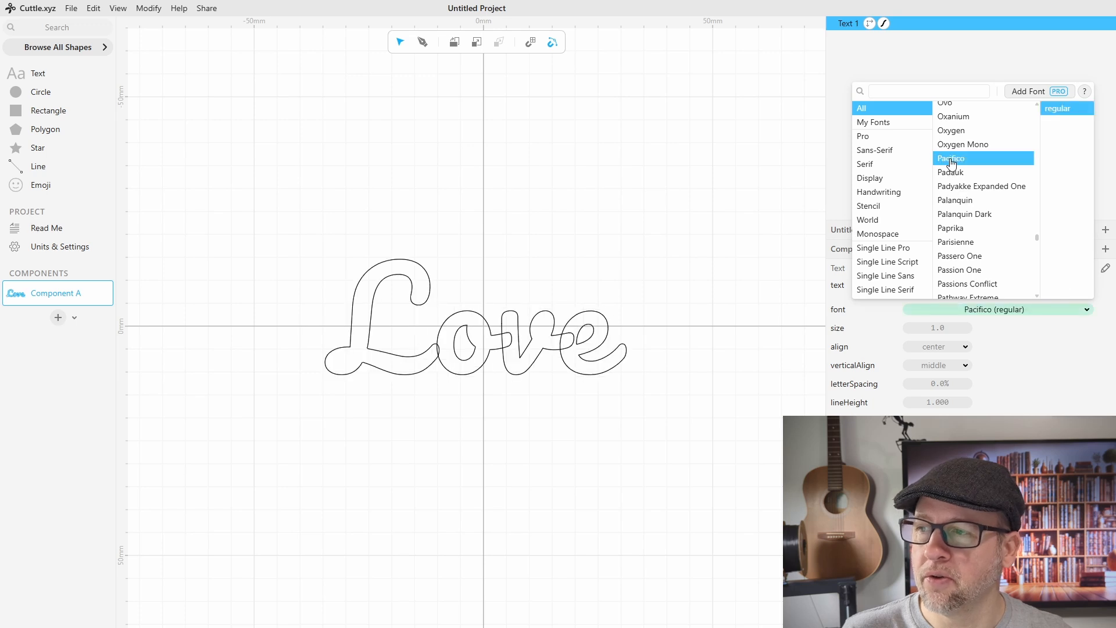
pyautogui.click(774, 397)
# Step: Weld the overlapping letters of the "Love" text into one shape with a Boolean Union modifier
pyautogui.moveTo(661, 426); pyautogui.dragTo(726, 393, button='middle')
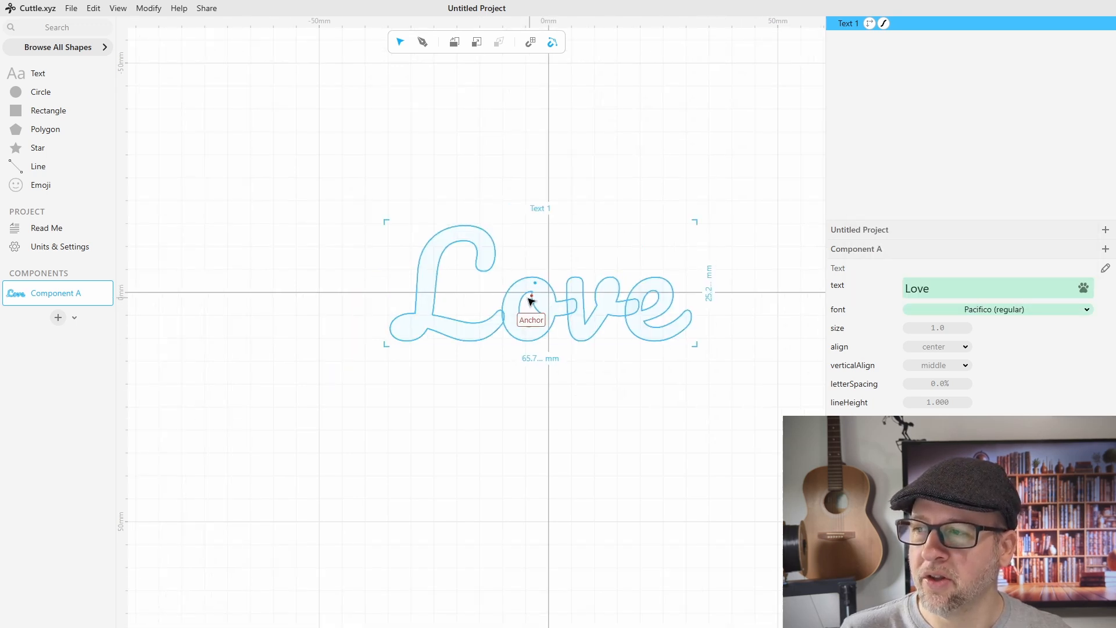
pyautogui.moveTo(530, 301); pyautogui.dragTo(576, 311)
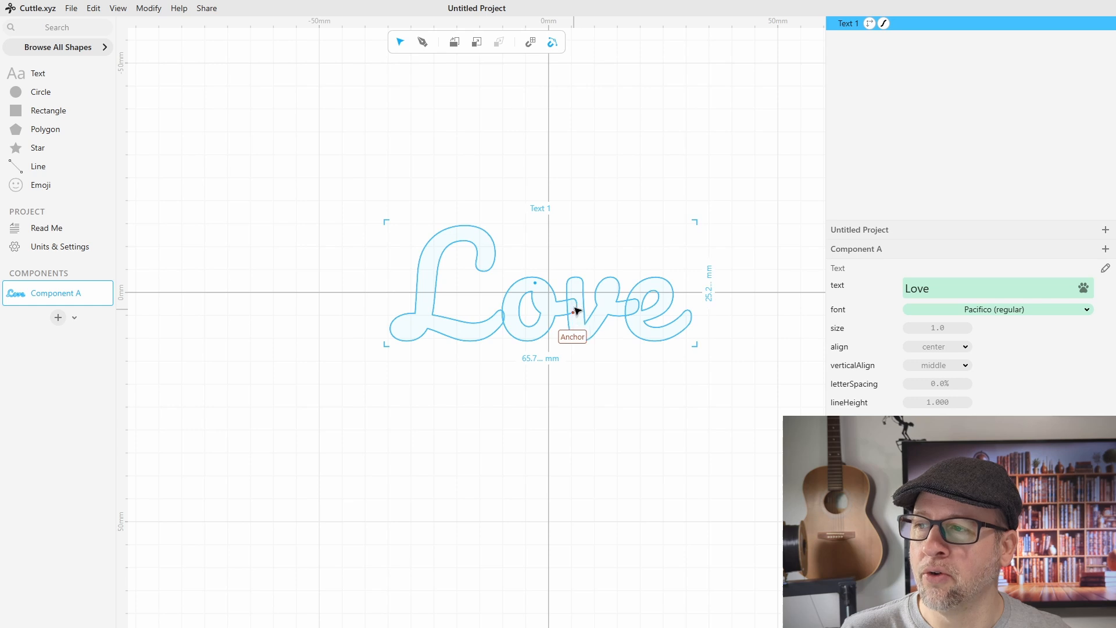
pyautogui.moveTo(713, 393); pyautogui.dragTo(677, 410, button='middle')
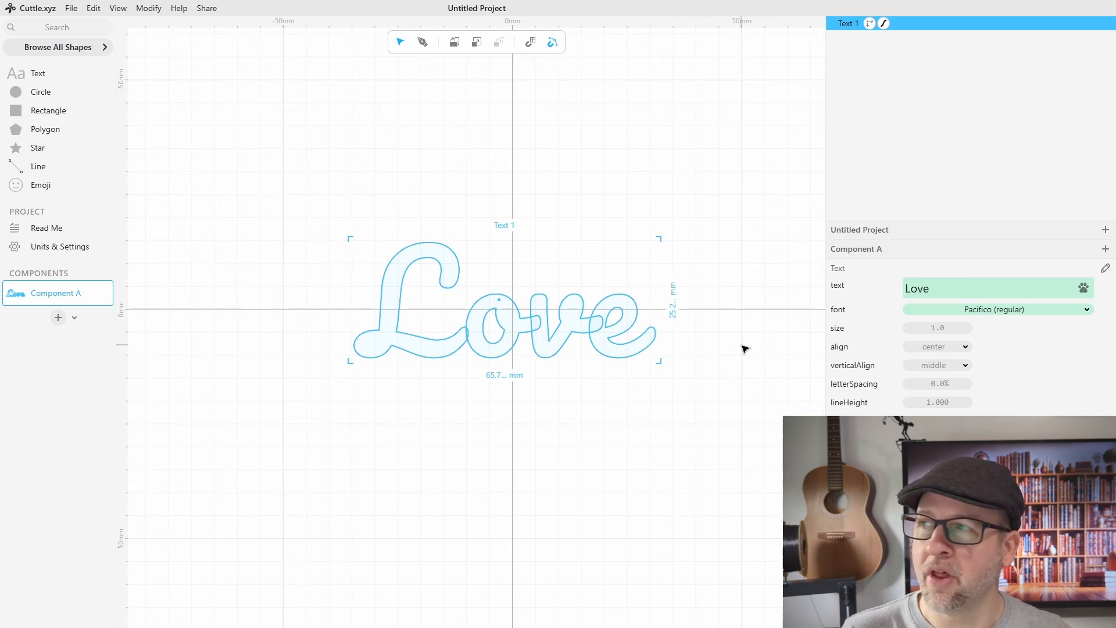
pyautogui.click(149, 8)
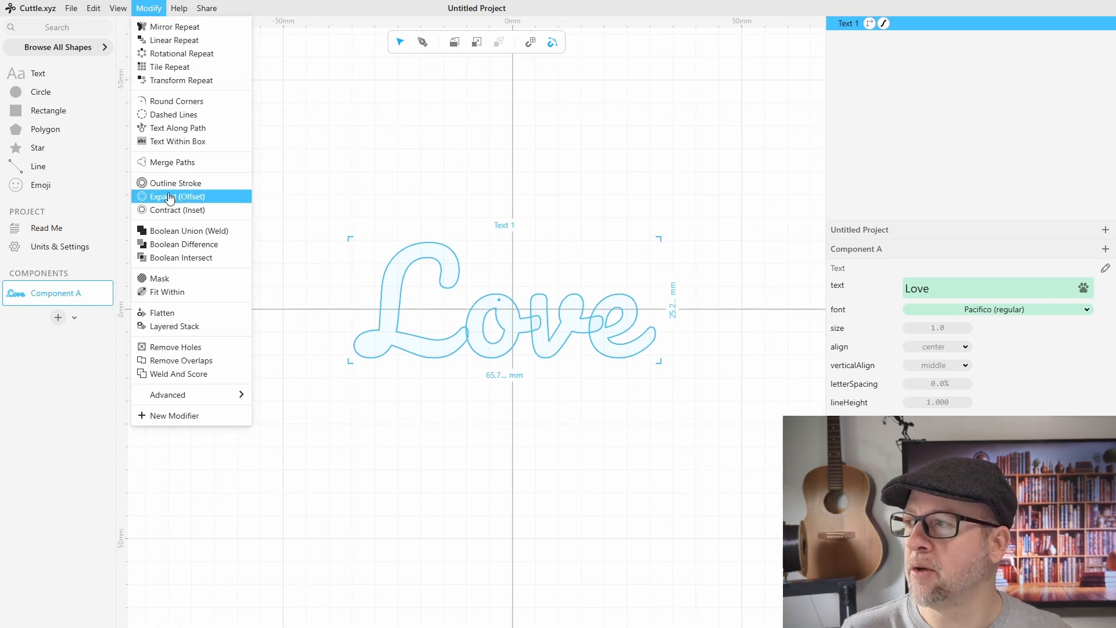
pyautogui.click(202, 234)
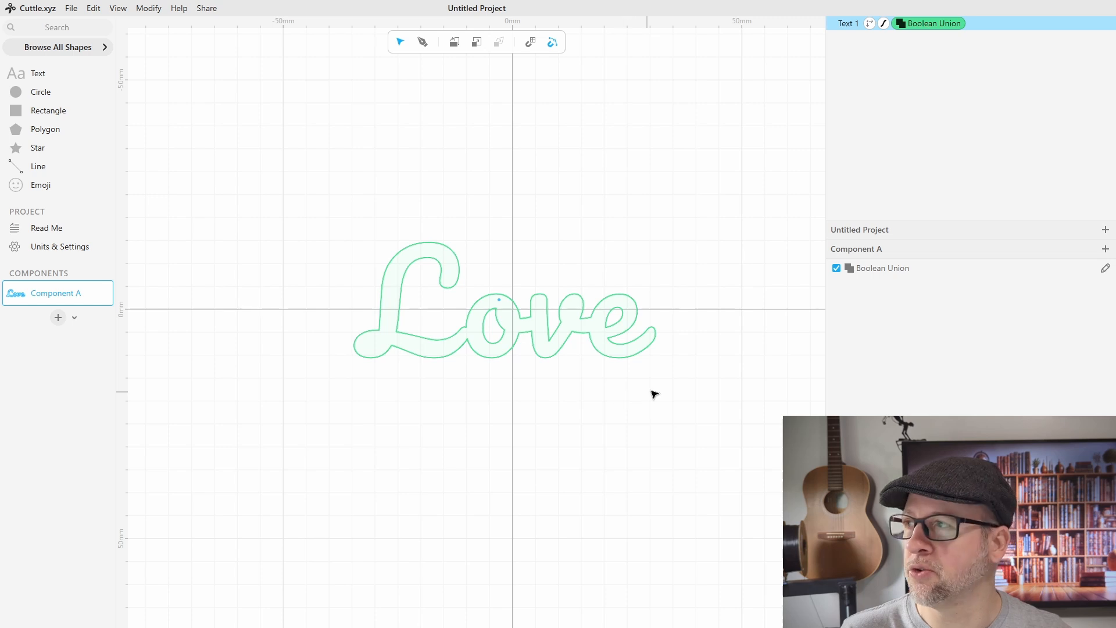
# Step: Add an Outline Stroke modifier to the welded text and set its width to 0.8
pyautogui.click(154, 10)
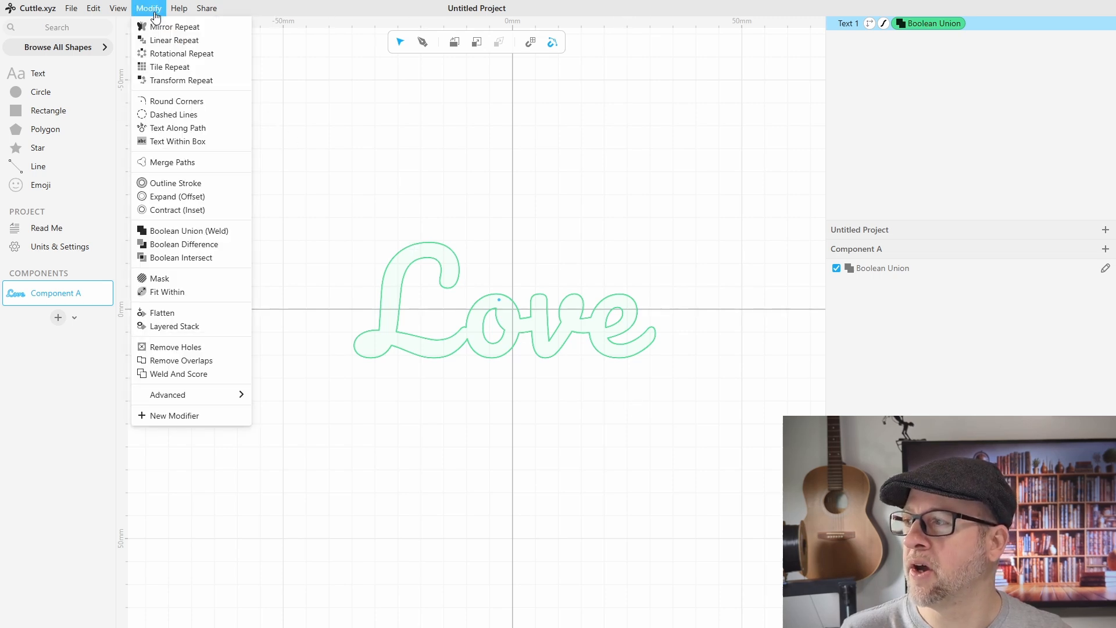
pyautogui.click(162, 184)
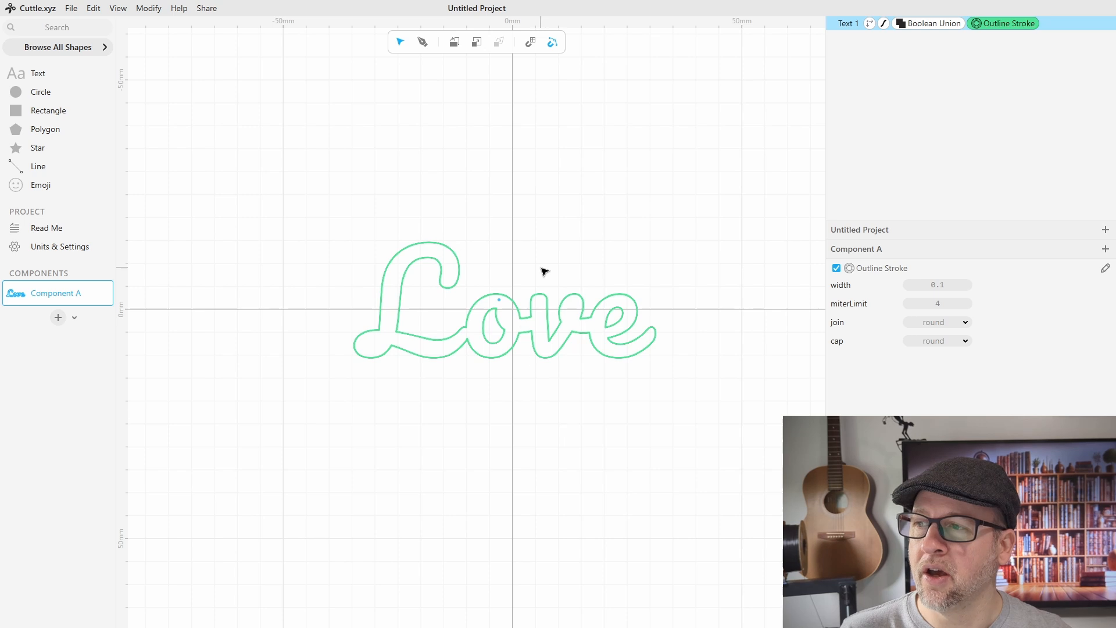
pyautogui.scroll(2, 459, 280)
pyautogui.scroll(2, 459, 280)
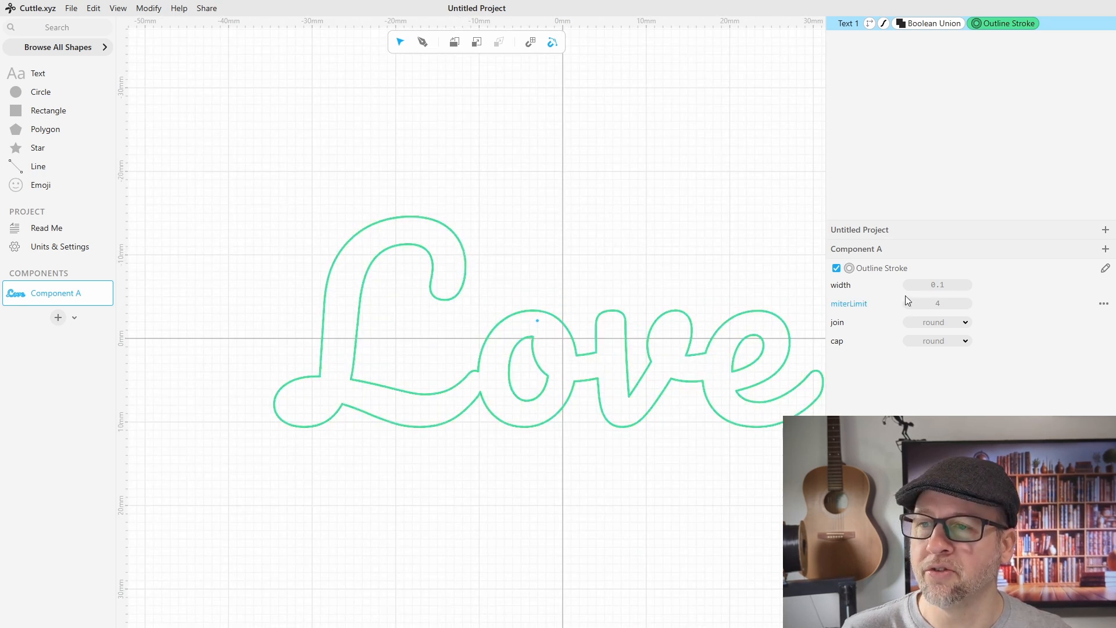
pyautogui.click(950, 284)
pyautogui.write('0.8')
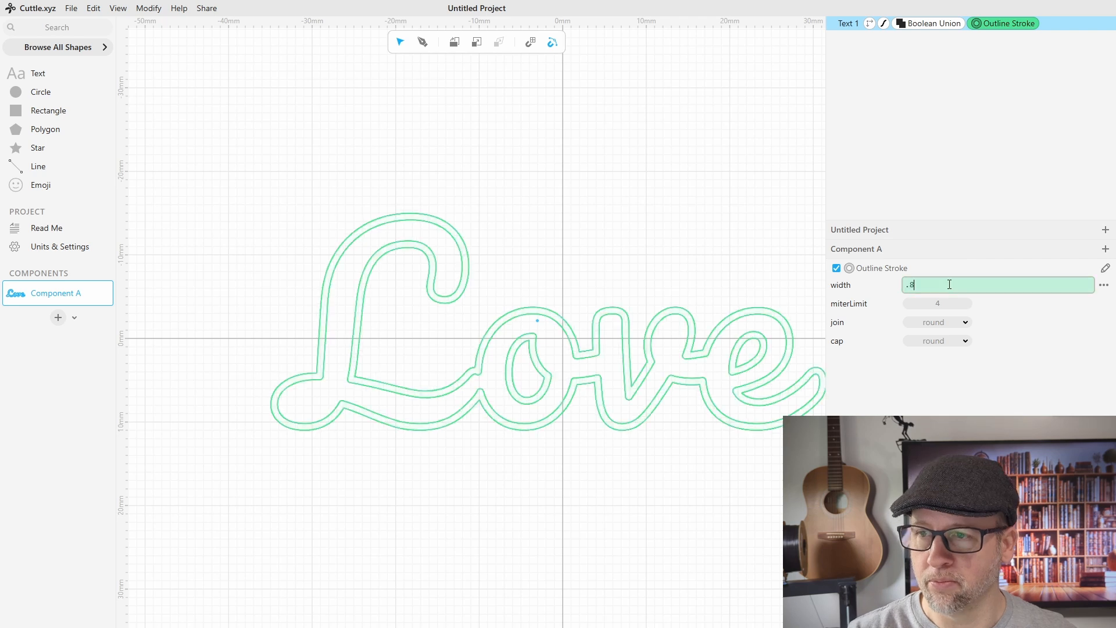
pyautogui.press('Return')
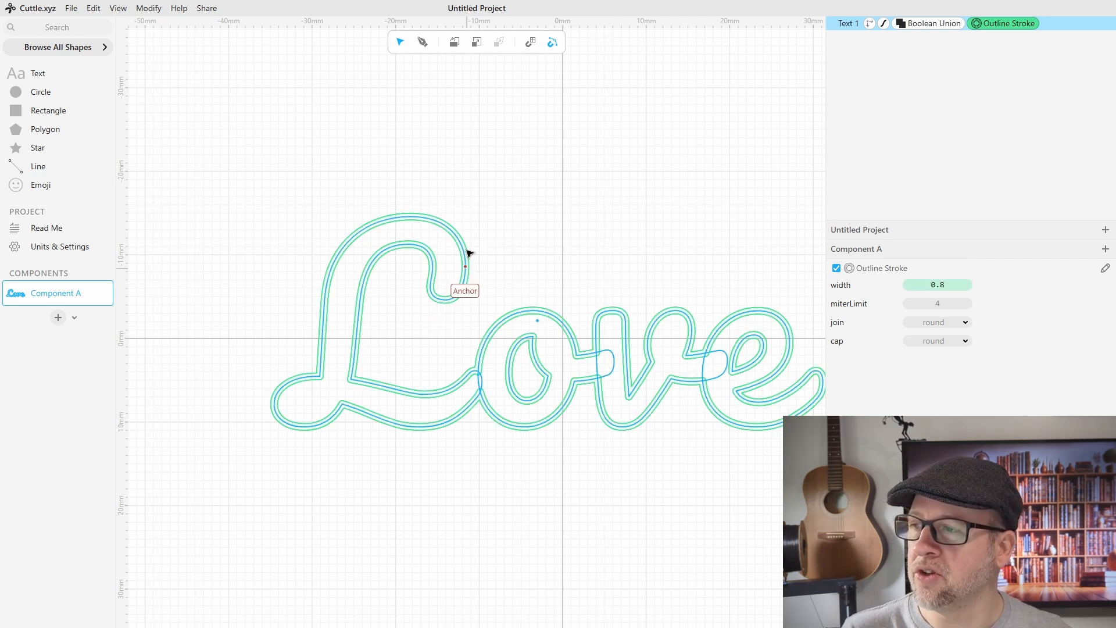
pyautogui.scroll(-5, 606, 461)
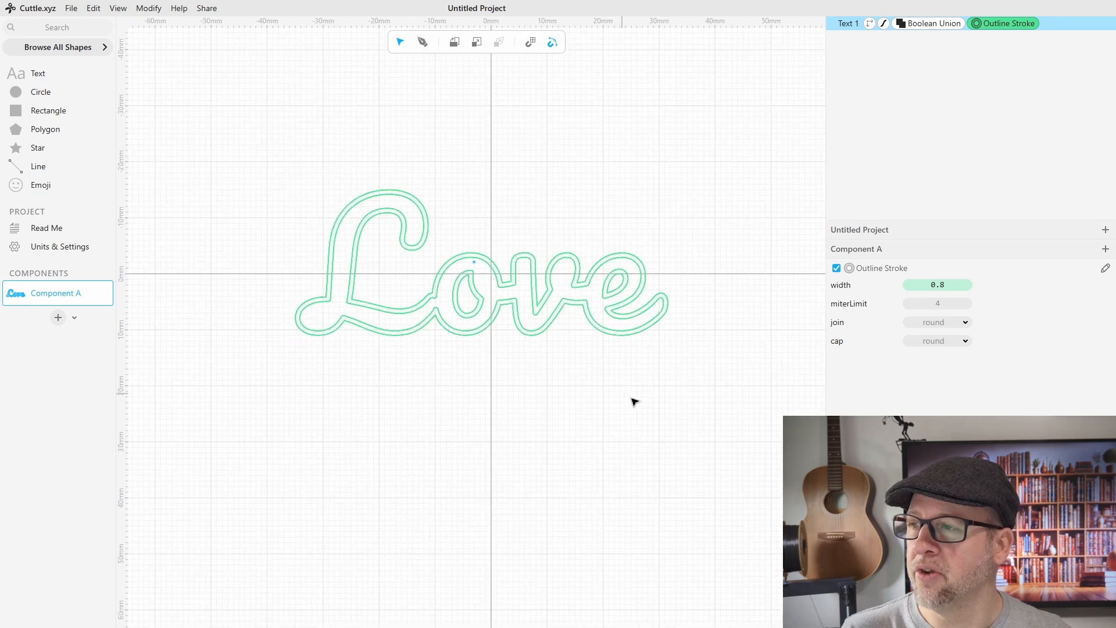
pyautogui.scroll(-2, 617, 401)
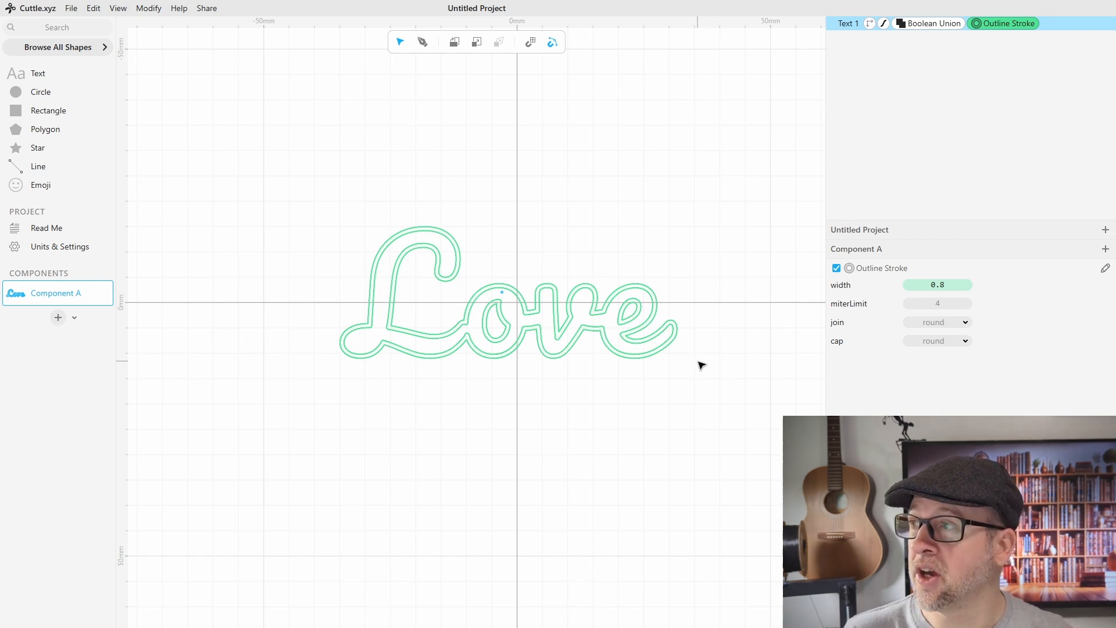
# Step: Export the outlined text as a DXF file named Love
pyautogui.click(72, 8)
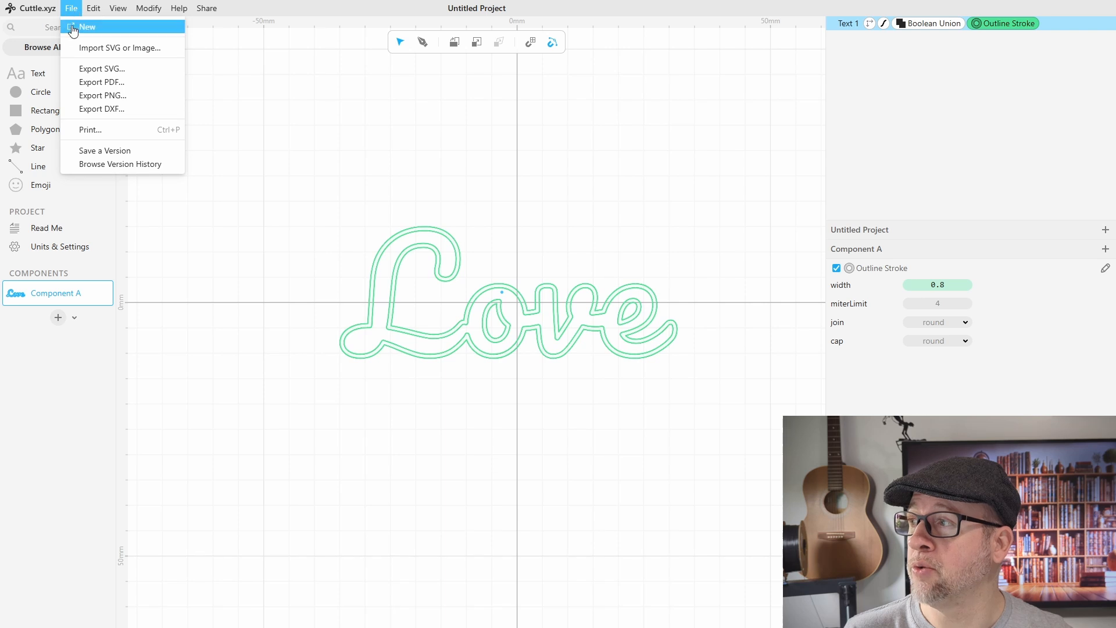
pyautogui.click(96, 108)
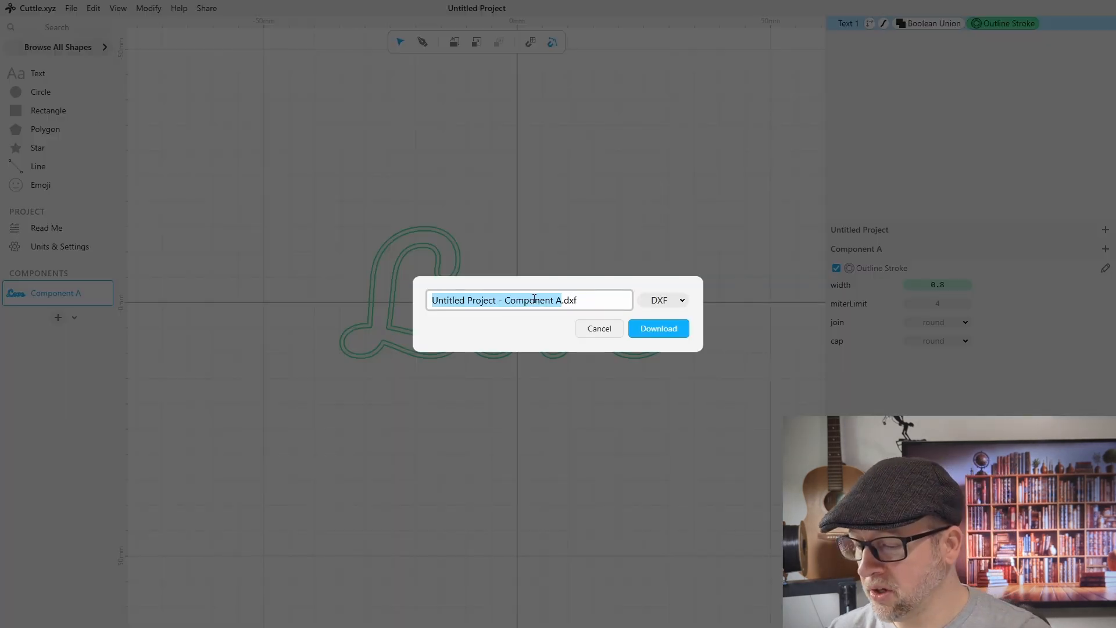
pyautogui.write('Love')
pyautogui.press('Return')
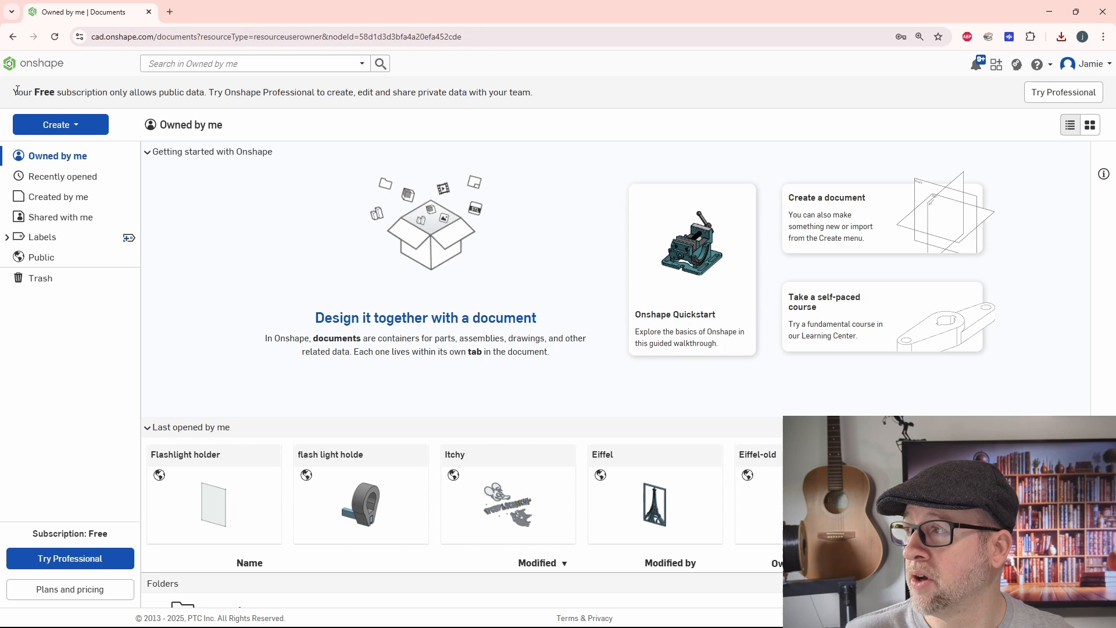
# Step: Switch to Onshape and create a new public document named Love
pyautogui.moveTo(17, 92); pyautogui.dragTo(205, 93)
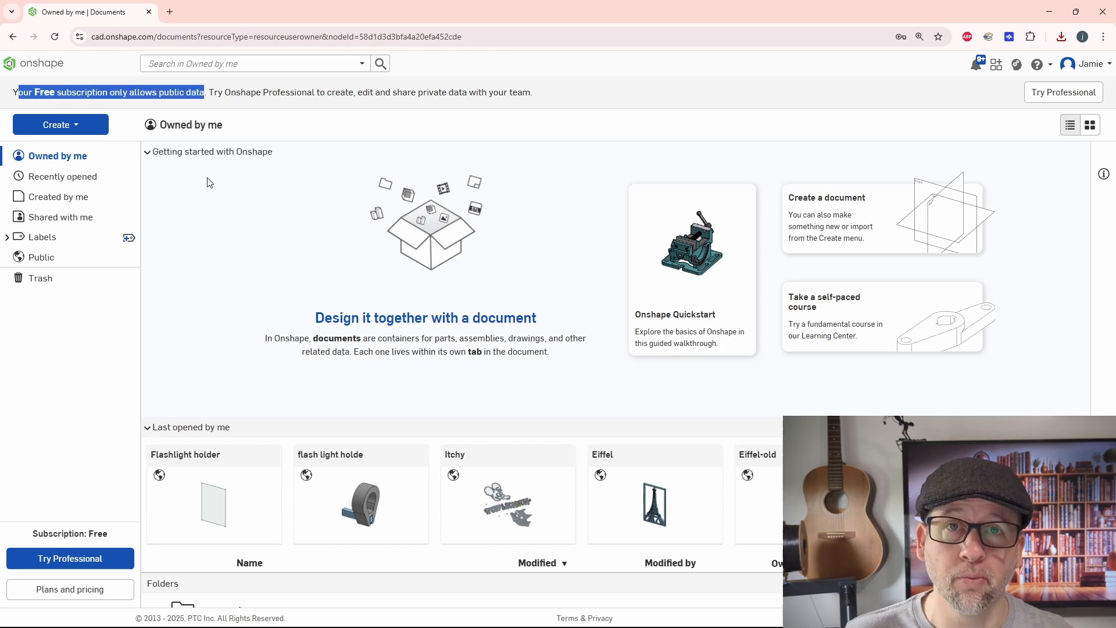
pyautogui.click(259, 177)
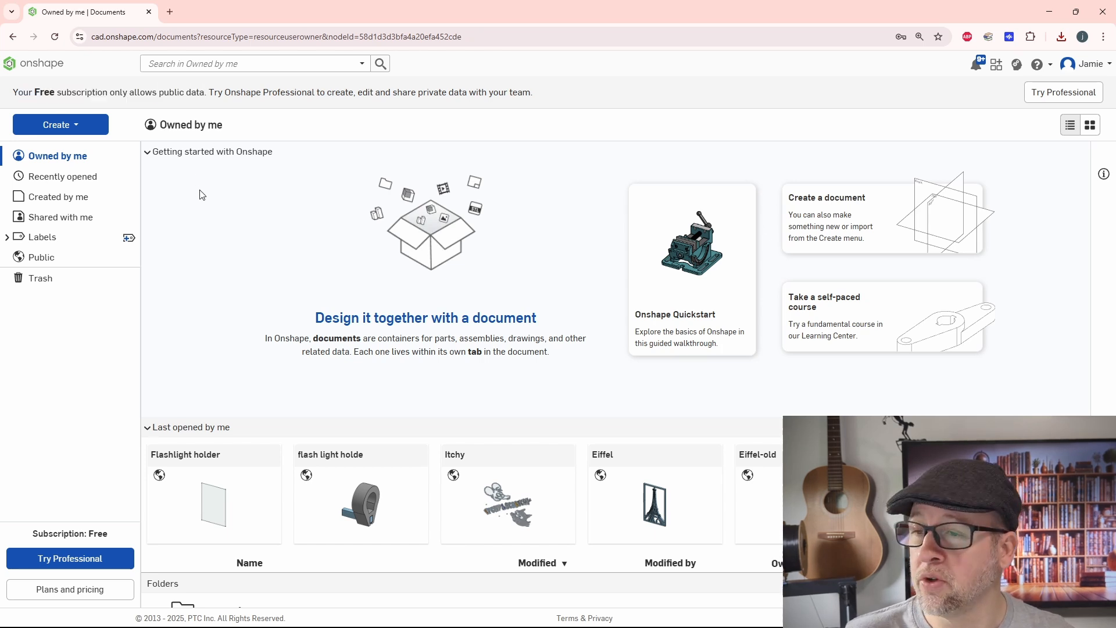
pyautogui.click(72, 129)
pyautogui.click(65, 149)
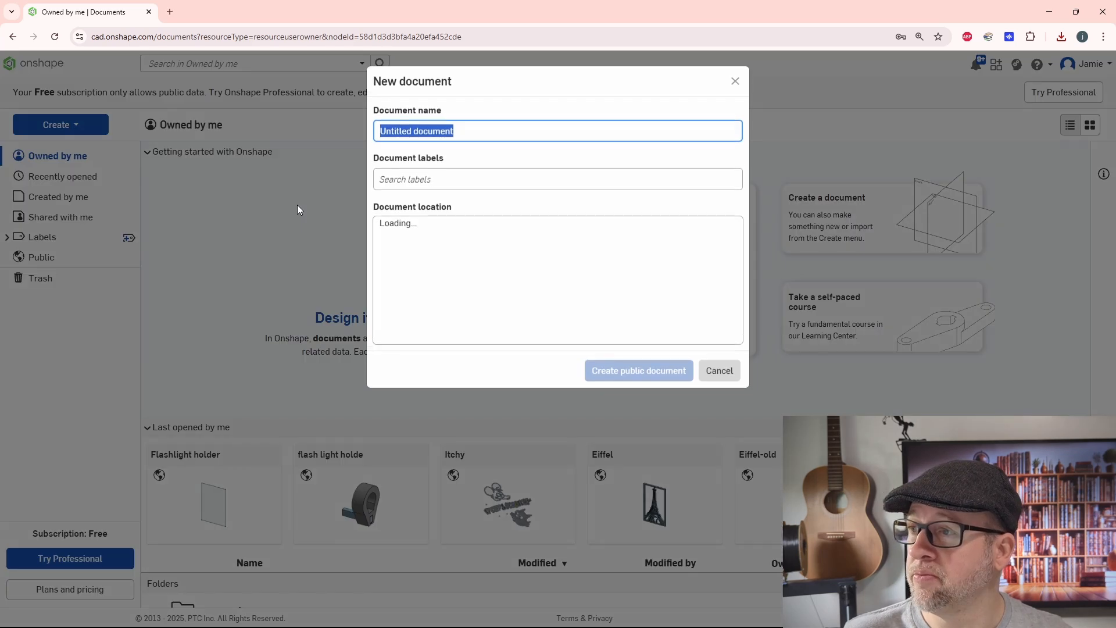
pyautogui.write('Love')
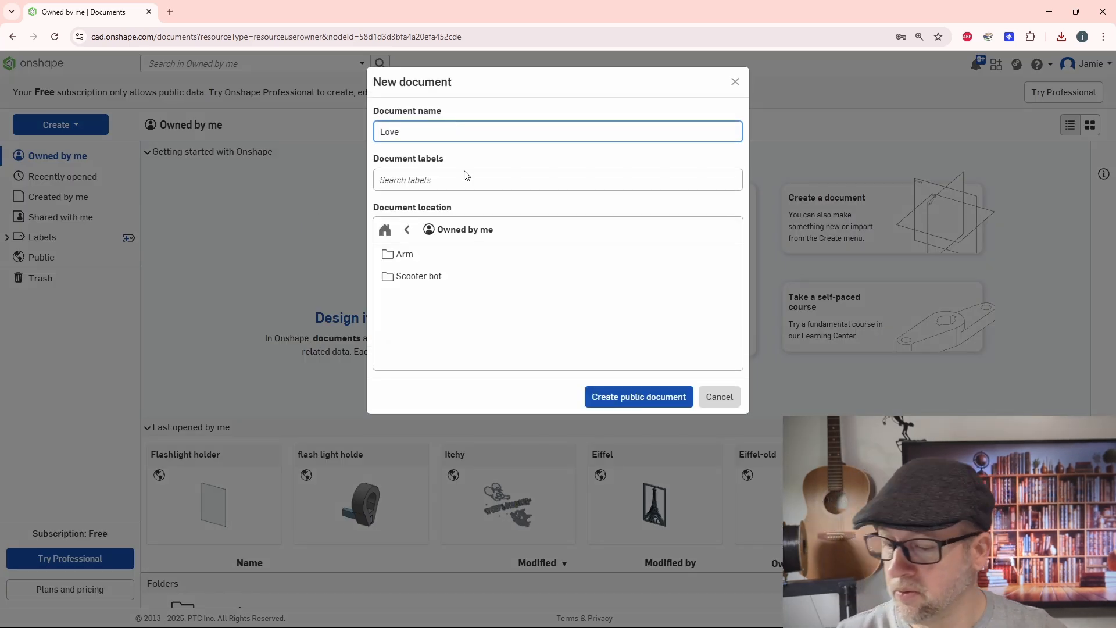
pyautogui.press('Return')
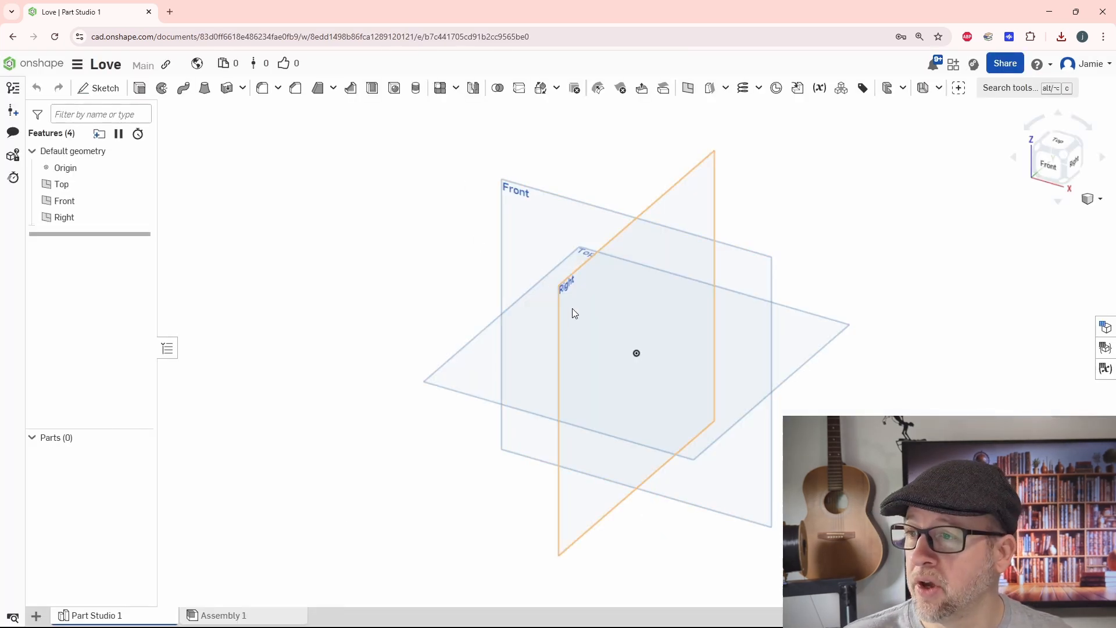
# Step: Hide the Top and Right planes so only the Front plane is shown
pyautogui.moveTo(572, 308)
pyautogui.mouseDown(button='right')
pyautogui.moveTo(597, 298)
pyautogui.moveTo(586, 305)
pyautogui.mouseUp(button='right')
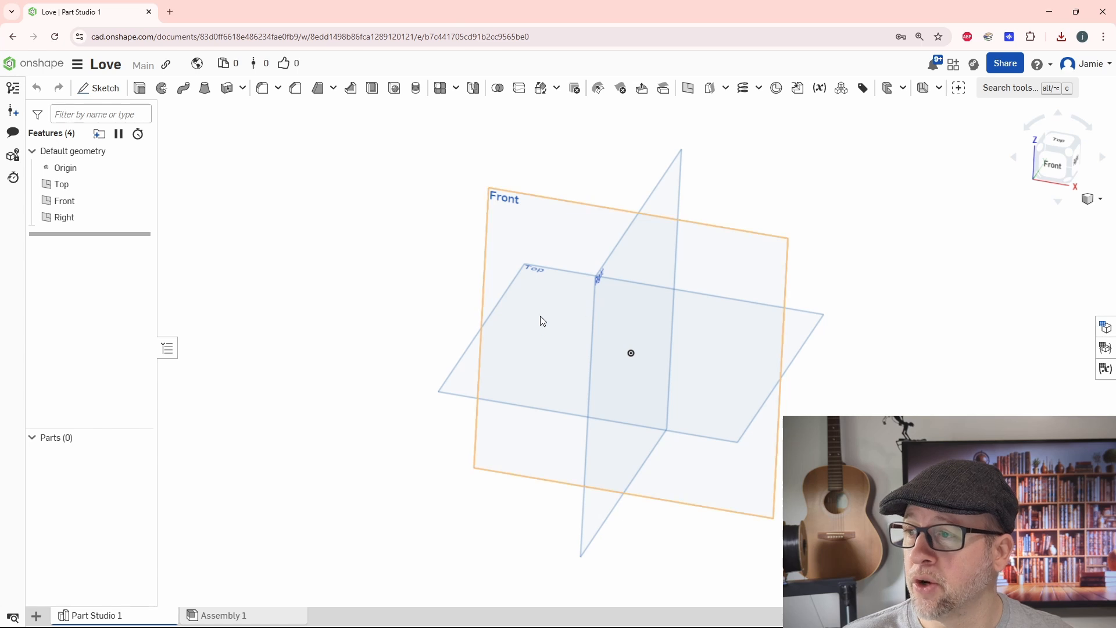
pyautogui.moveTo(627, 238); pyautogui.dragTo(356, 235, button='right')
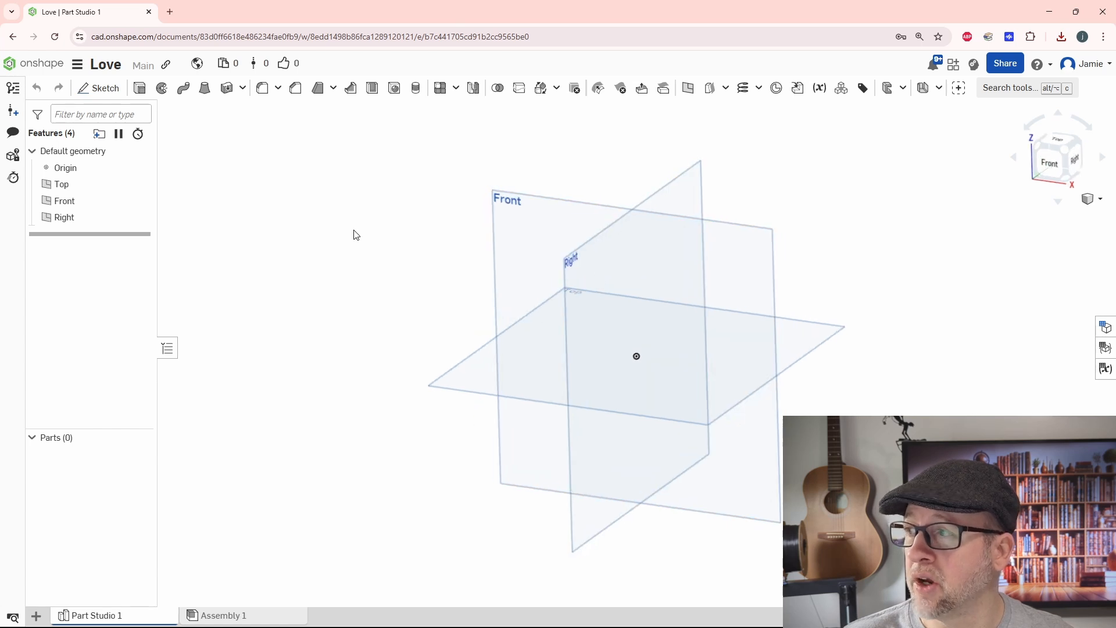
pyautogui.click(140, 184)
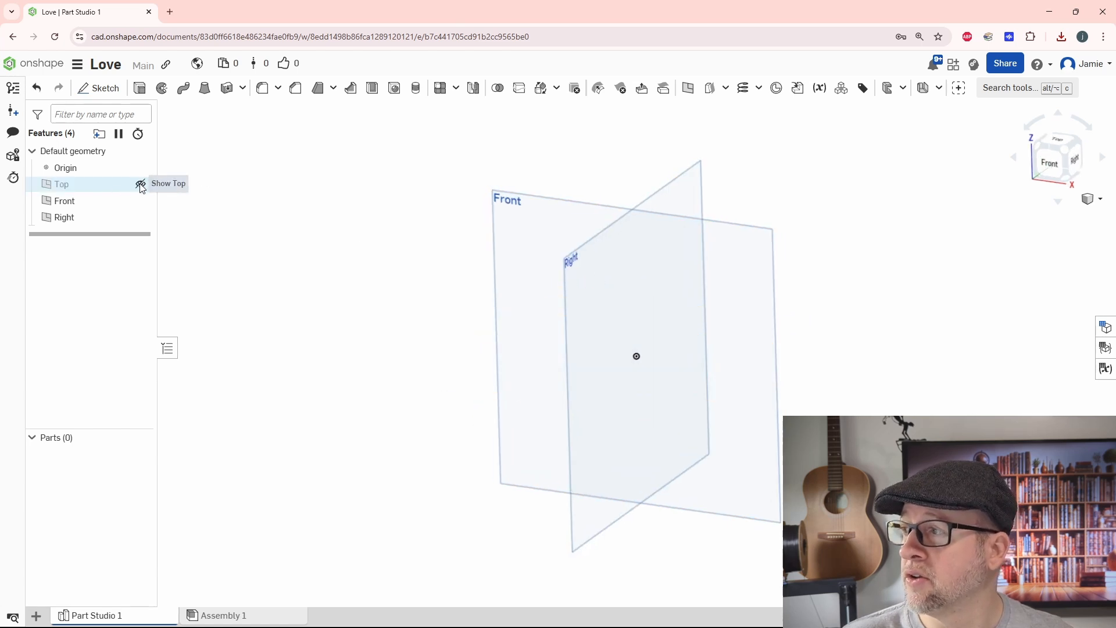
pyautogui.click(140, 217)
pyautogui.moveTo(319, 289); pyautogui.dragTo(358, 308, button='right')
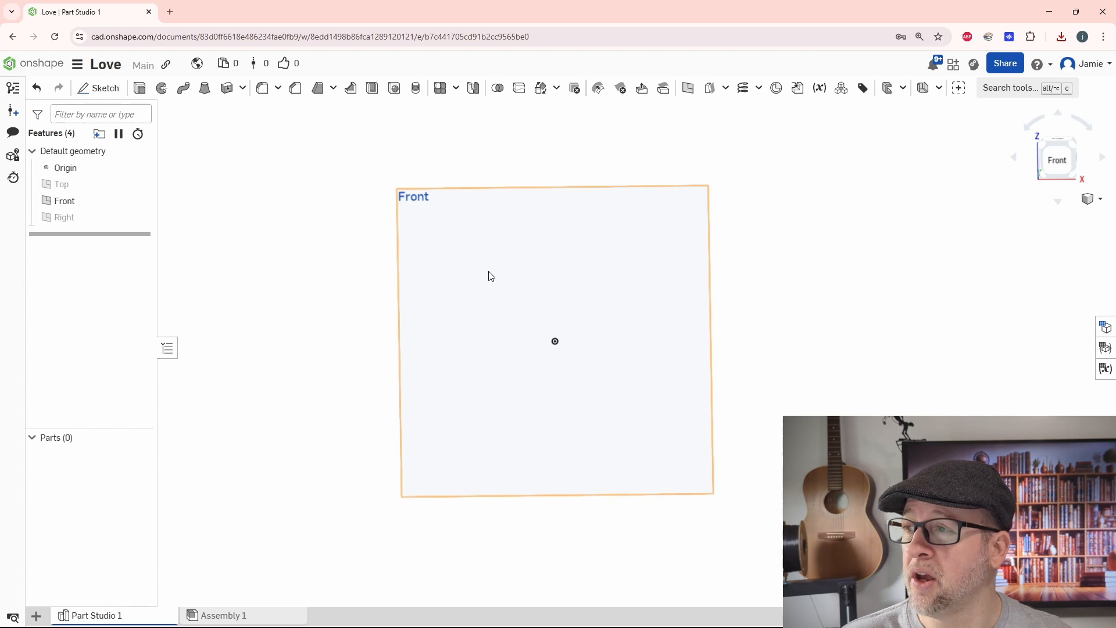
# Step: Start a sketch on the Front plane, import Love.dxf from Downloads in millimetres and insert it into the sketch
pyautogui.click(99, 88)
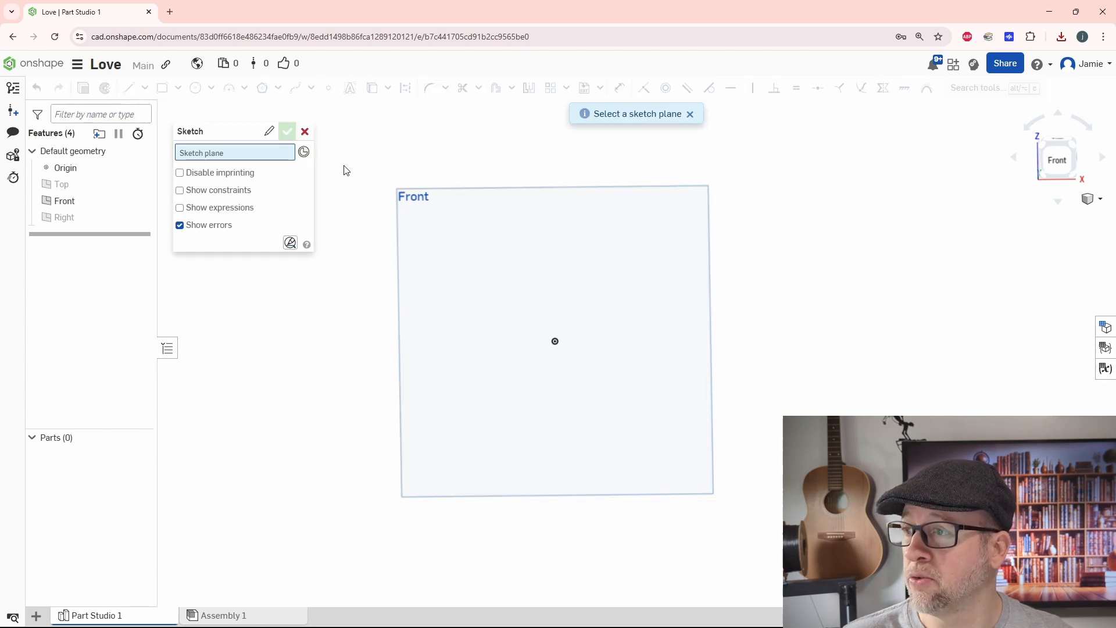
pyautogui.click(401, 252)
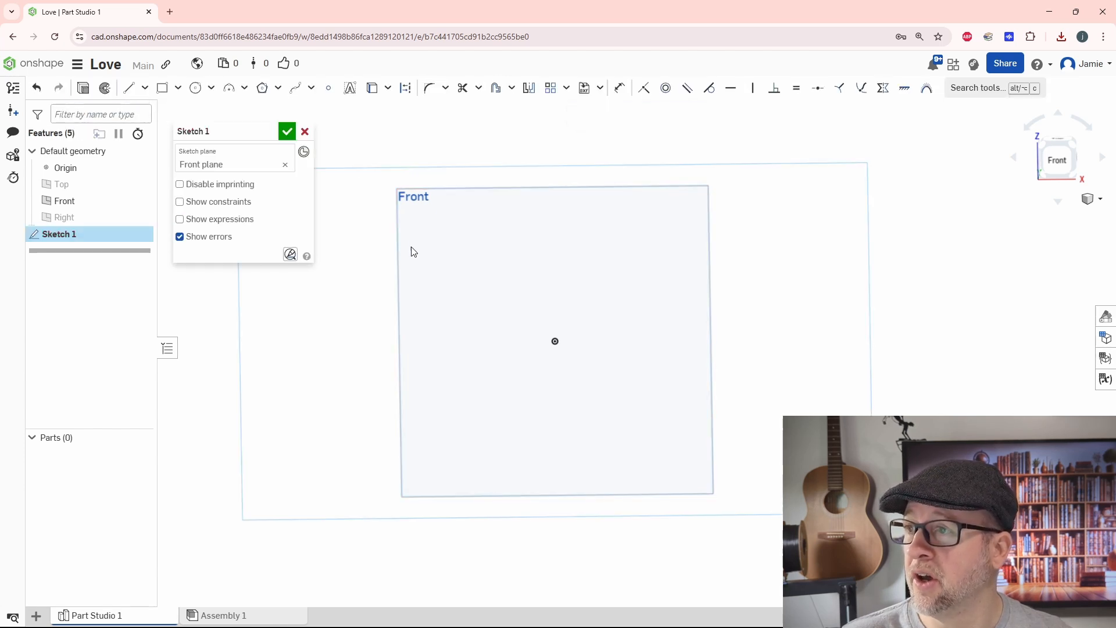
pyautogui.click(602, 89)
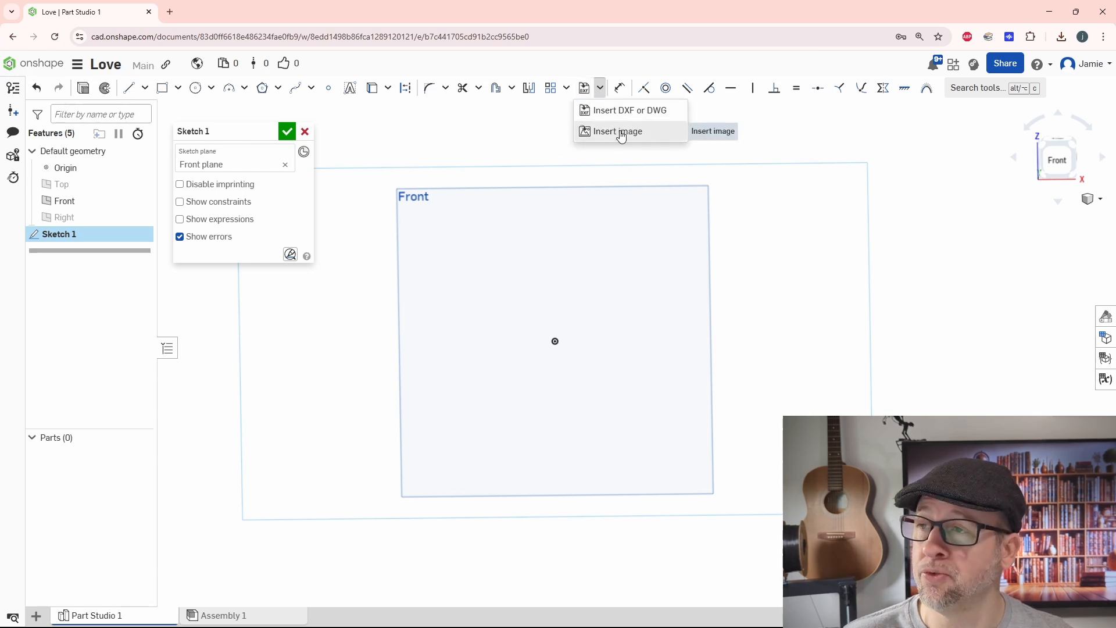
pyautogui.click(622, 110)
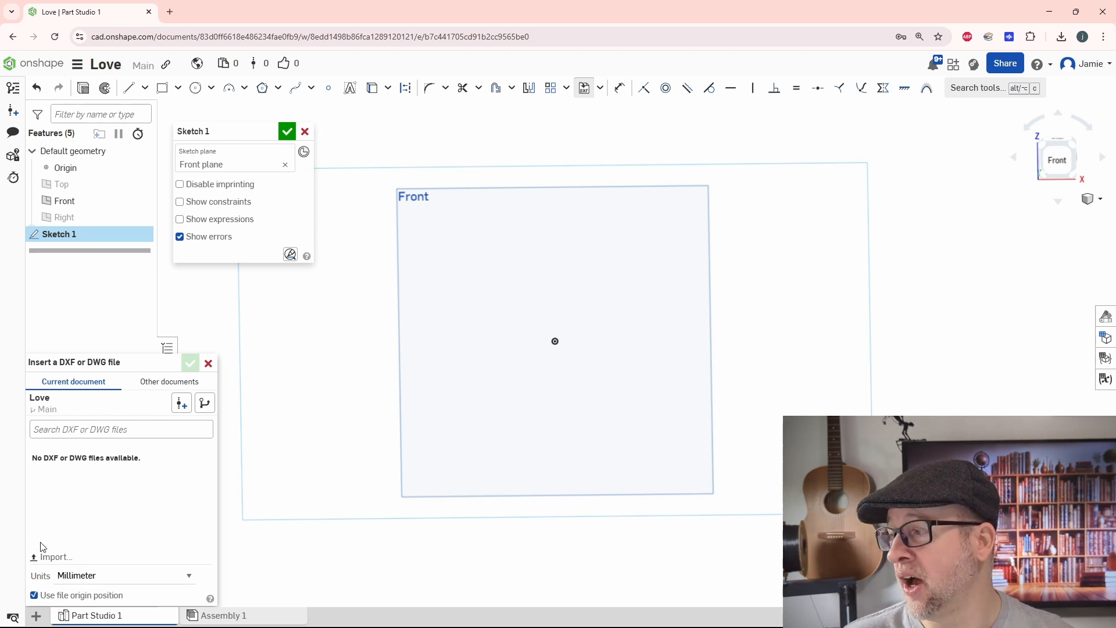
pyautogui.click(51, 557)
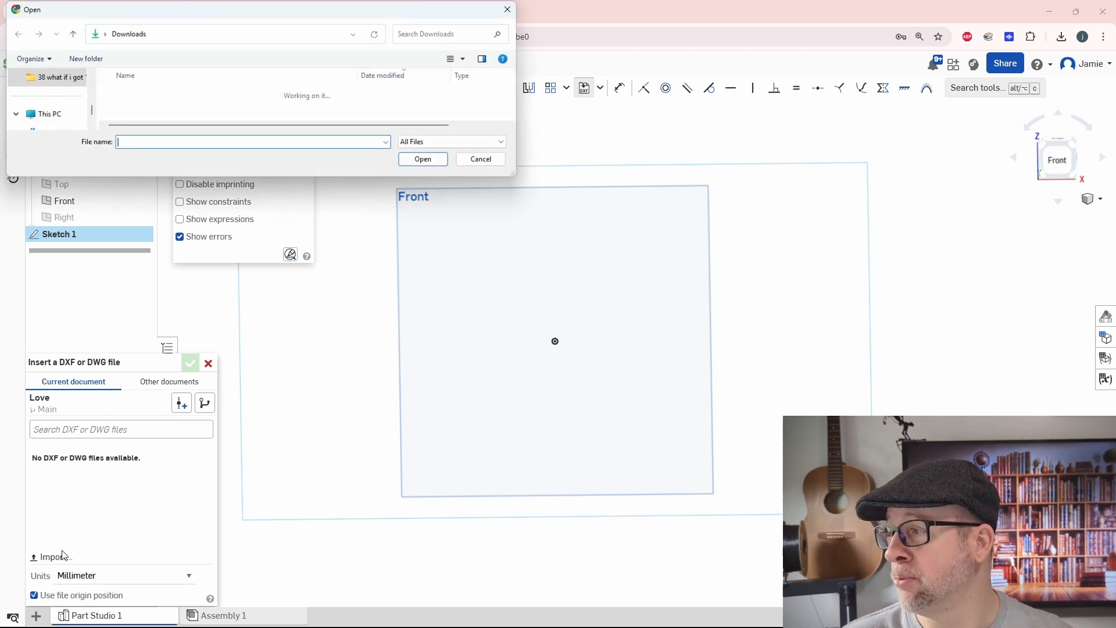
pyautogui.click(132, 110)
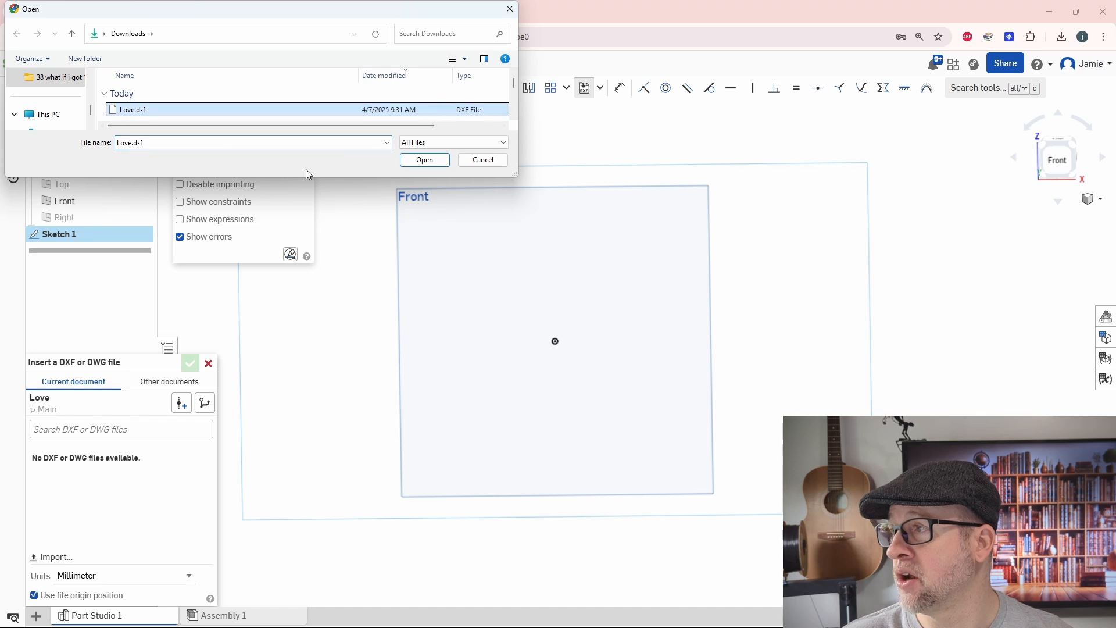
pyautogui.click(425, 161)
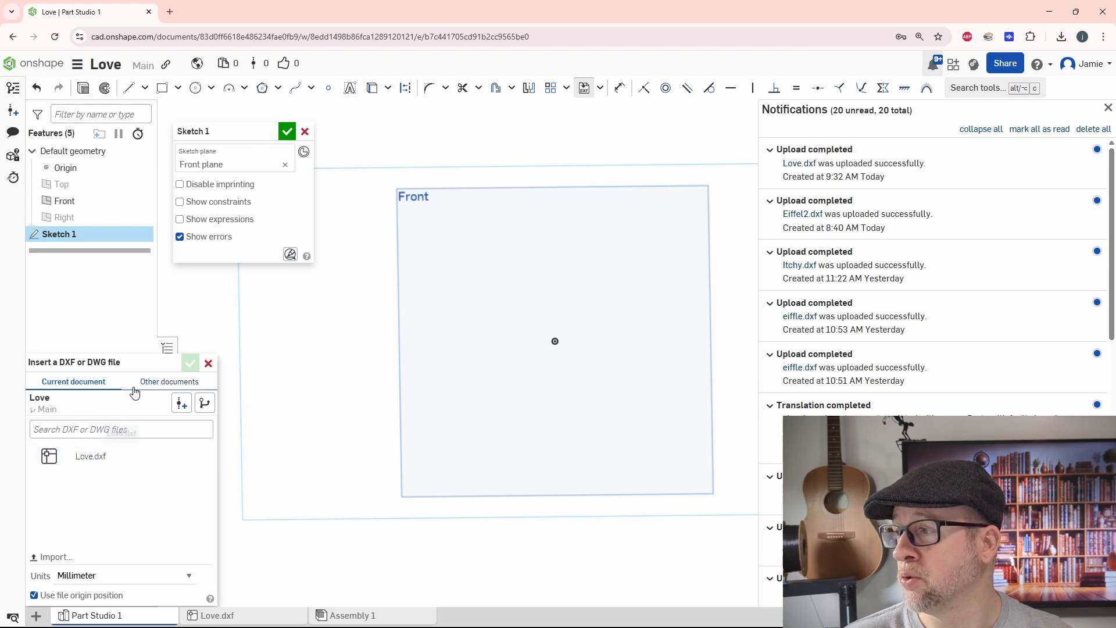
pyautogui.click(87, 459)
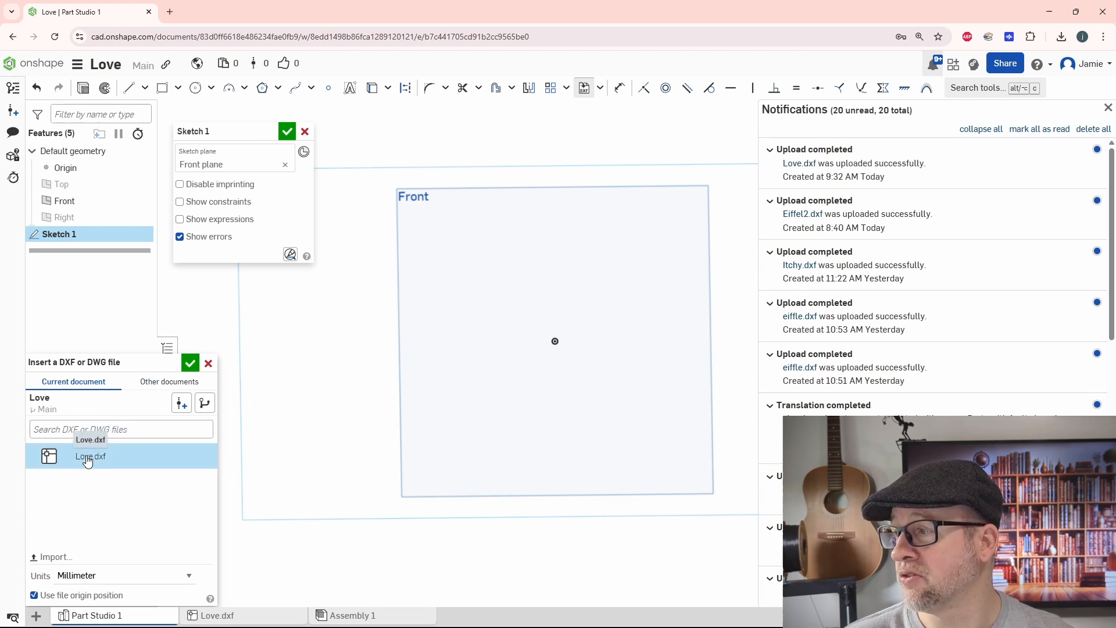
pyautogui.click(191, 365)
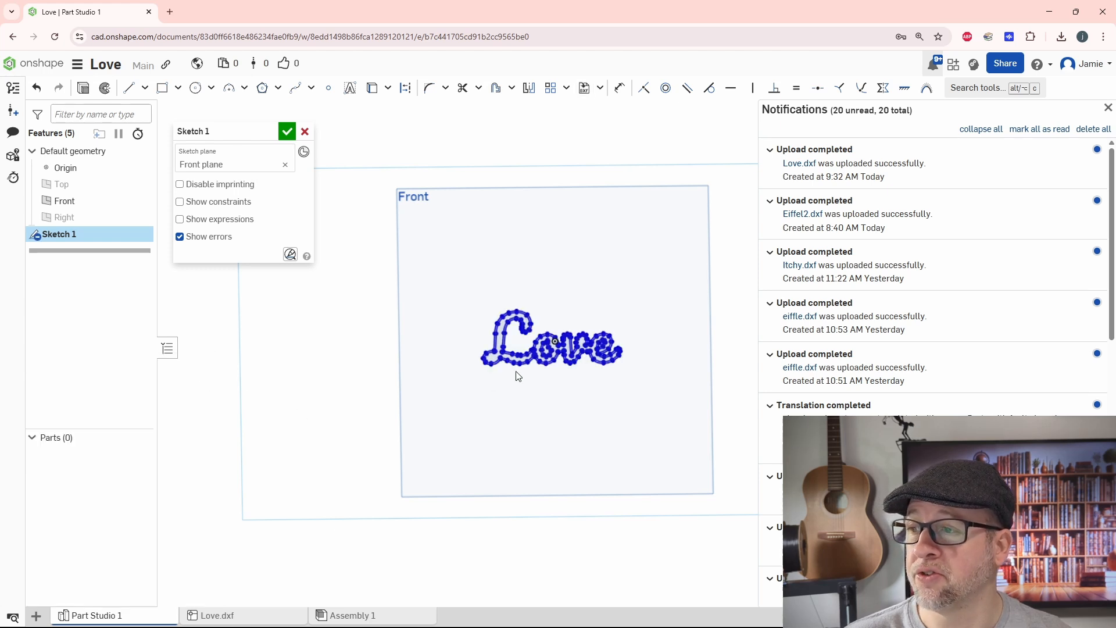
# Step: Dimension the overall width of the Love text between its outermost points on the L and e, and finish the sketch
pyautogui.scroll(3, 559, 401)
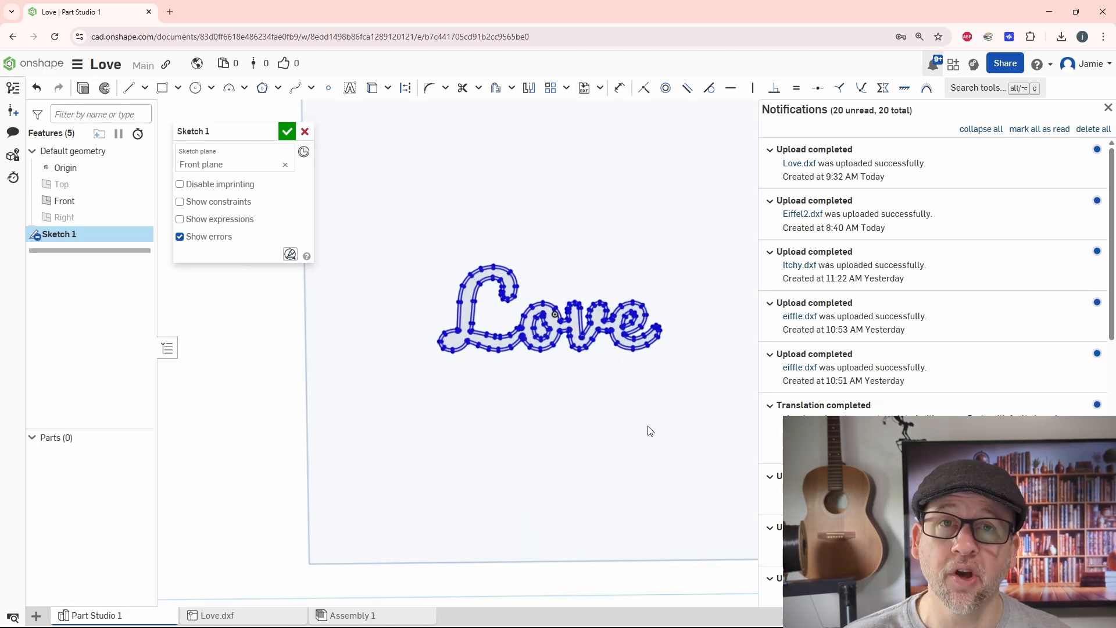
pyautogui.scroll(-2, 650, 416)
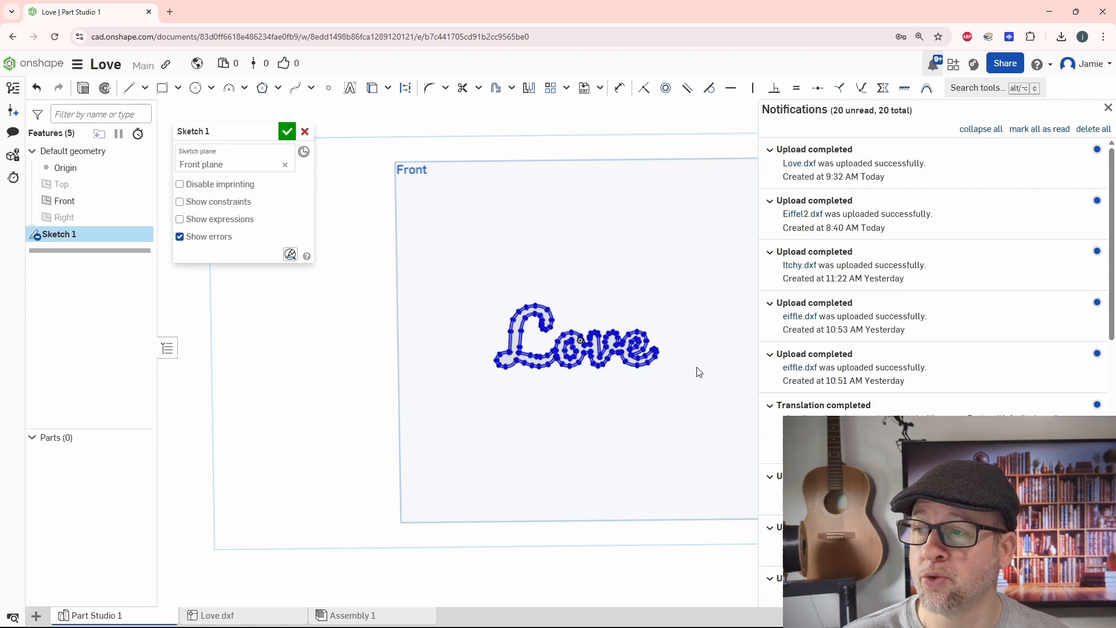
pyautogui.click(619, 89)
pyautogui.scroll(5, 492, 387)
pyautogui.scroll(5, 492, 345)
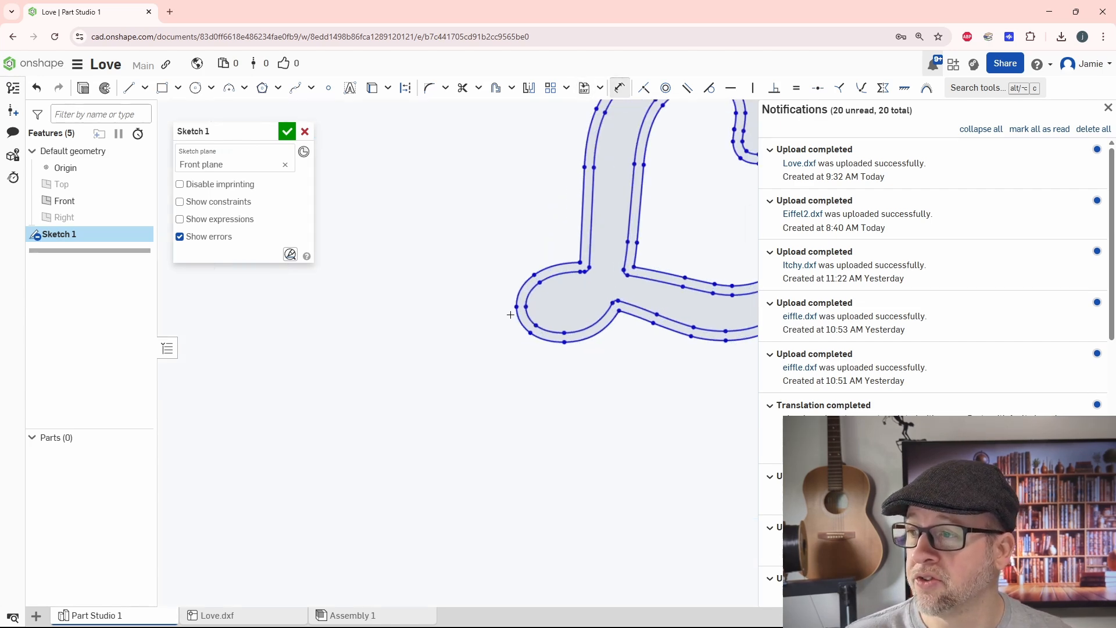
pyautogui.click(515, 306)
pyautogui.scroll(-6, 513, 404)
pyautogui.scroll(6, 875, 366)
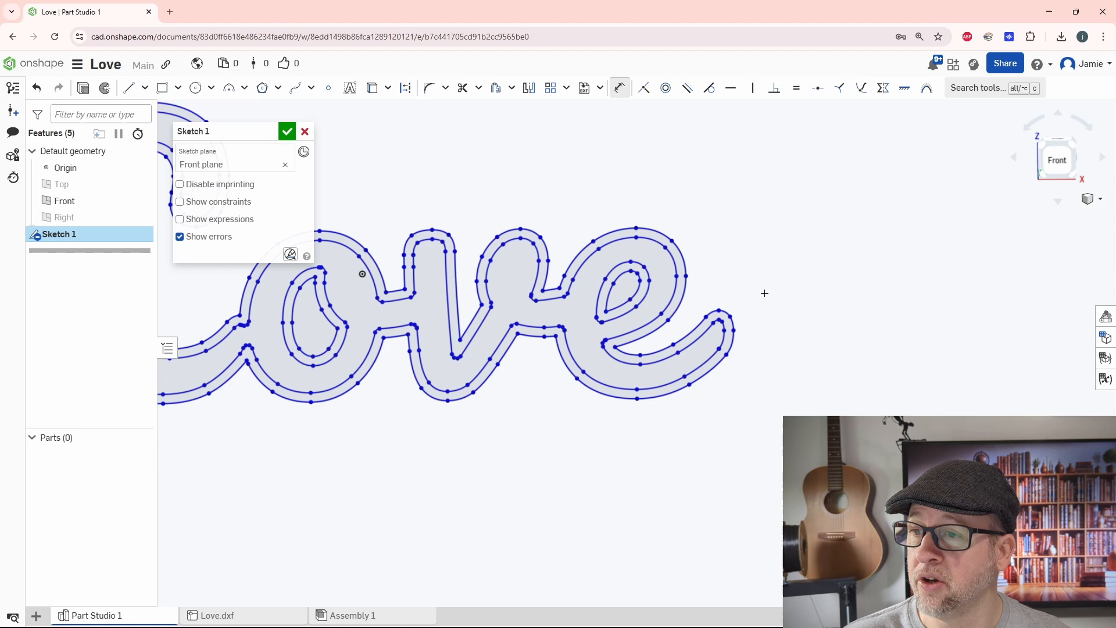
pyautogui.click(736, 331)
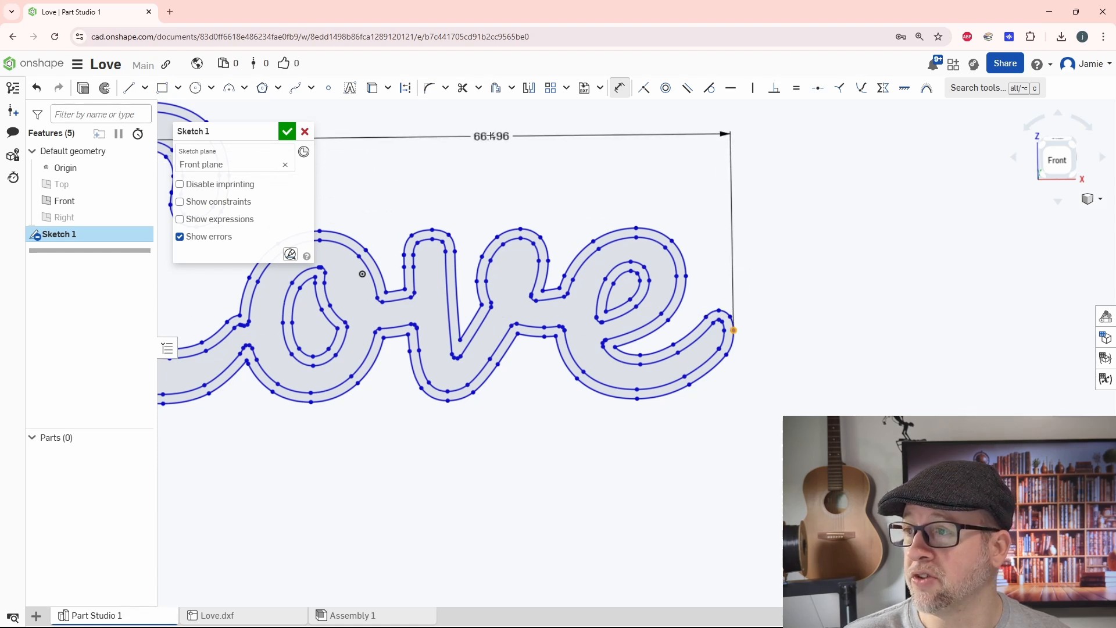
pyautogui.click(490, 135)
pyautogui.scroll(-4, 551, 352)
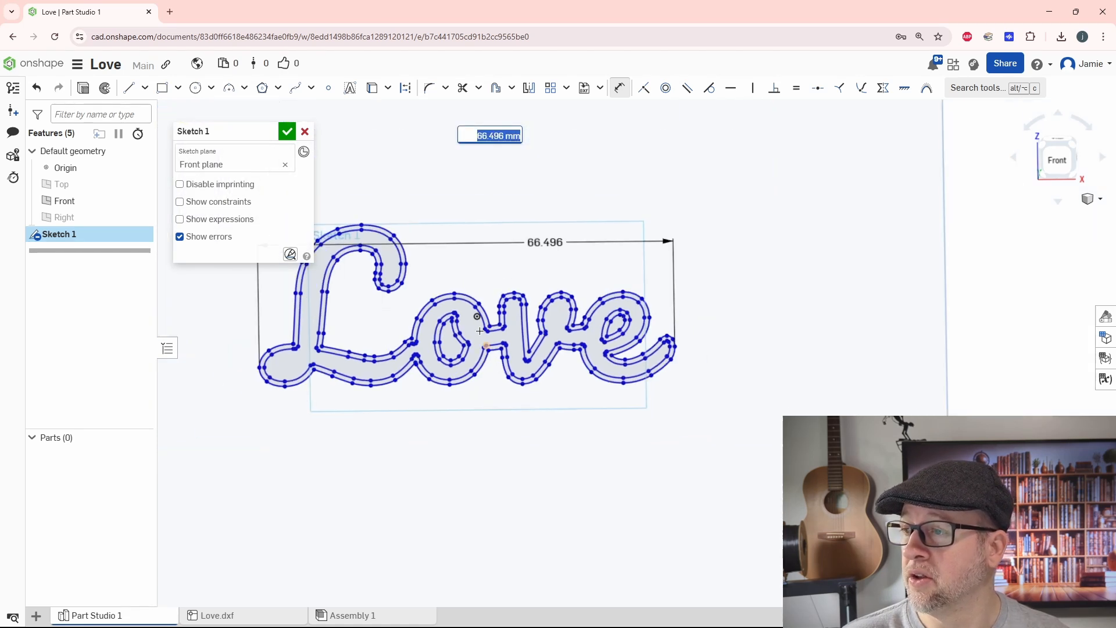
pyautogui.click(287, 133)
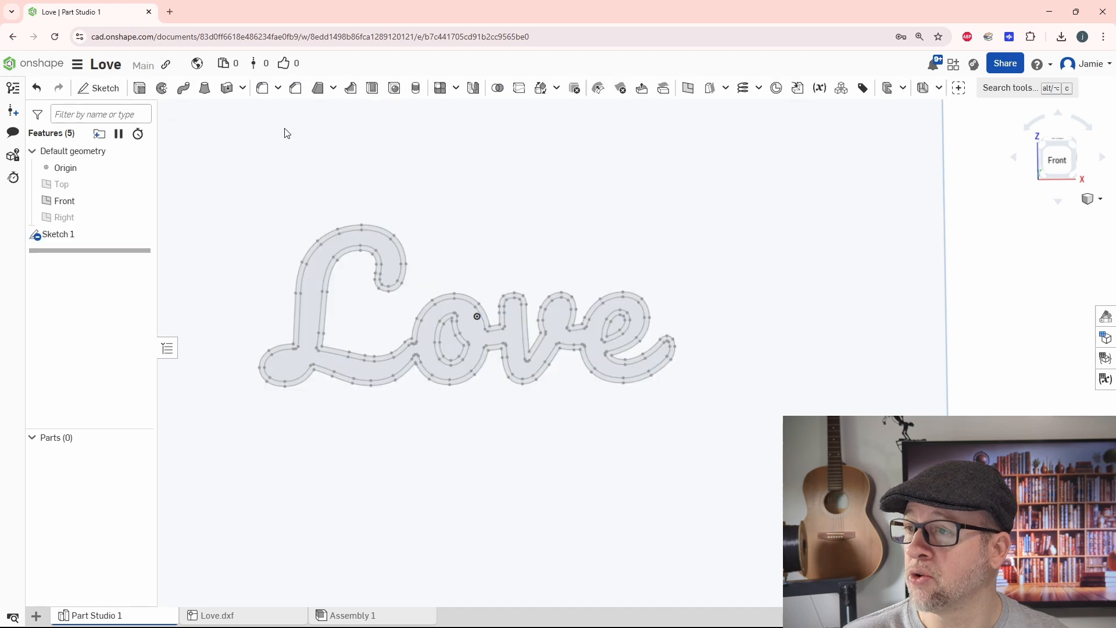
# Step: Extrude the outer outline band of the Love text and the inner bands of the o and e 25 mm as new solids
pyautogui.scroll(-3, 459, 346)
pyautogui.moveTo(573, 379); pyautogui.dragTo(555, 343, button='right')
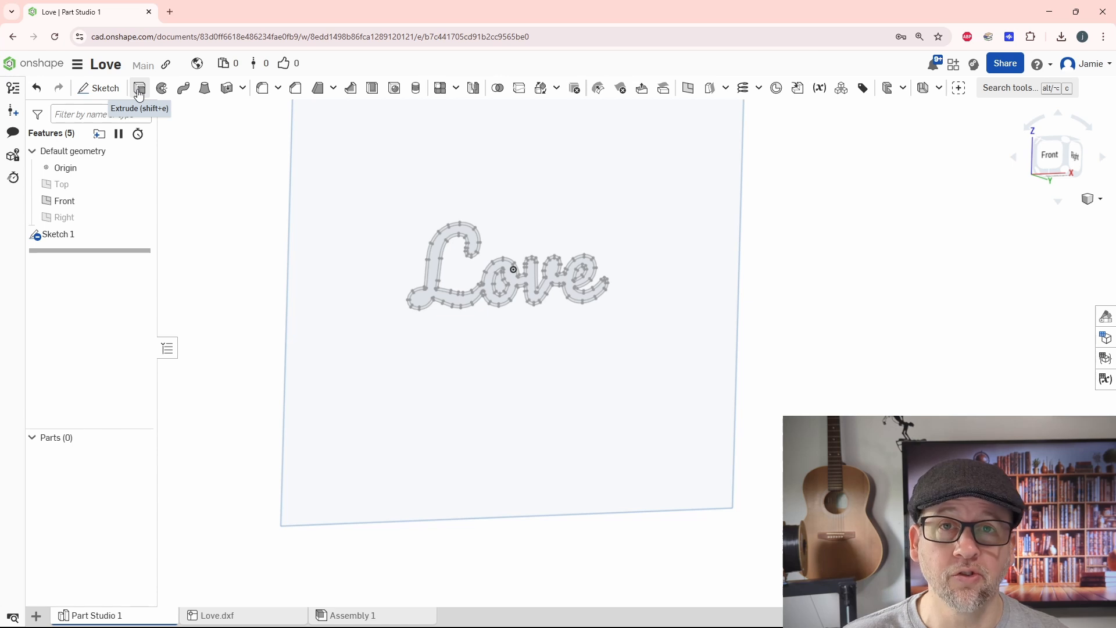
pyautogui.click(138, 89)
pyautogui.scroll(4, 384, 259)
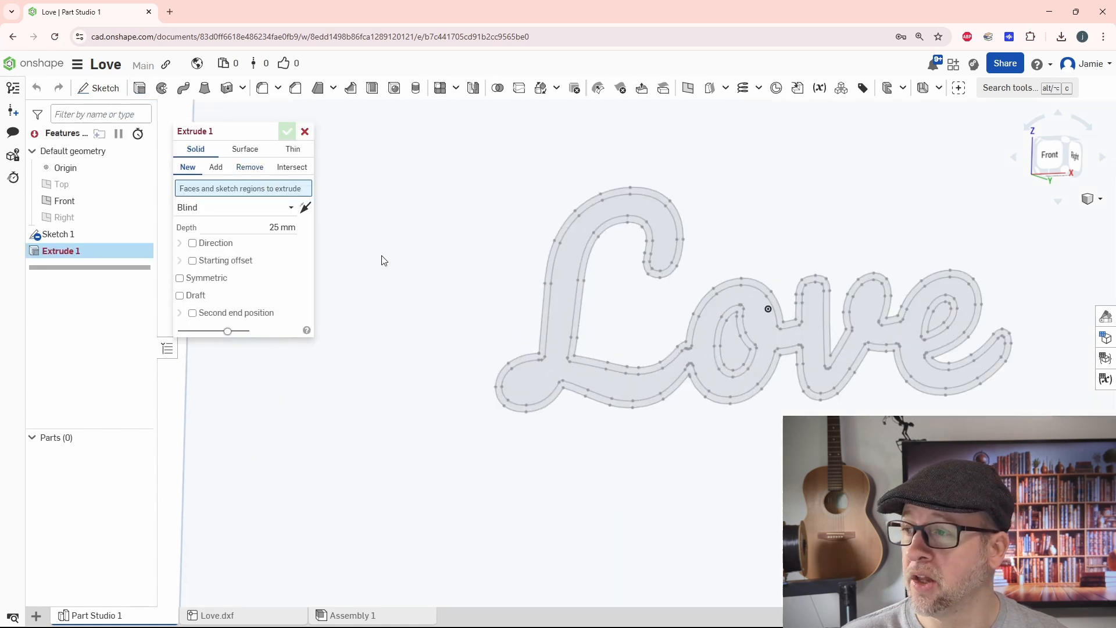
pyautogui.click(546, 313)
pyautogui.press('n')
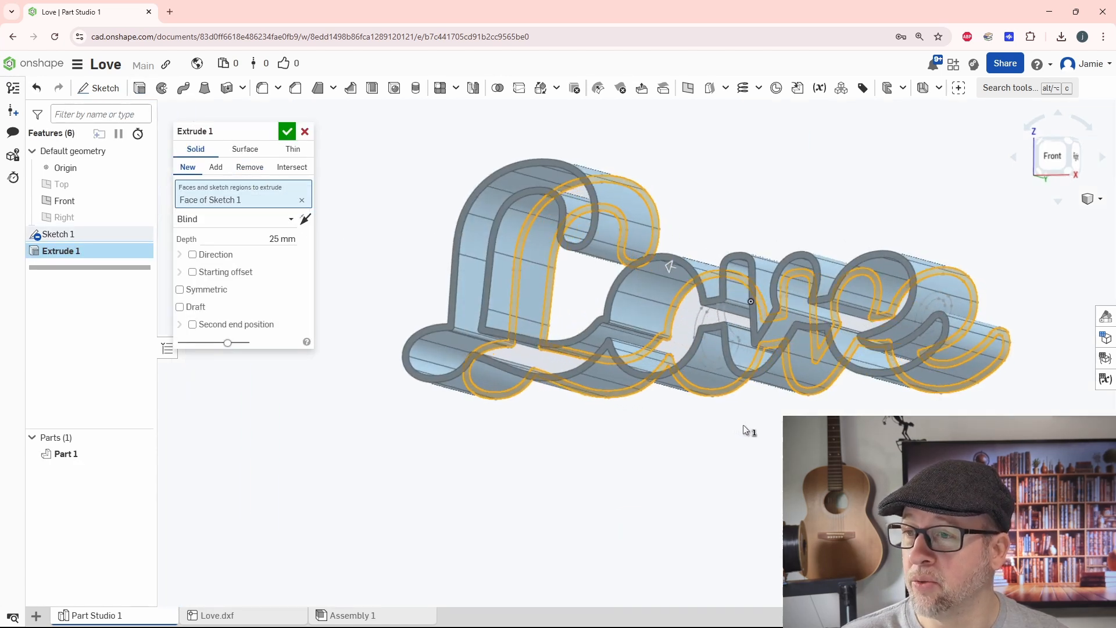
pyautogui.scroll(5, 663, 324)
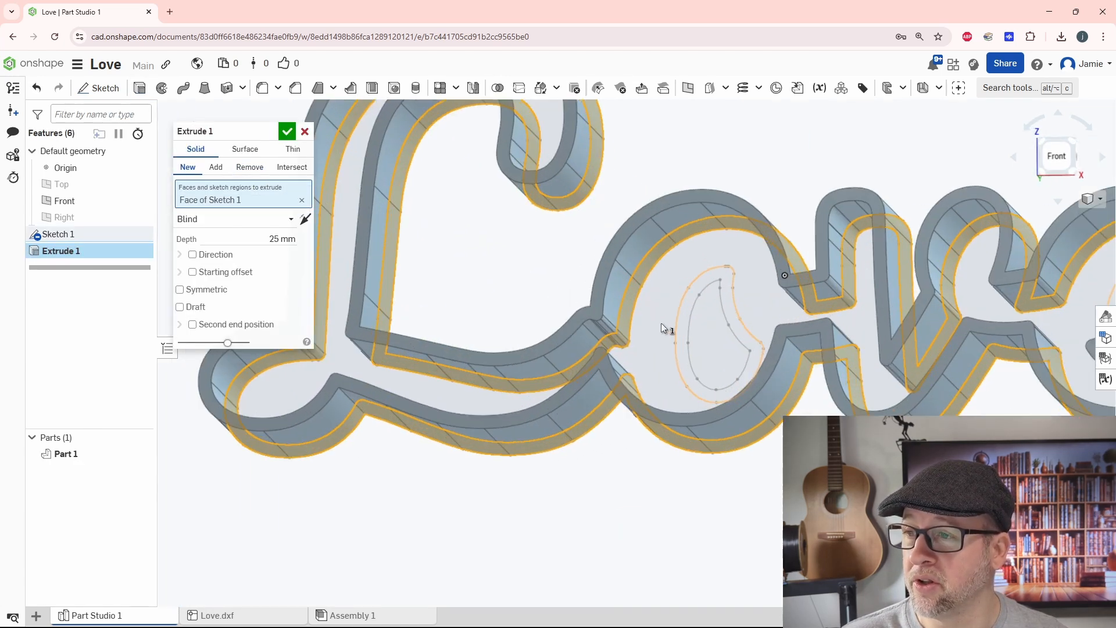
pyautogui.click(692, 299)
pyautogui.scroll(-3, 698, 302)
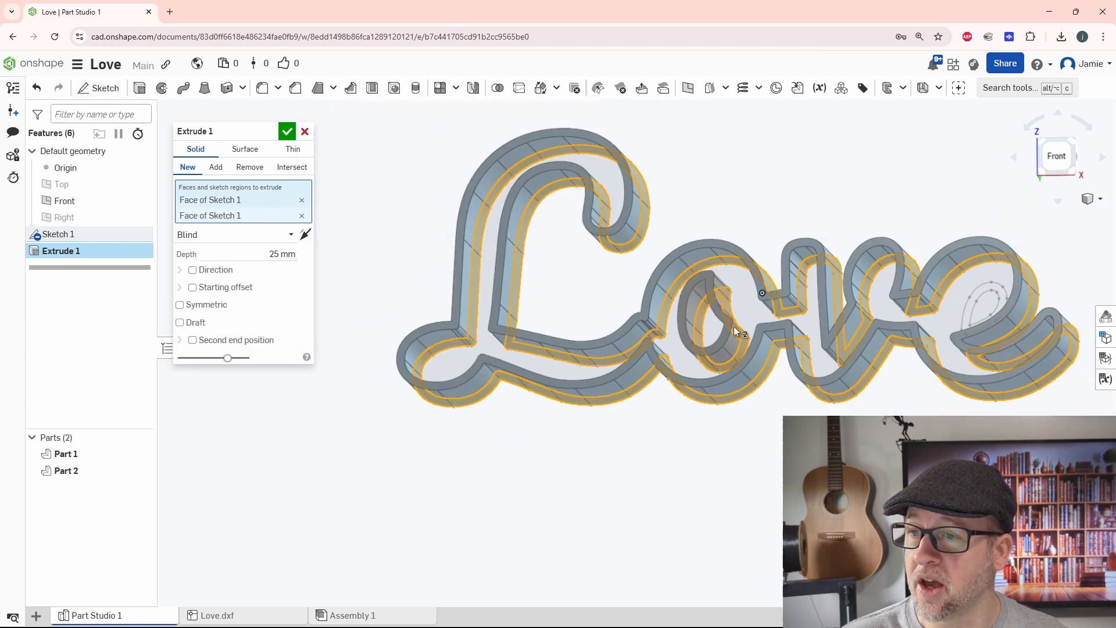
pyautogui.click(965, 311)
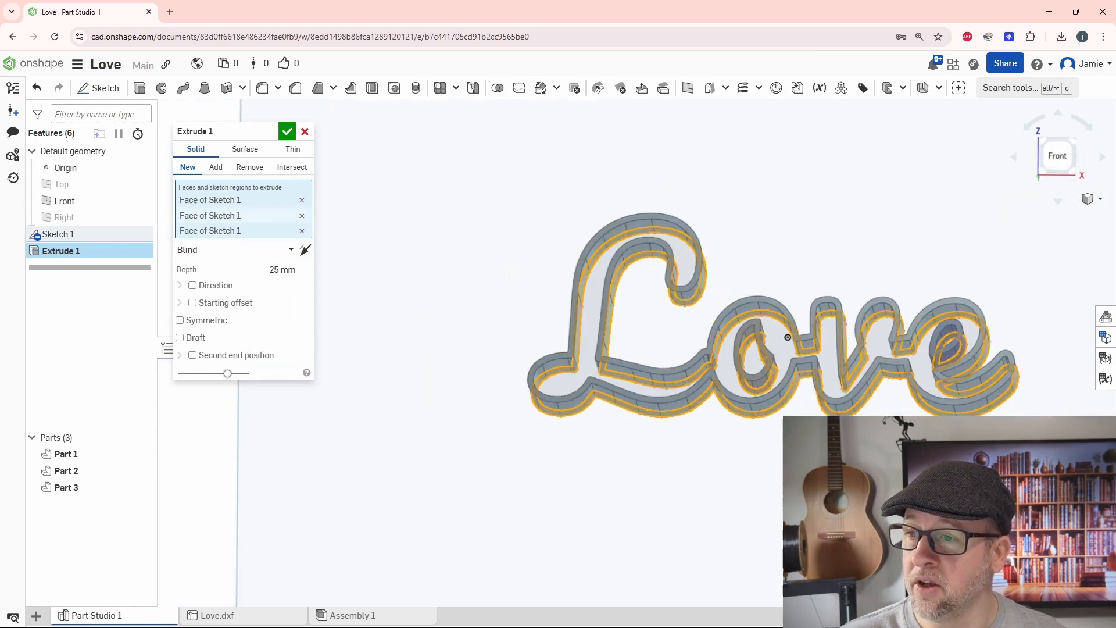
pyautogui.moveTo(965, 311); pyautogui.dragTo(943, 296, button='right')
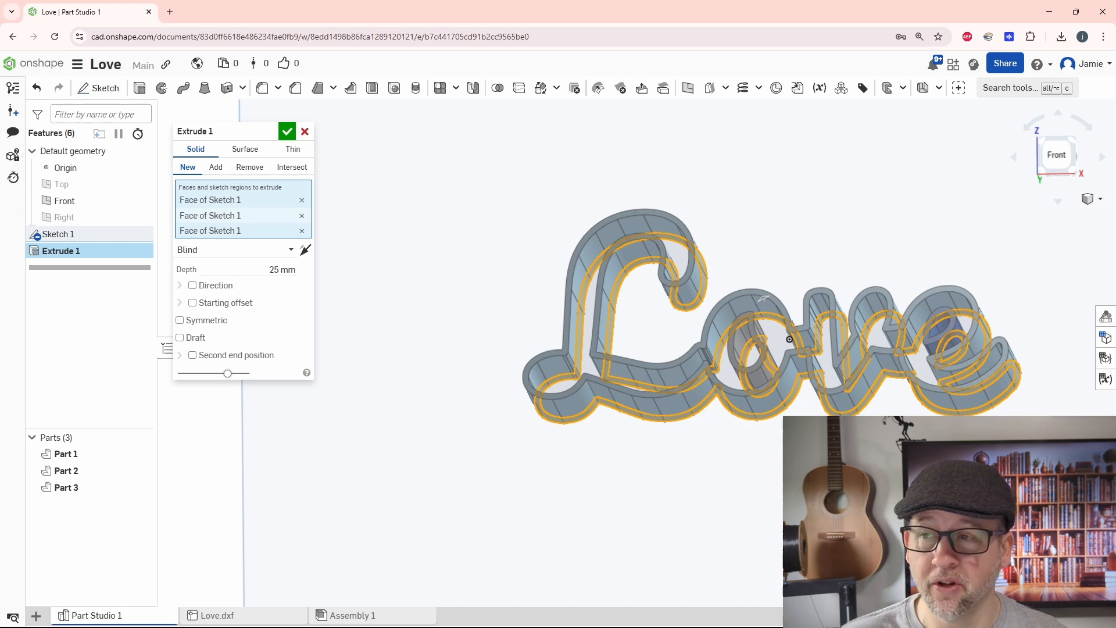
pyautogui.moveTo(942, 295); pyautogui.dragTo(956, 313, button='right')
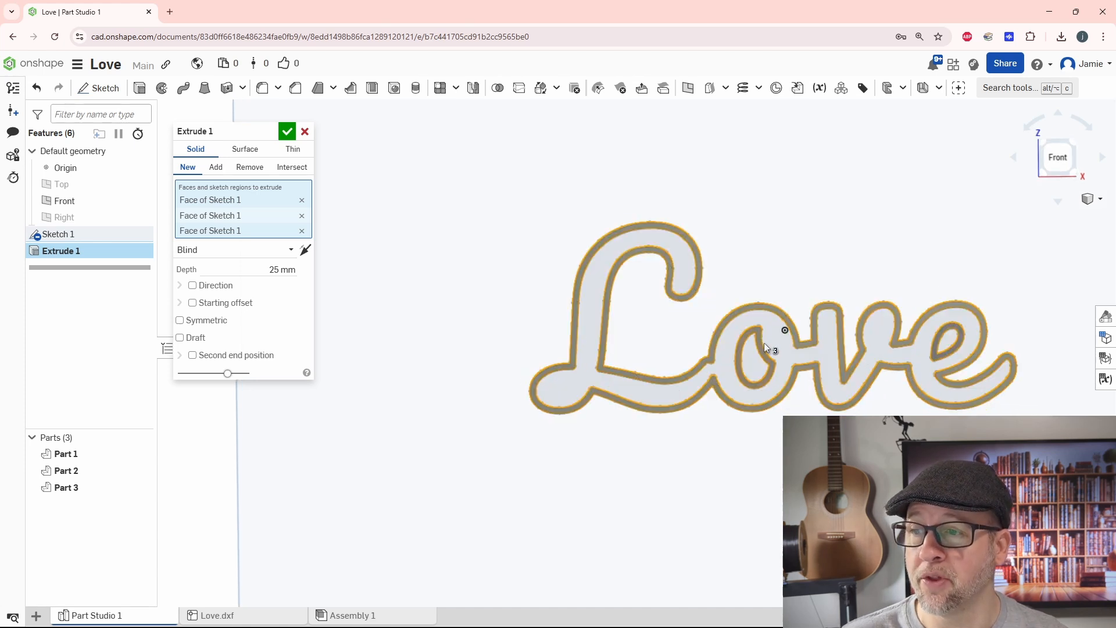
pyautogui.click(287, 133)
# Step: Edit the outline extrusion to reduce its blind depth
pyautogui.moveTo(727, 470)
pyautogui.mouseDown(button='right')
pyautogui.moveTo(734, 451)
pyautogui.moveTo(720, 449)
pyautogui.moveTo(734, 459)
pyautogui.mouseUp(button='right')
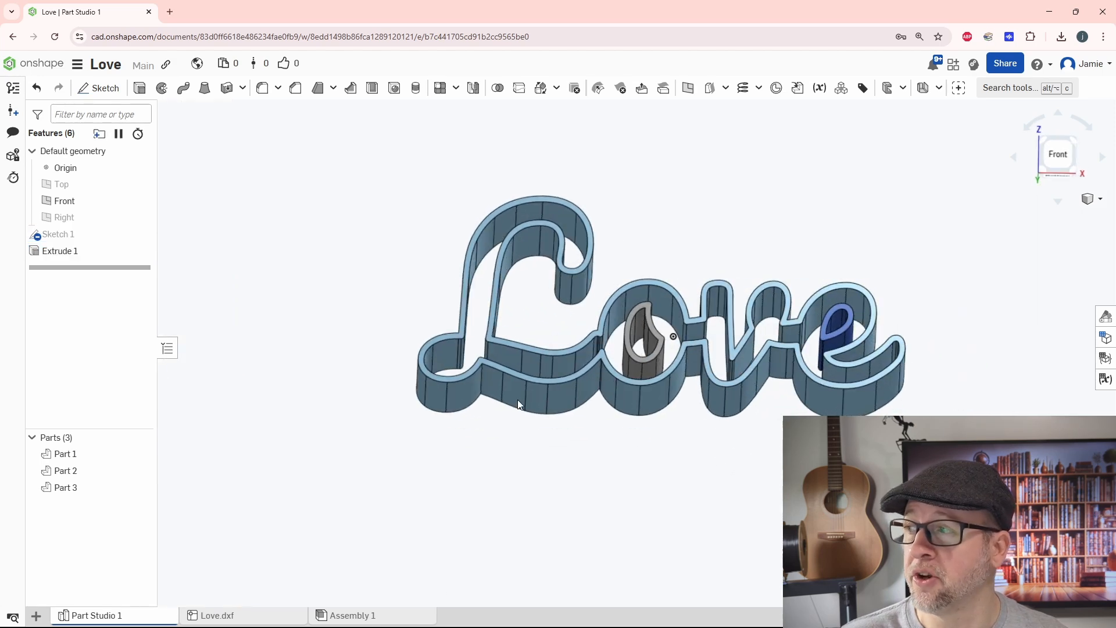
pyautogui.click(70, 254)
pyautogui.doubleClick(69, 255)
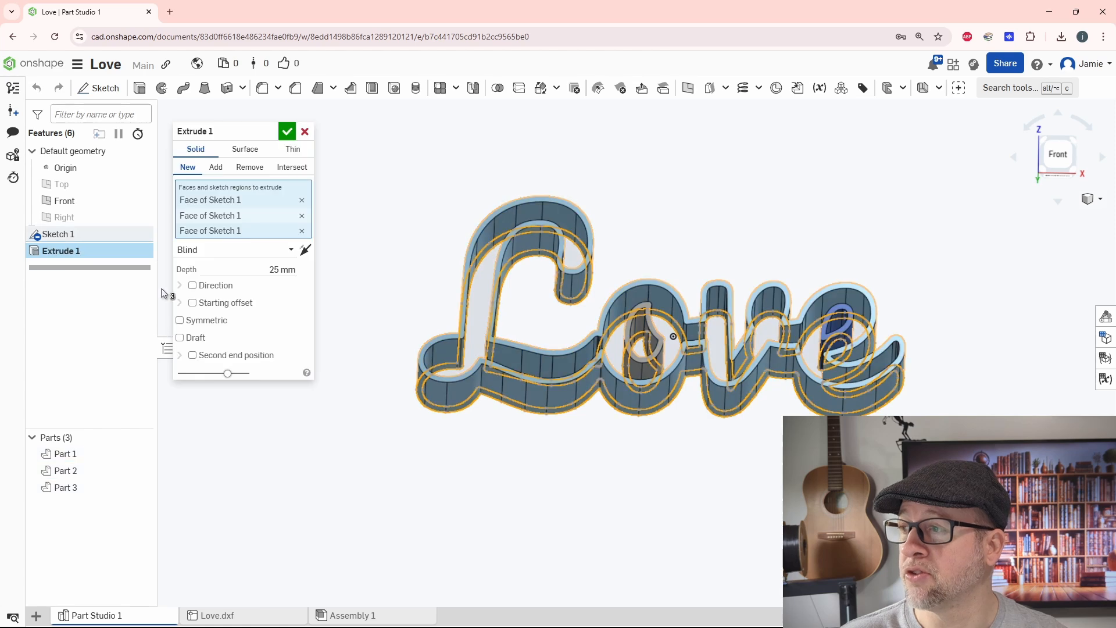
pyautogui.click(252, 265)
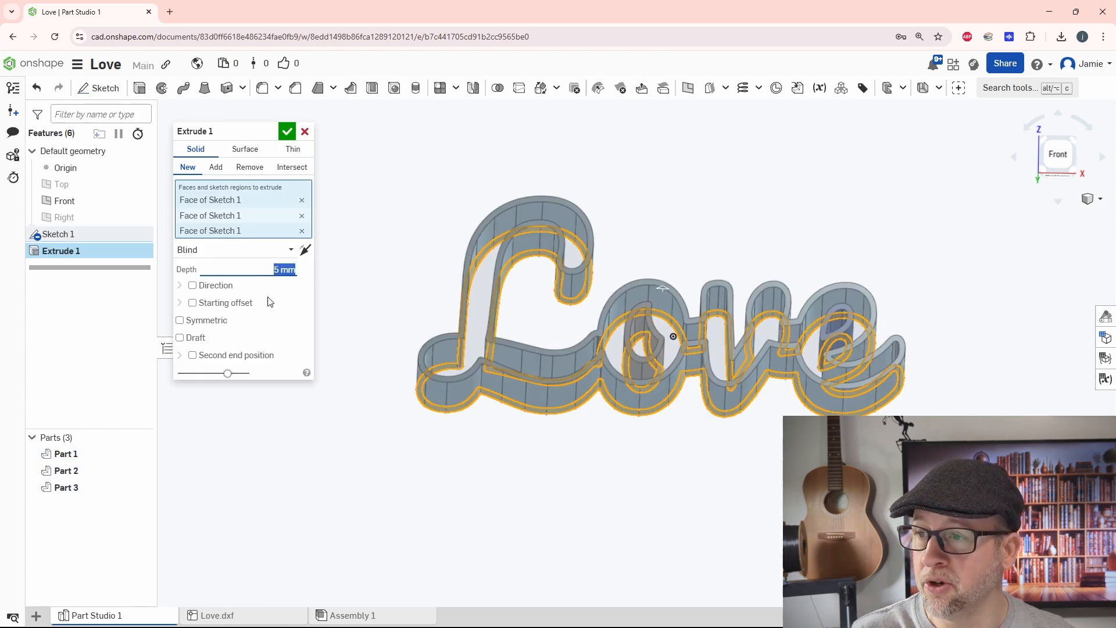
pyautogui.click(289, 132)
# Step: Start a new sketch on the front face of the extruded Love outline band
pyautogui.moveTo(611, 447); pyautogui.dragTo(688, 437, button='right')
pyautogui.scroll(3, 688, 443)
pyautogui.scroll(3, 572, 296)
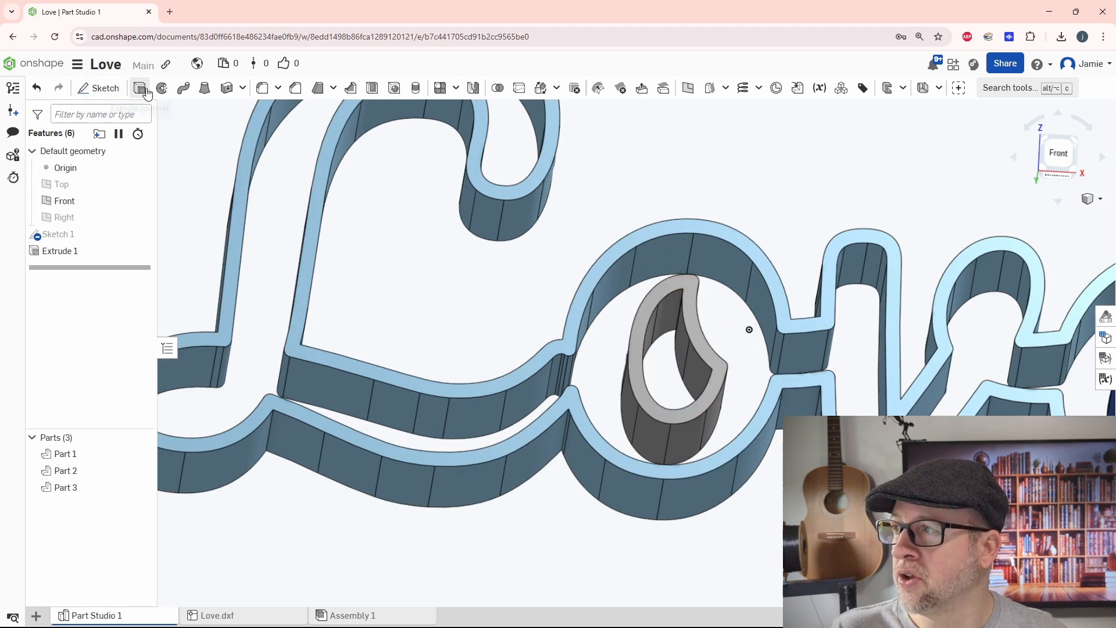
pyautogui.click(102, 90)
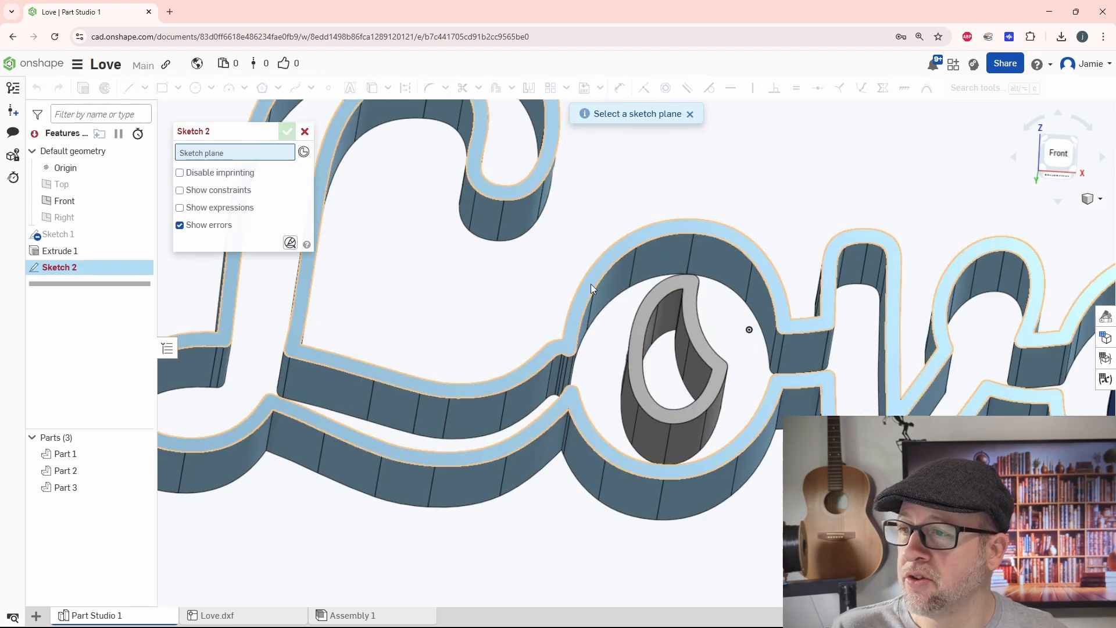
pyautogui.click(591, 284)
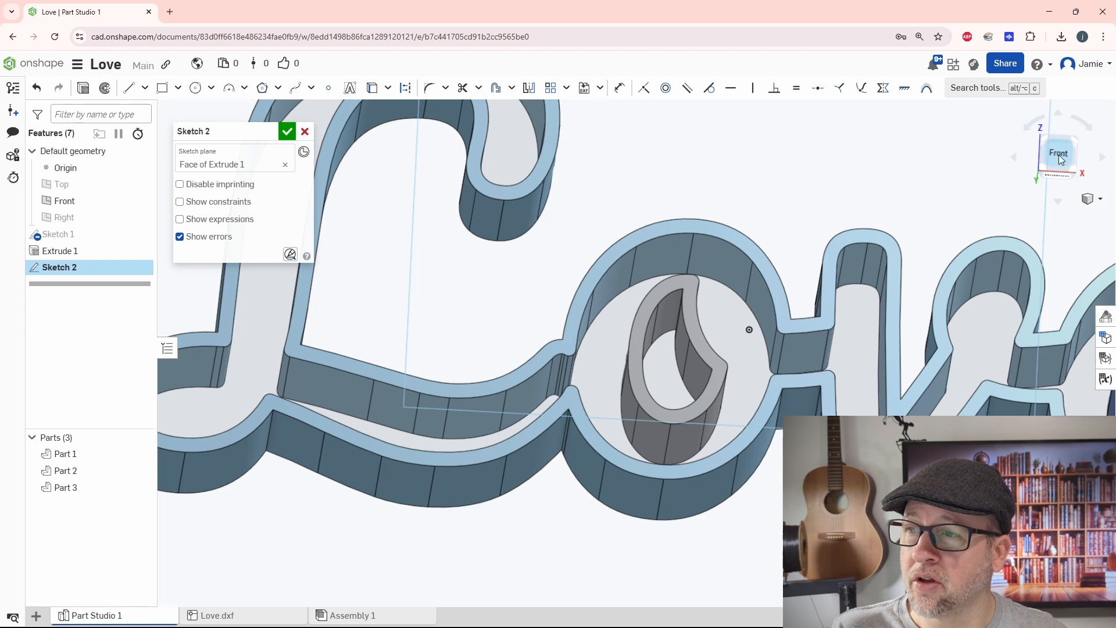
pyautogui.click(1060, 156)
pyautogui.scroll(10, 616, 359)
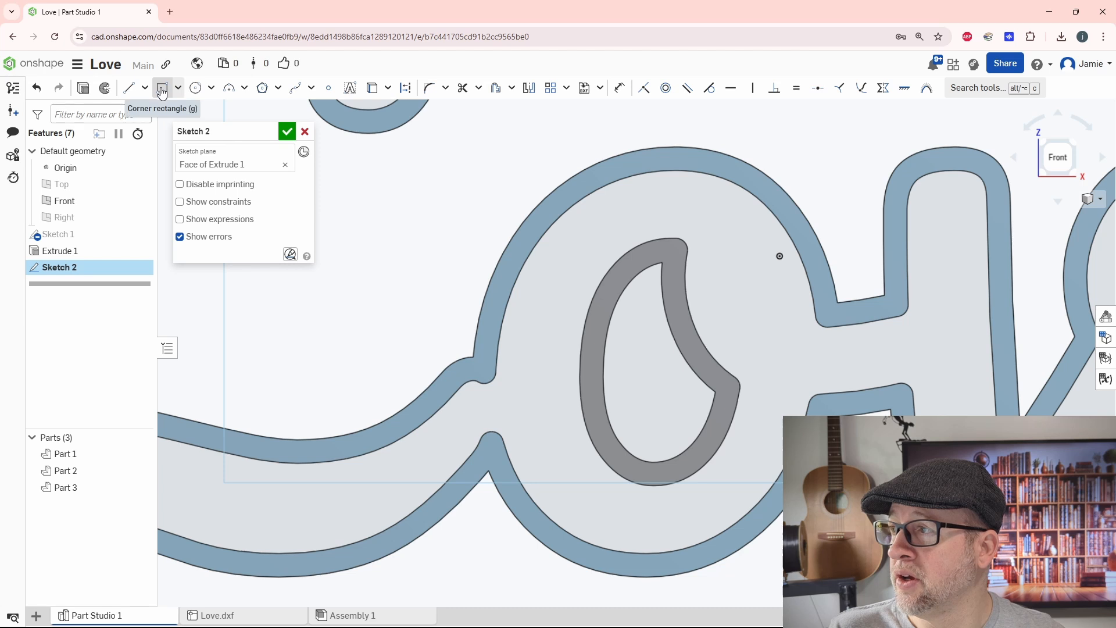
# Step: Sketch a closed four-line bar about 3.2 mm long and 0.7 mm wide bridging the o's outer band to its inner ring
pyautogui.click(129, 88)
pyautogui.scroll(3, 523, 236)
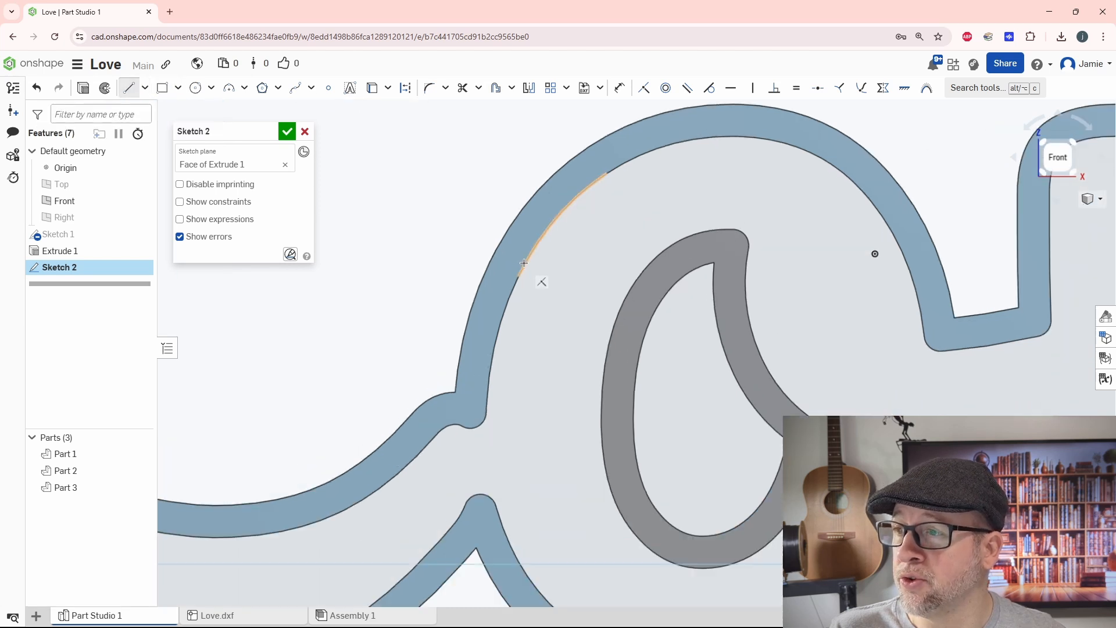
pyautogui.click(524, 236)
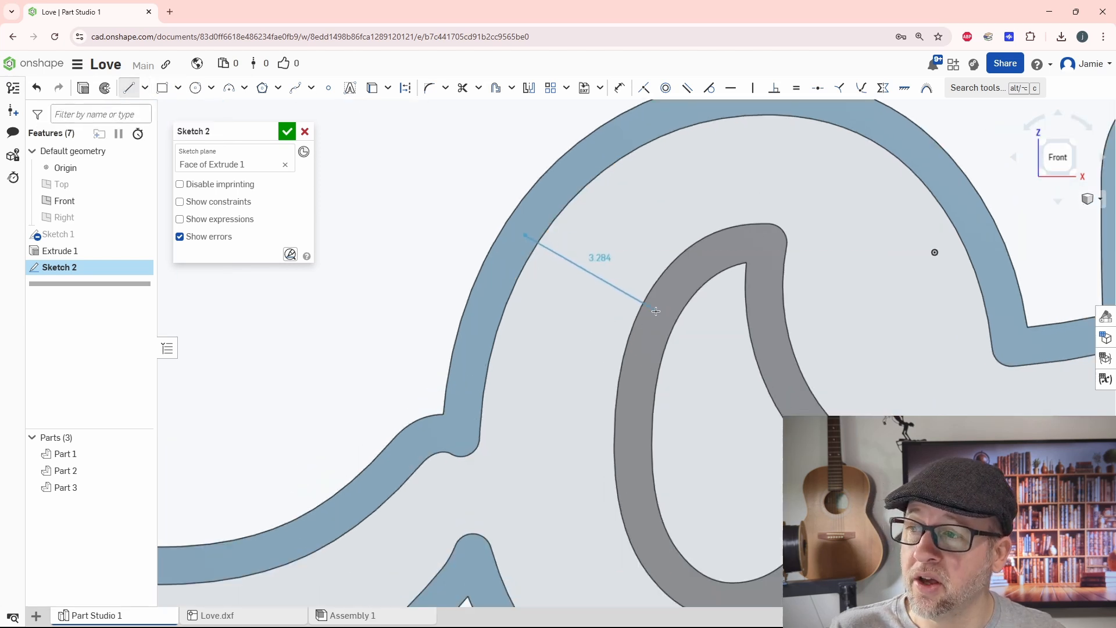
pyautogui.click(654, 311)
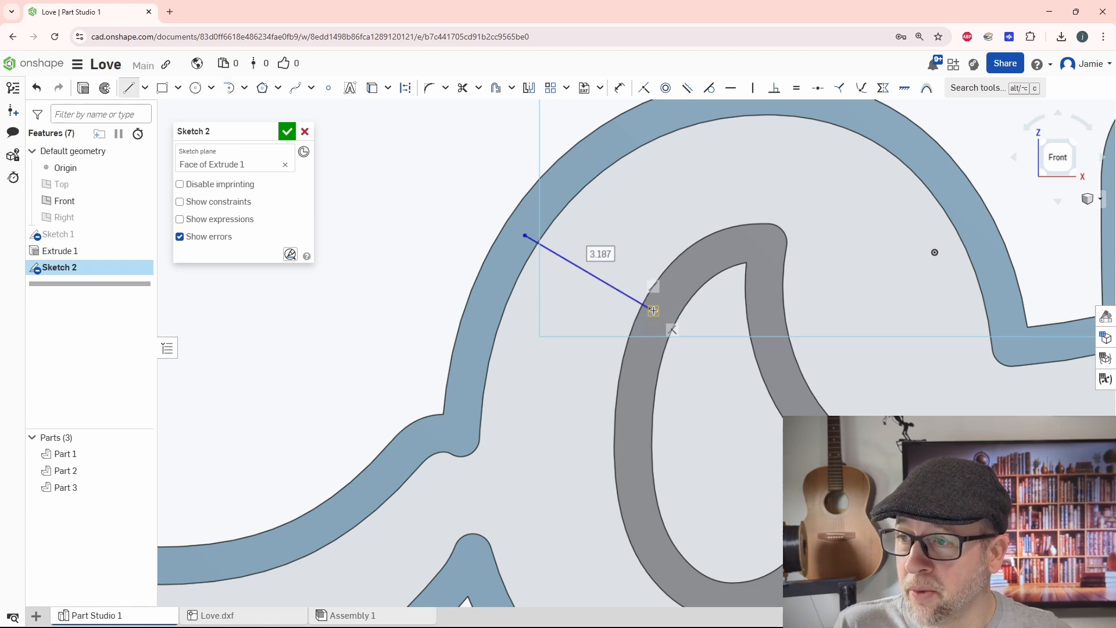
pyautogui.click(654, 311)
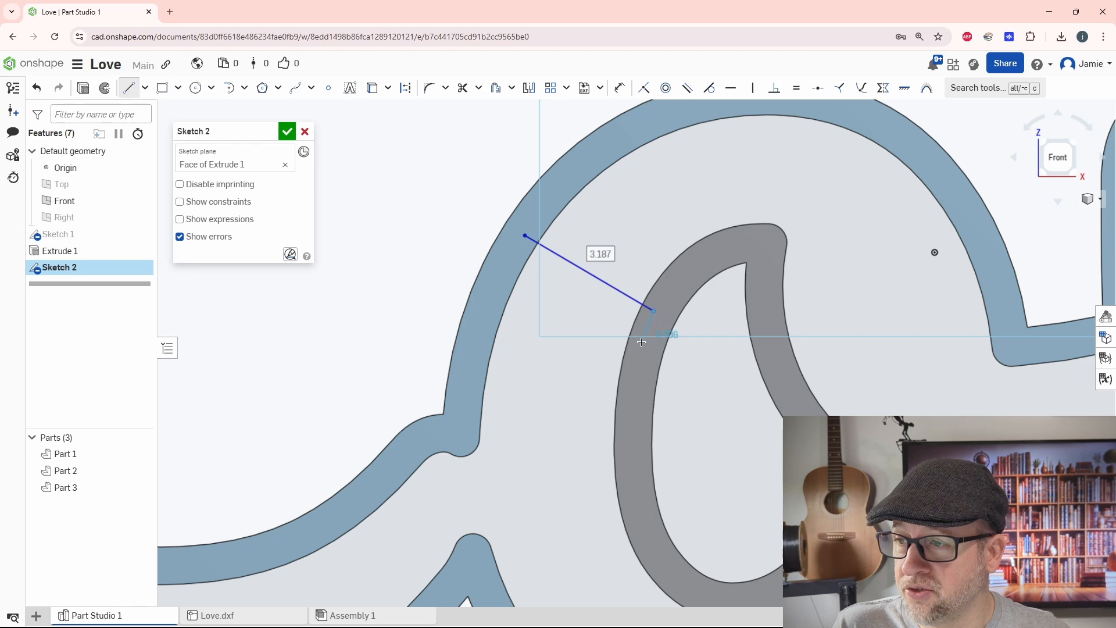
pyautogui.click(642, 341)
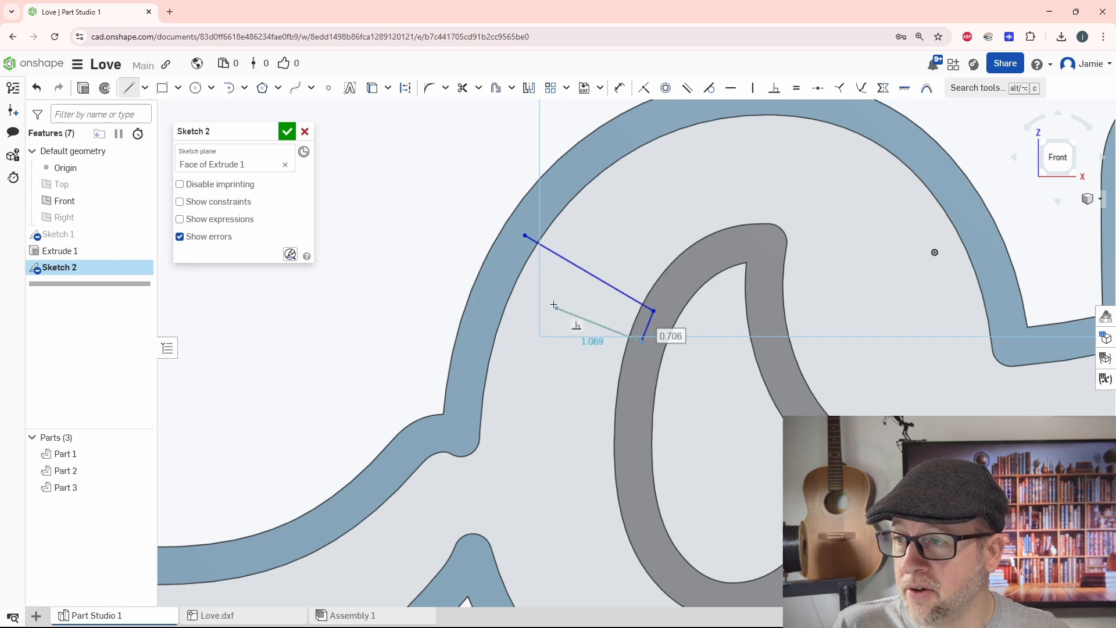
pyautogui.click(507, 263)
pyautogui.click(525, 235)
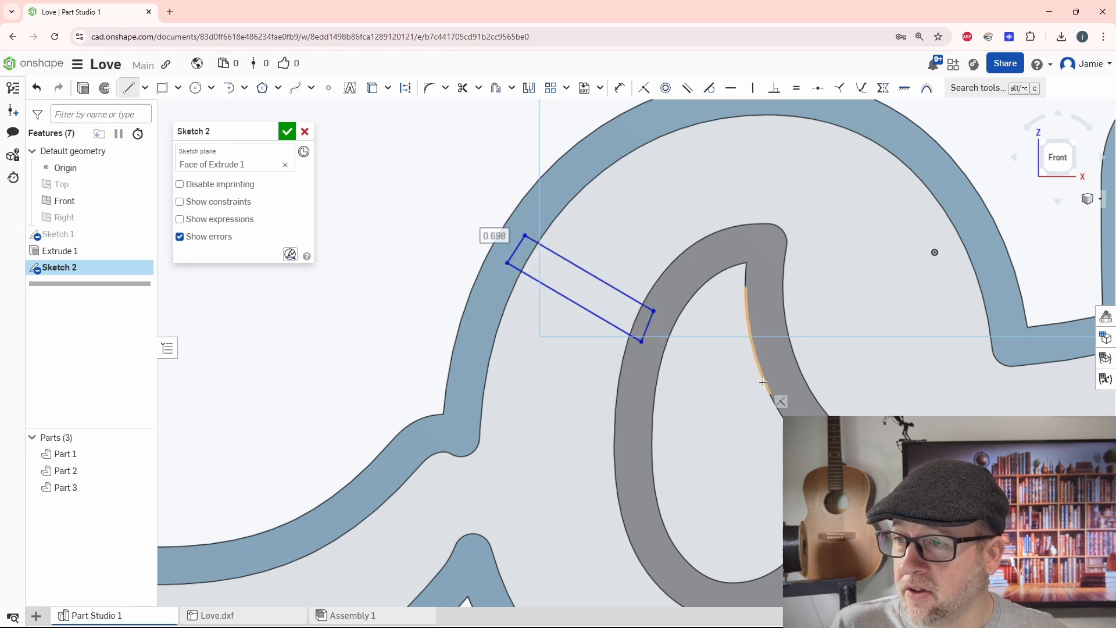
# Step: Sketch a second closed four-line bar, about 0.7 mm wide, bridging the e's outer band to its inner loop
pyautogui.scroll(-4, 767, 386)
pyautogui.moveTo(767, 386); pyautogui.dragTo(388, 388, button='middle')
pyautogui.scroll(3, 905, 348)
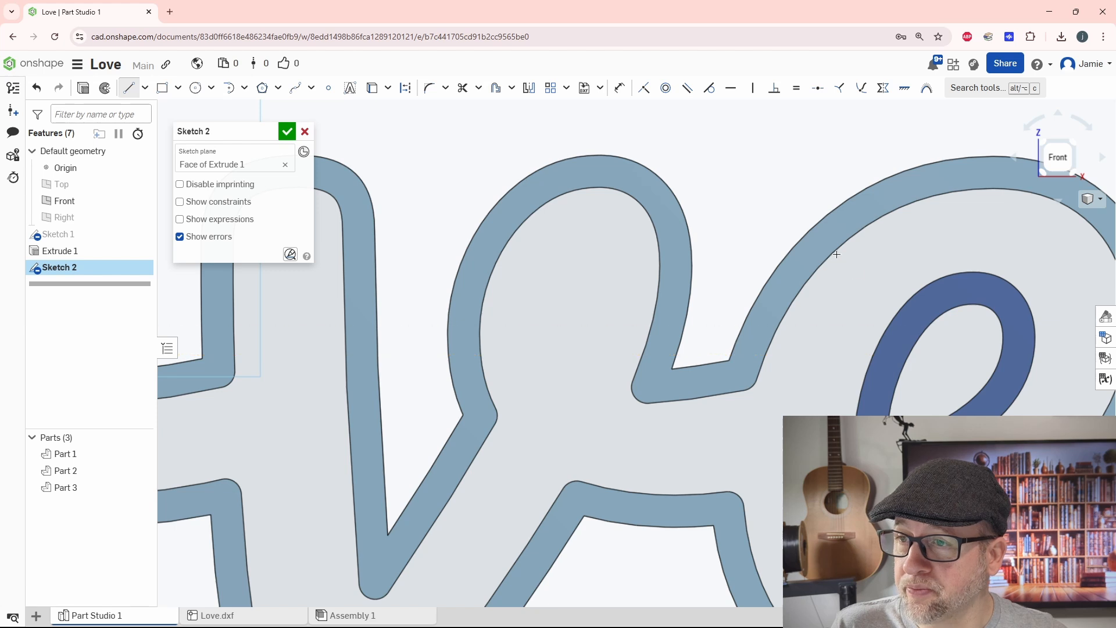
pyautogui.click(924, 304)
pyautogui.click(908, 329)
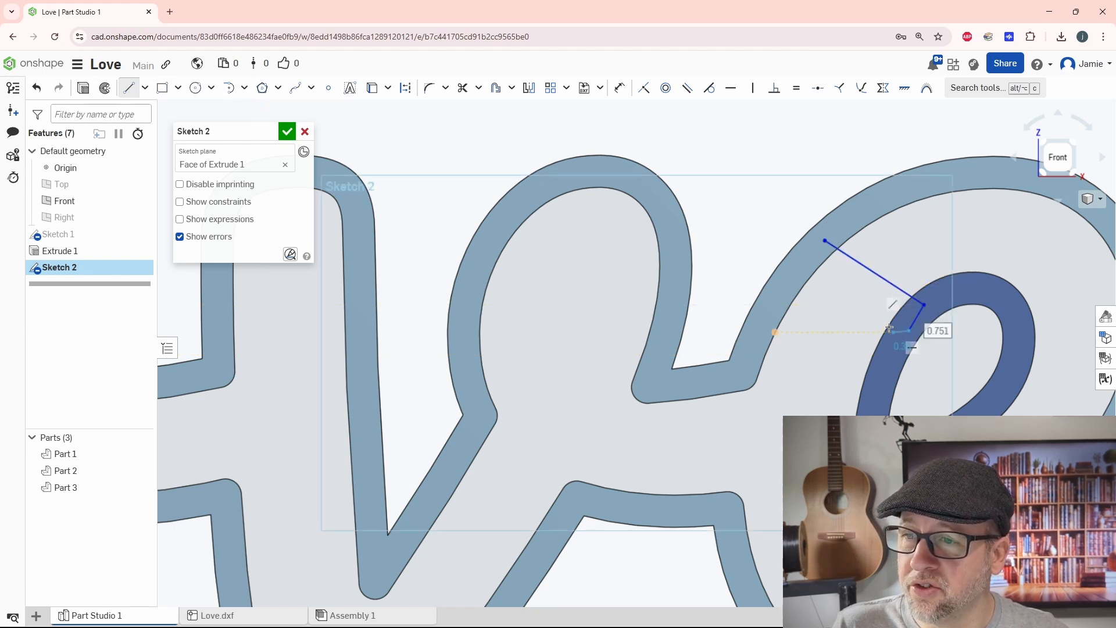
pyautogui.click(807, 260)
pyautogui.click(823, 240)
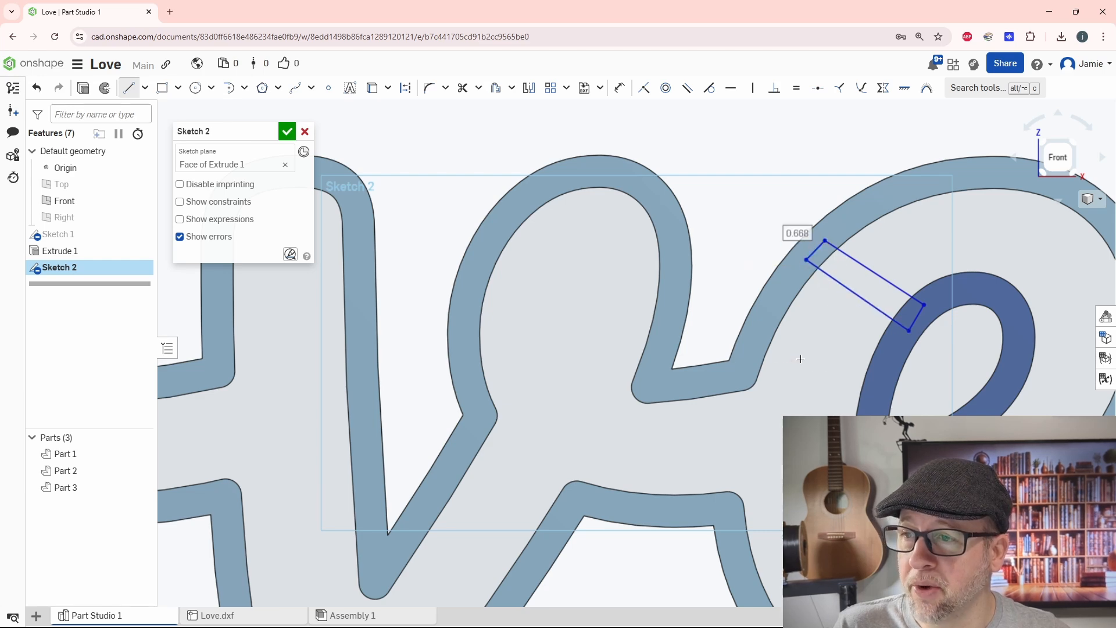
# Step: Finish the sketch containing the two bridge bars
pyautogui.scroll(-4, 803, 358)
pyautogui.scroll(5, 838, 331)
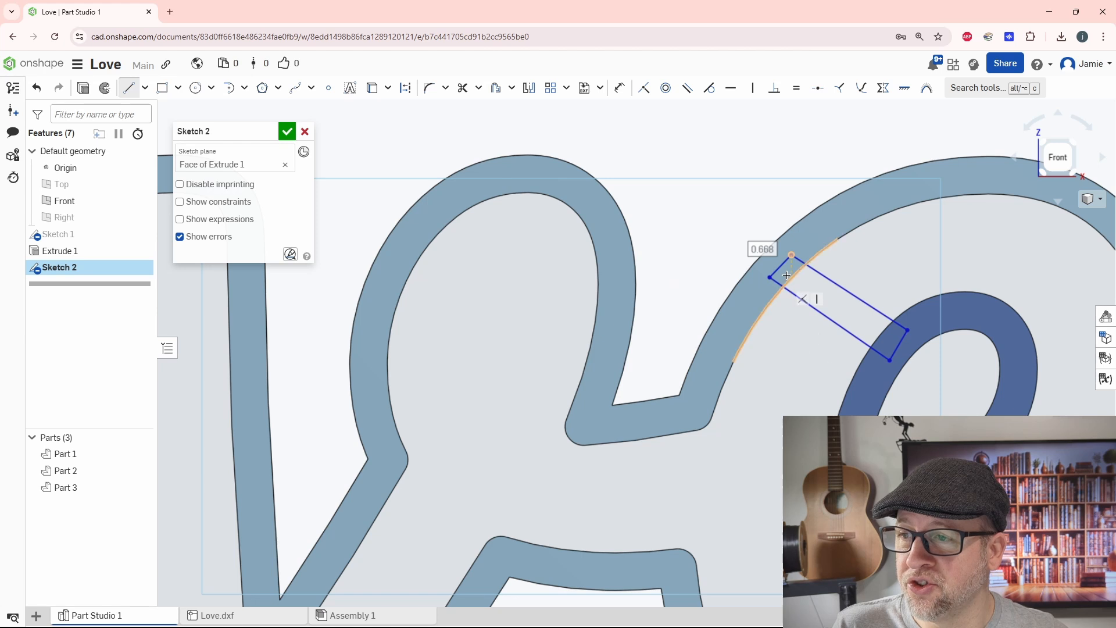
pyautogui.moveTo(733, 353); pyautogui.dragTo(823, 327, button='middle')
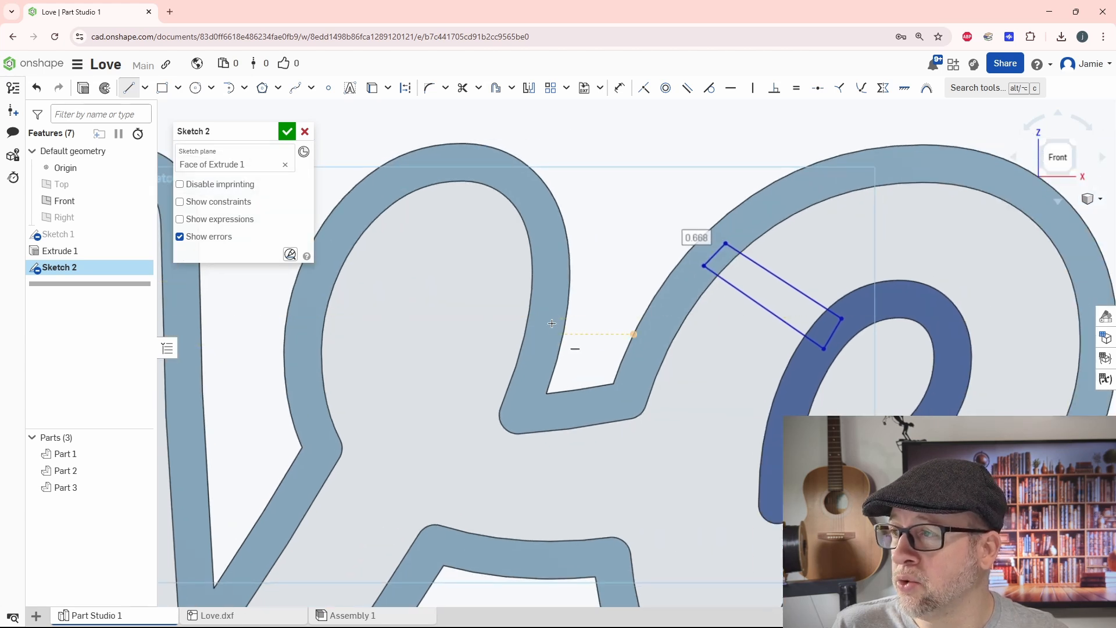
pyautogui.scroll(-3, 542, 361)
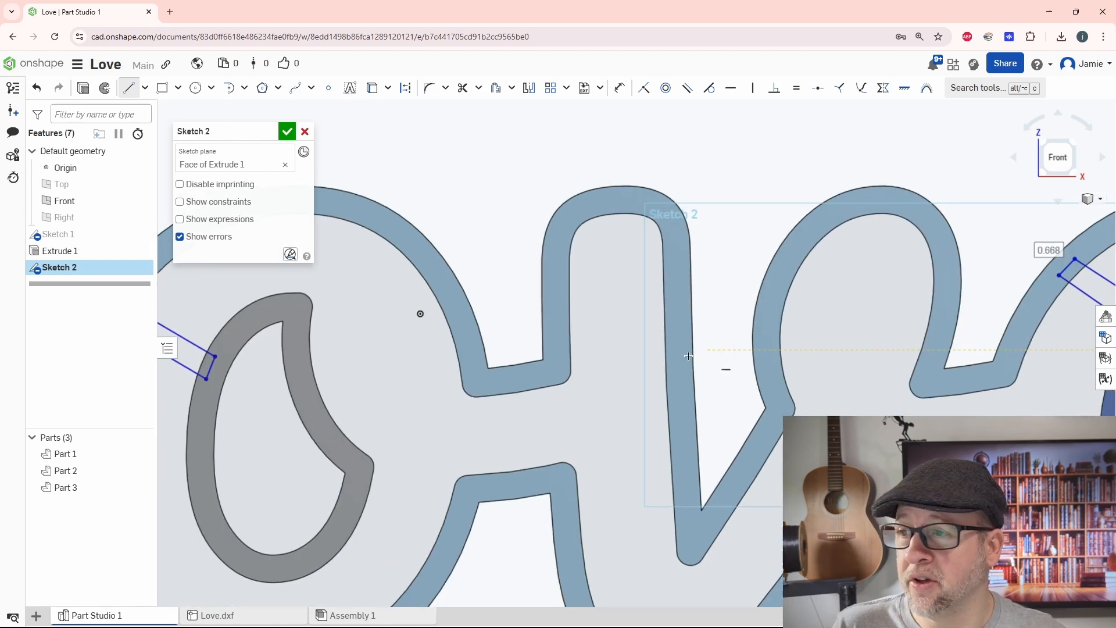
pyautogui.scroll(-2, 688, 356)
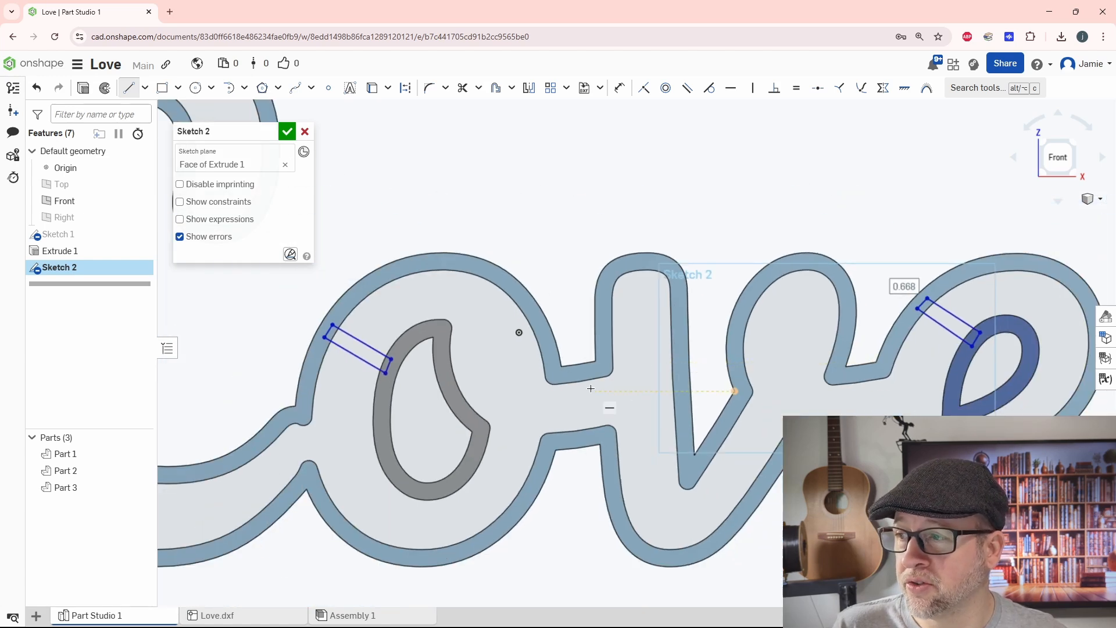
pyautogui.click(287, 132)
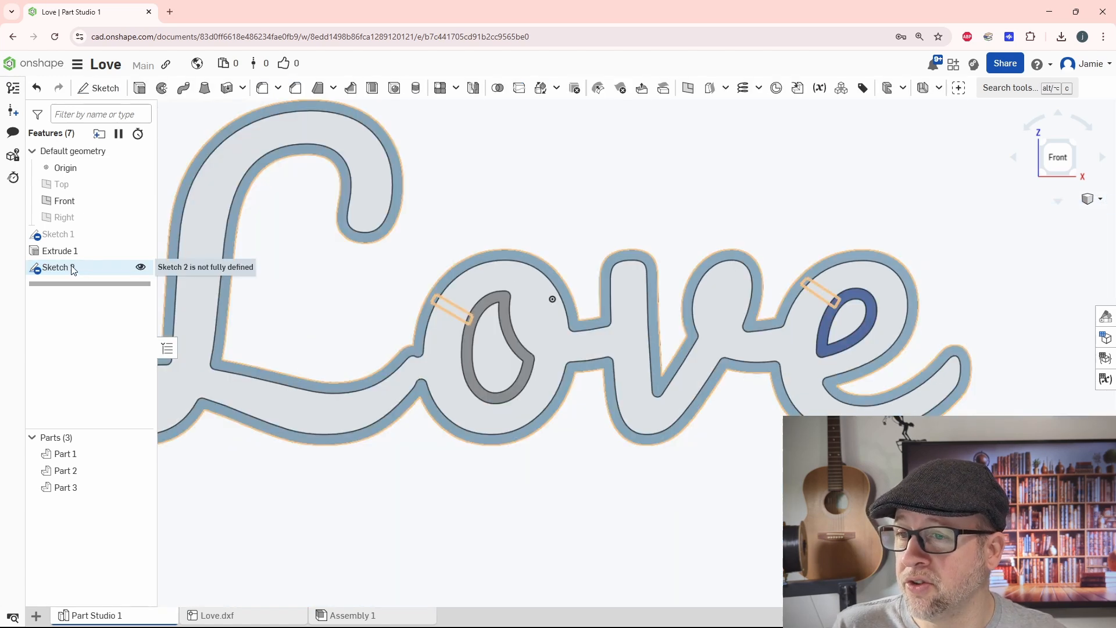
# Step: Reopen the bridge sketch and set the distance between the long sides of the o's bar to 1 mm
pyautogui.doubleClick(72, 267)
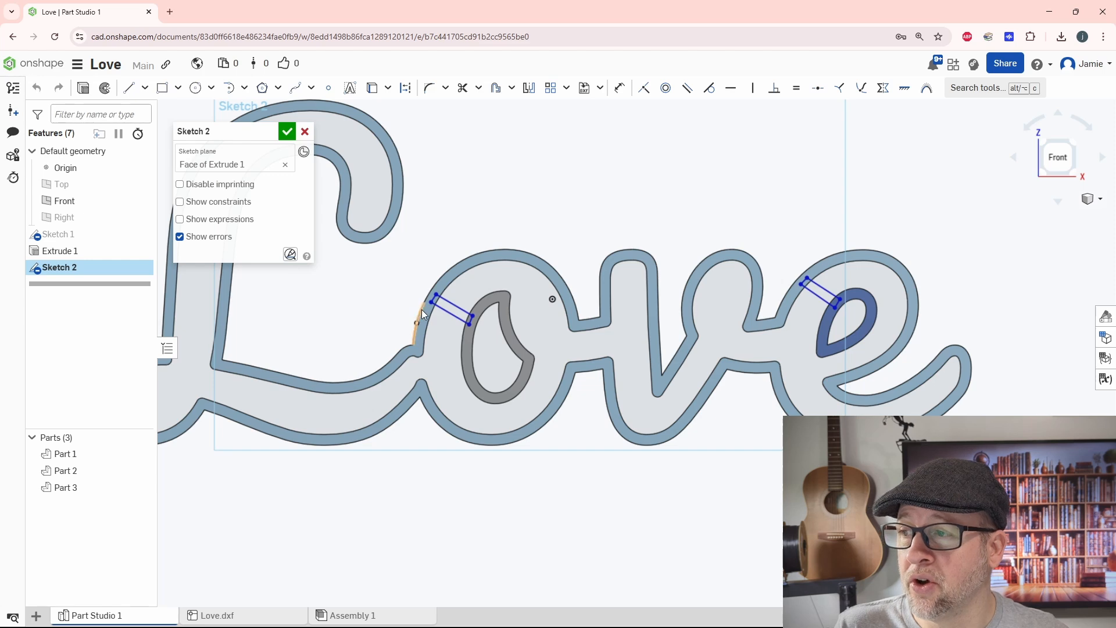
pyautogui.scroll(3, 423, 314)
pyautogui.click(619, 87)
pyautogui.click(505, 307)
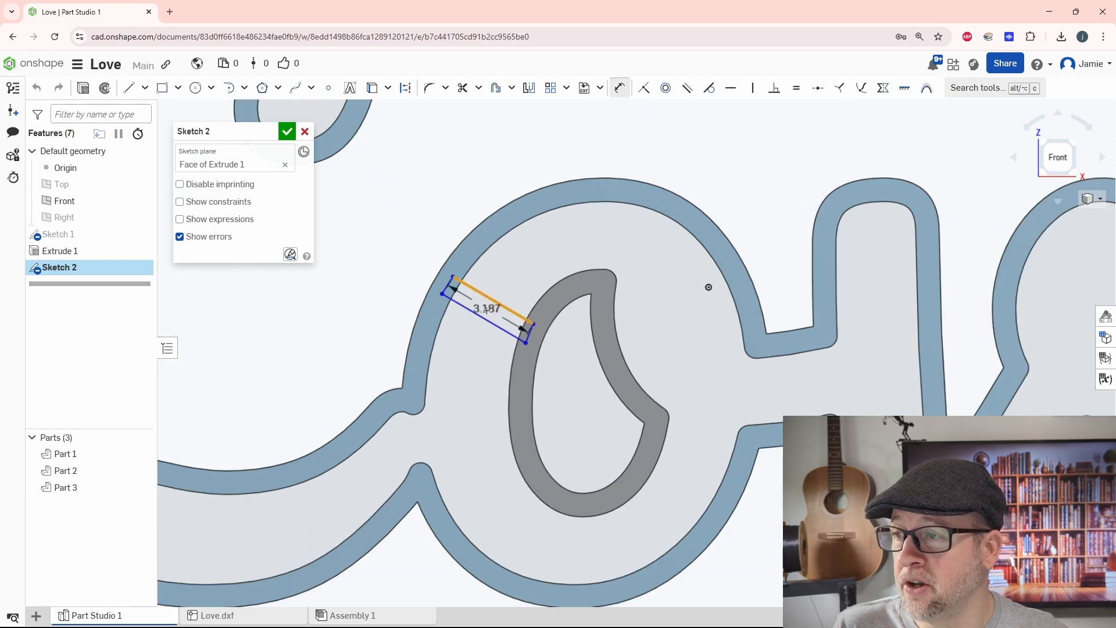
pyautogui.click(398, 253)
pyautogui.write('1')
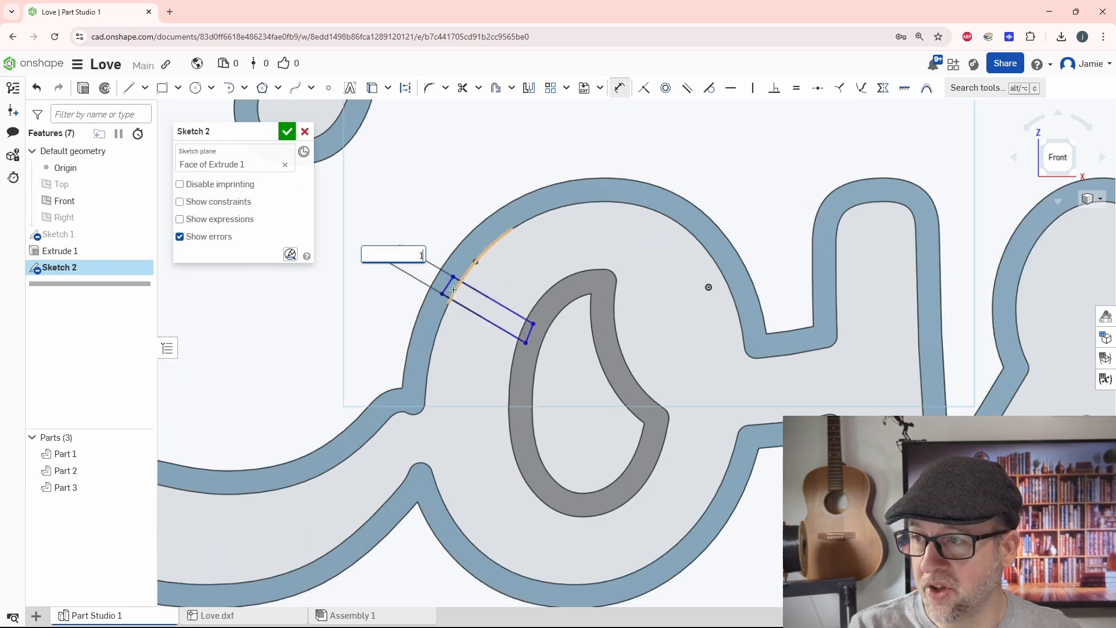
pyautogui.press('Return')
# Step: Try an angle dimension between the long sides of the e's bar and undo it
pyautogui.moveTo(762, 371); pyautogui.dragTo(469, 403, button='middle')
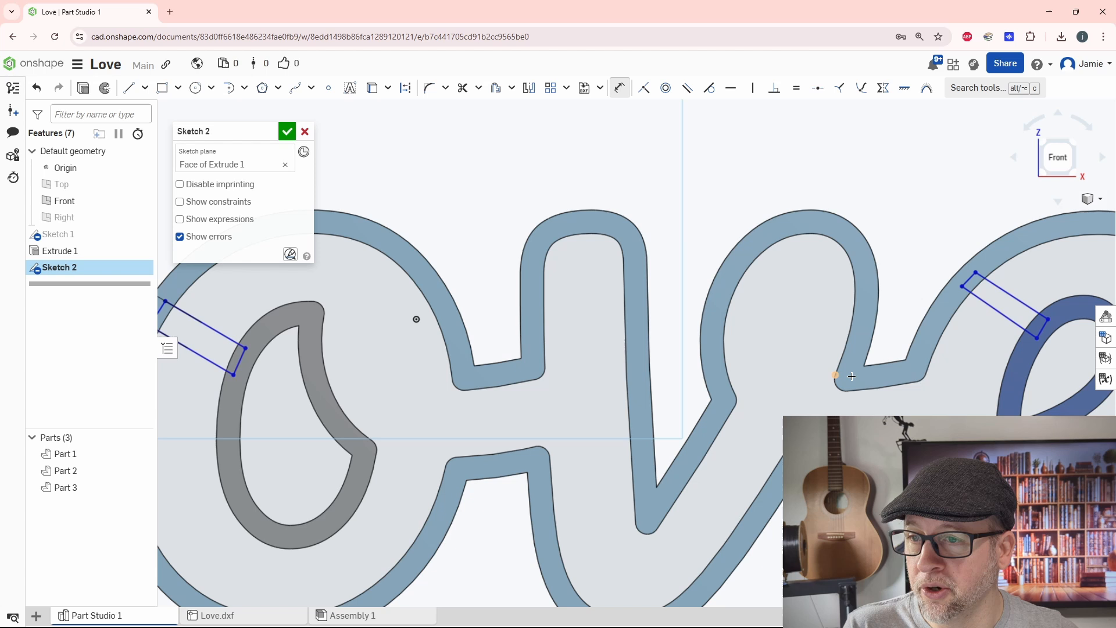
pyautogui.click(996, 290)
pyautogui.click(965, 288)
pyautogui.click(928, 238)
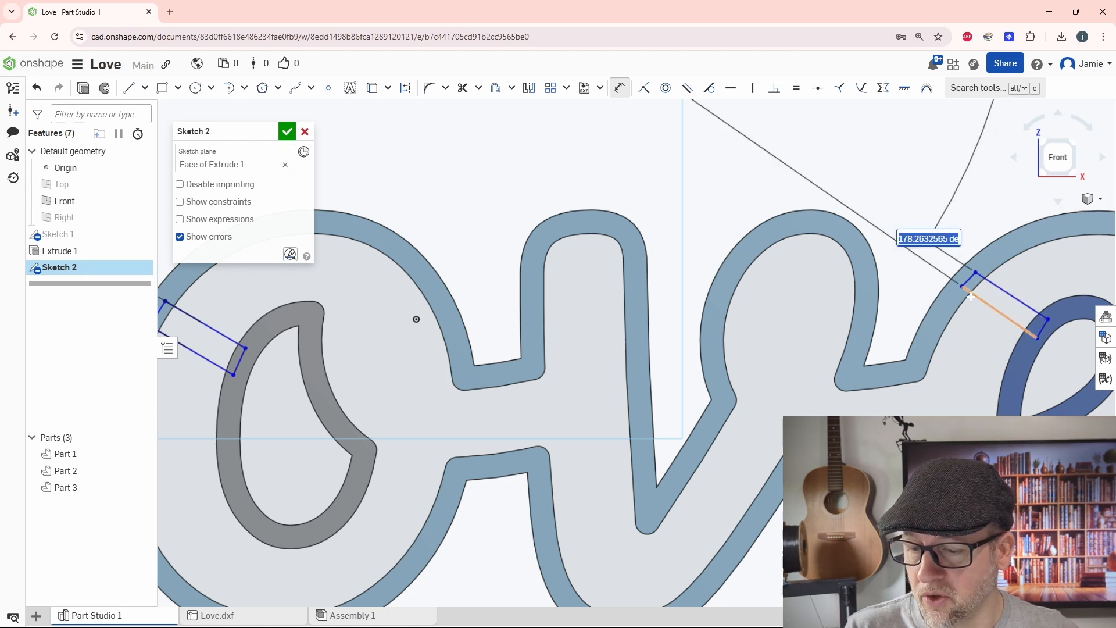
pyautogui.press('Return')
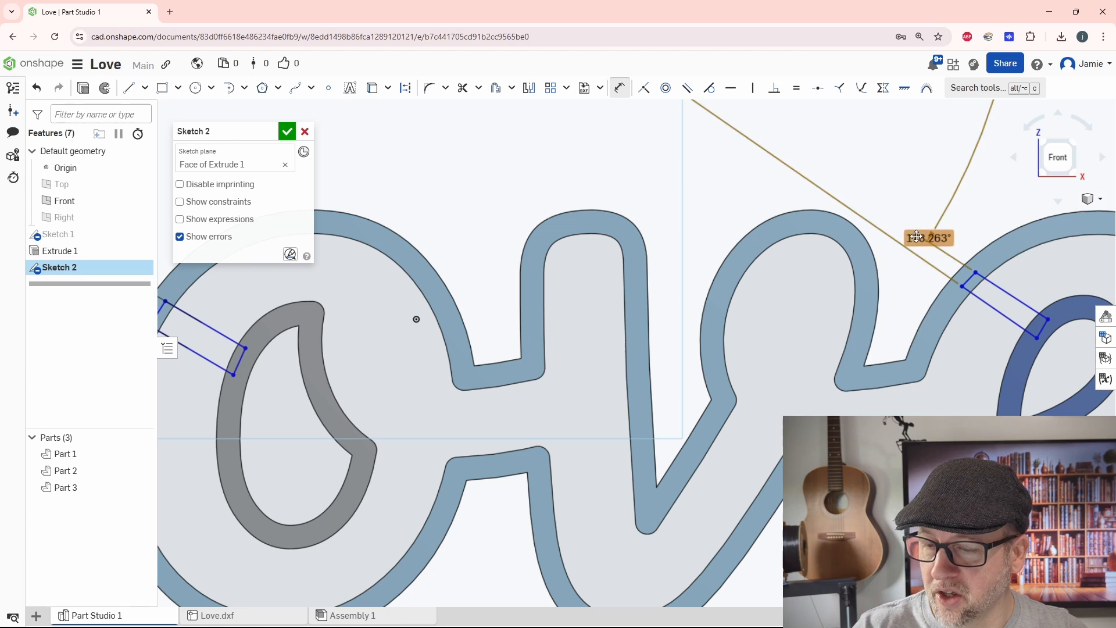
pyautogui.hotkey('ctrl', 'z')
# Step: Dimension the small angle between the long sides of the e's bar, placing it within the bar, and finish the sketch
pyautogui.moveTo(931, 278); pyautogui.dragTo(818, 291, button='middle')
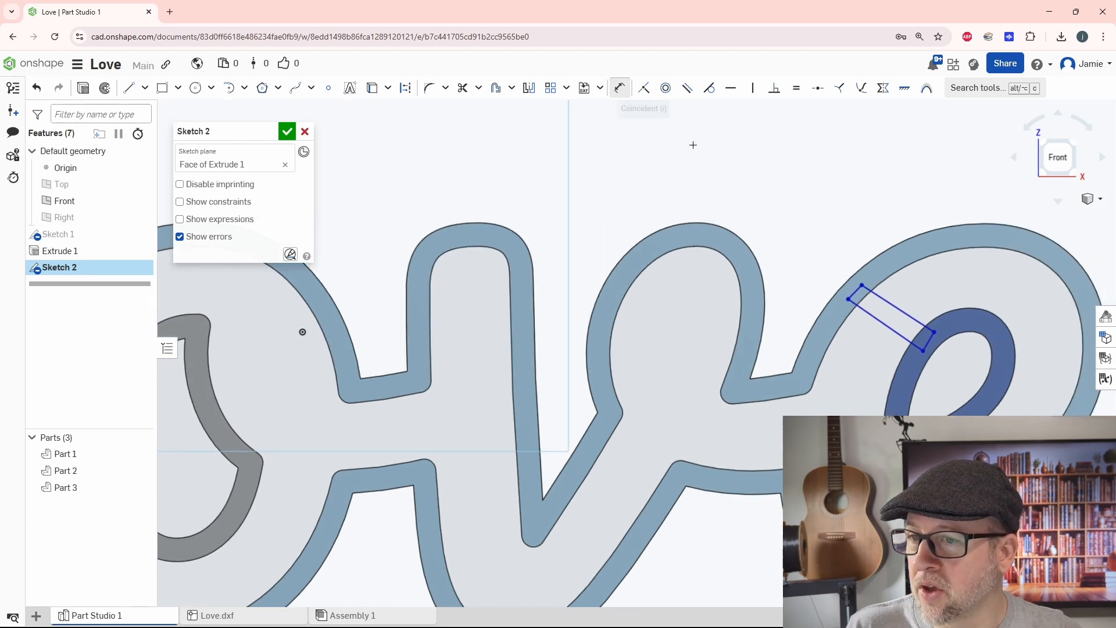
pyautogui.click(893, 306)
pyautogui.click(877, 318)
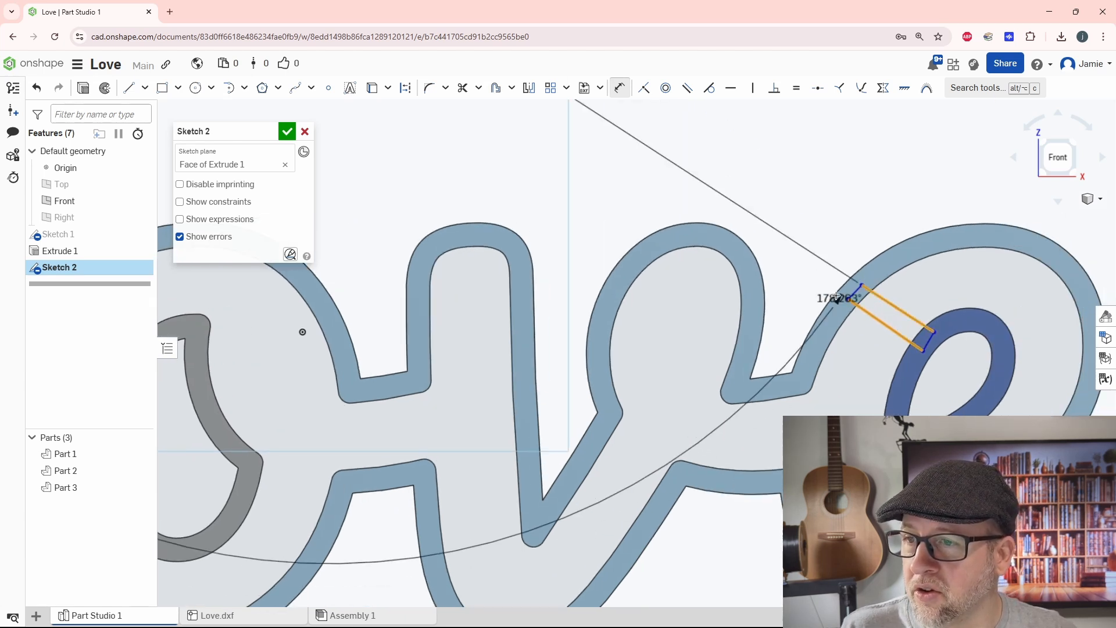
pyautogui.click(890, 314)
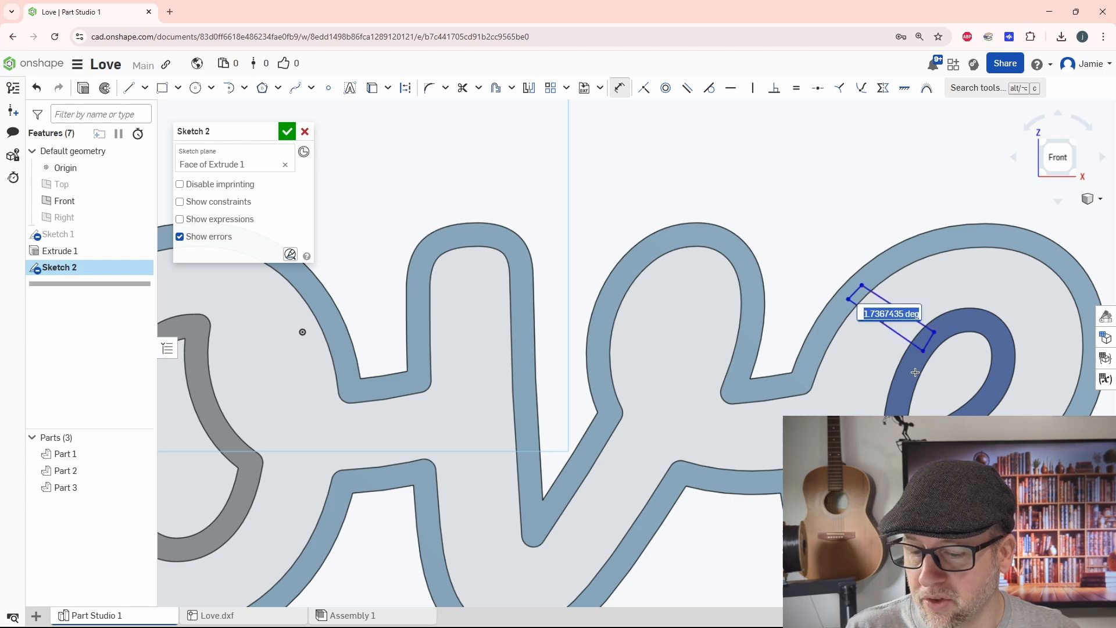
pyautogui.press('Return')
pyautogui.scroll(-5, 840, 385)
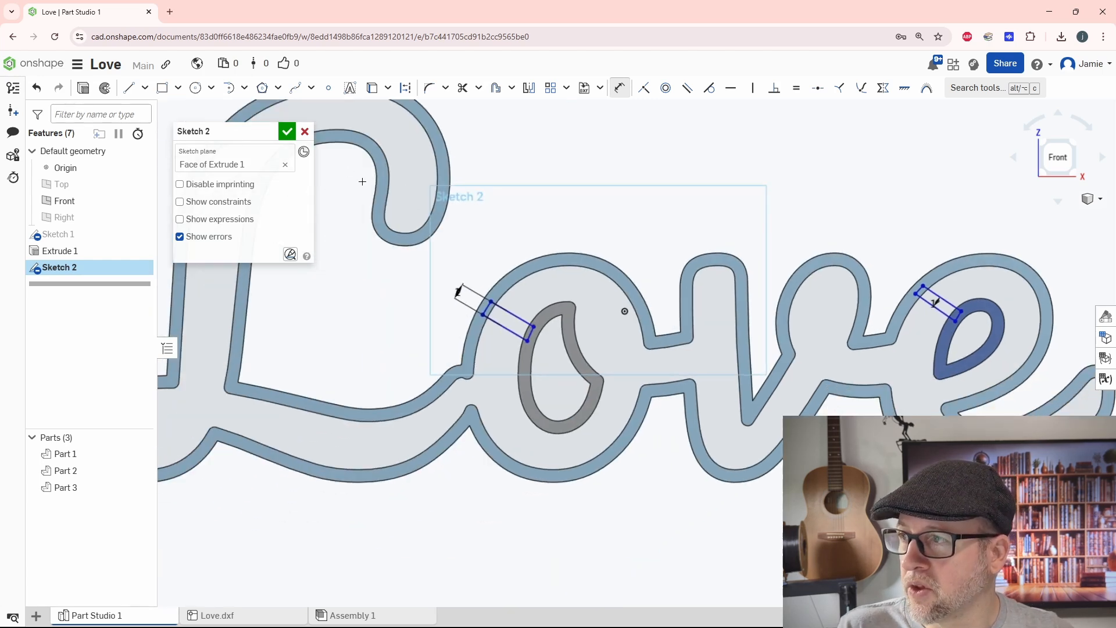
pyautogui.click(287, 132)
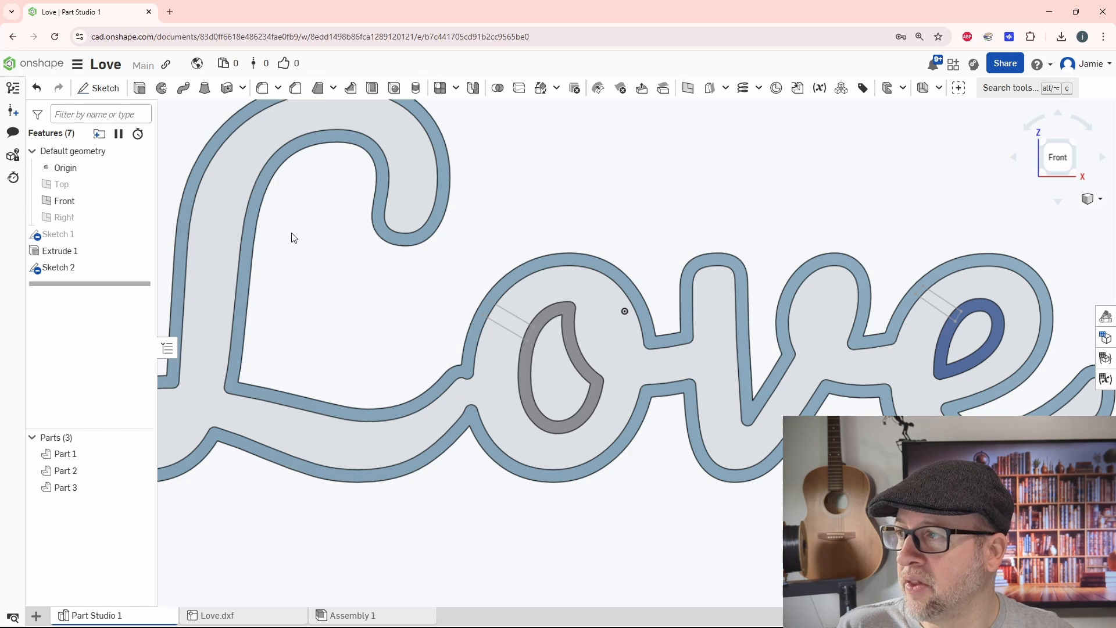
# Step: Extrude both bridge bar regions 10 mm in the reversed direction, back into the letters
pyautogui.click(140, 88)
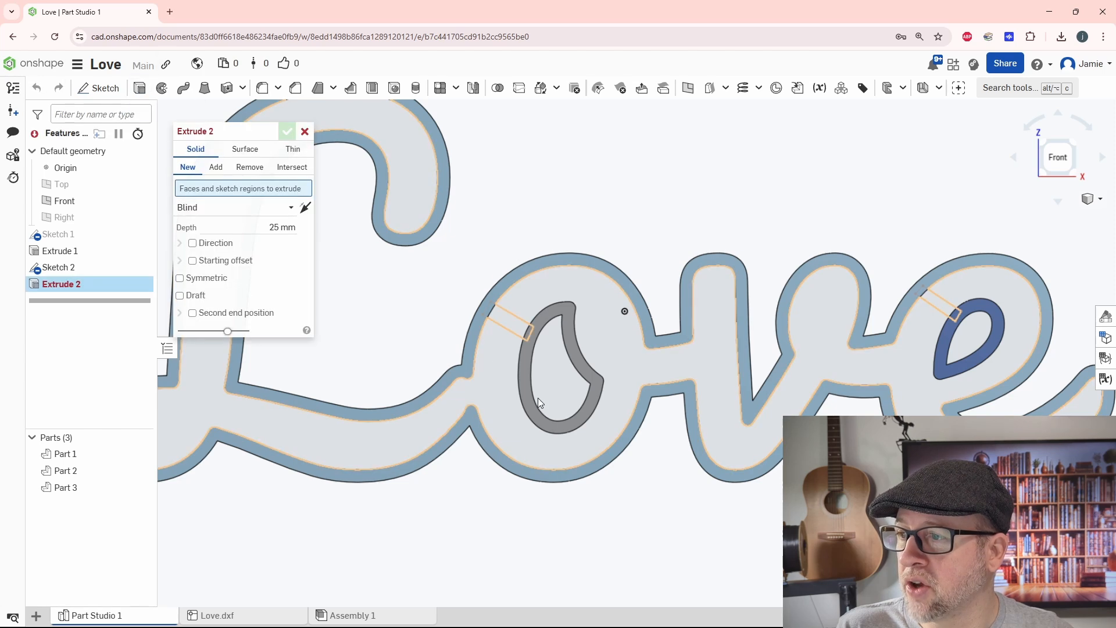
pyautogui.moveTo(538, 397)
pyautogui.mouseDown(button='right')
pyautogui.moveTo(525, 349)
pyautogui.moveTo(536, 361)
pyautogui.mouseUp(button='right')
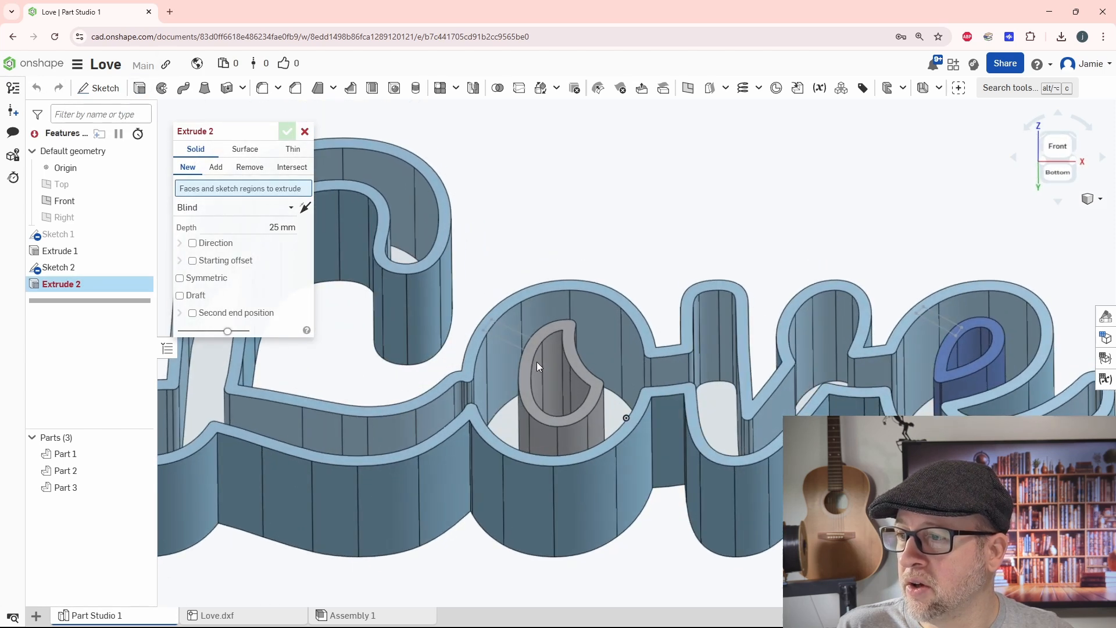
pyautogui.click(514, 336)
pyautogui.click(941, 322)
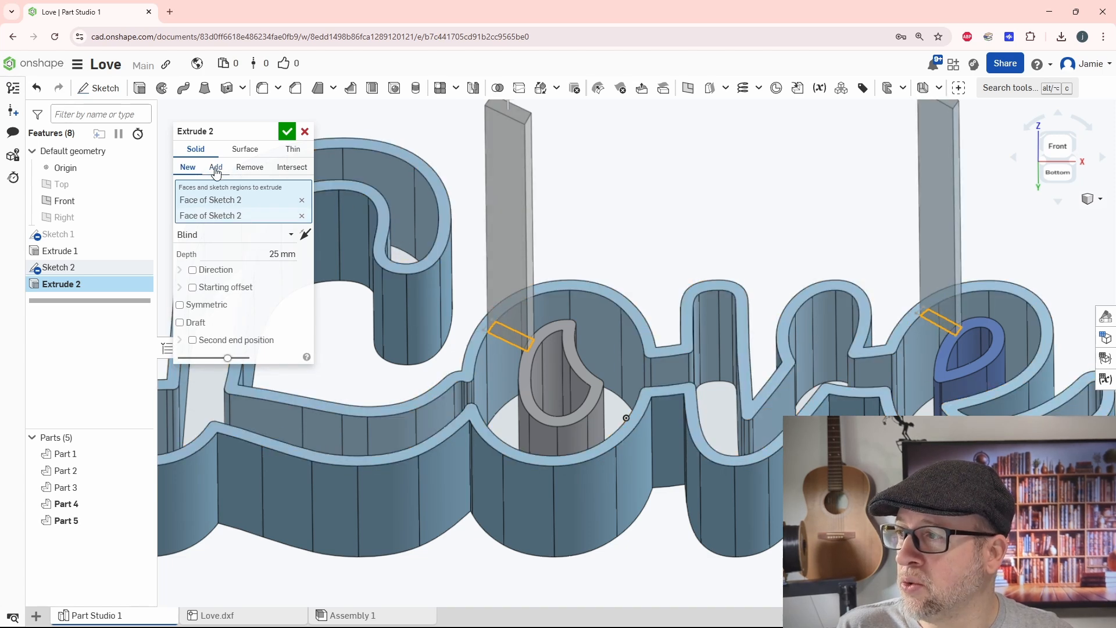
pyautogui.click(305, 234)
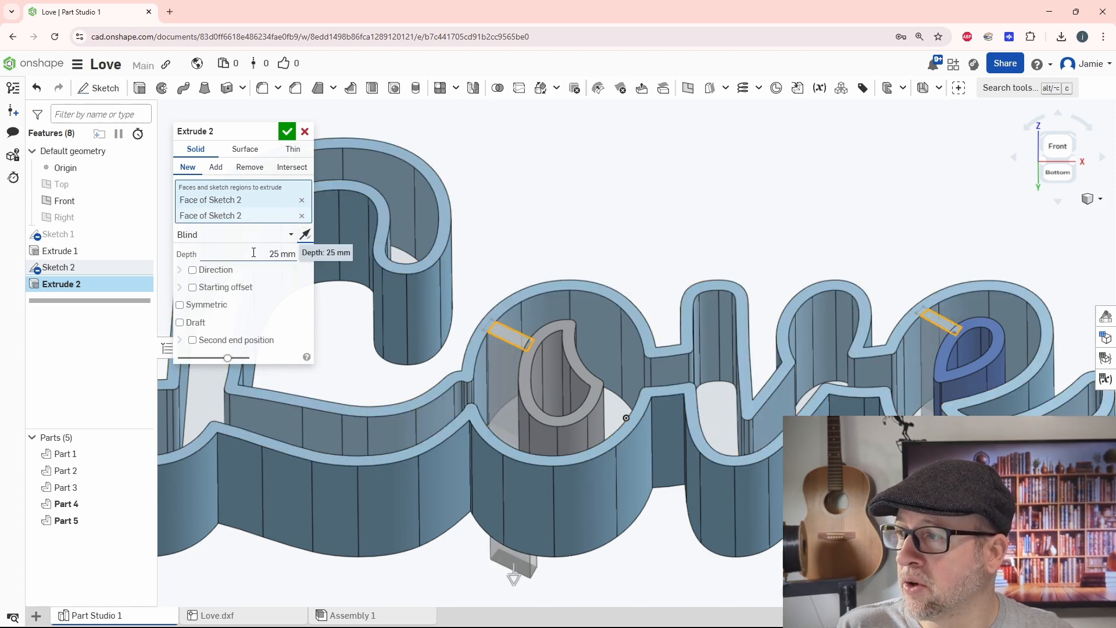
pyautogui.click(258, 256)
pyautogui.write('10')
pyautogui.press('Return')
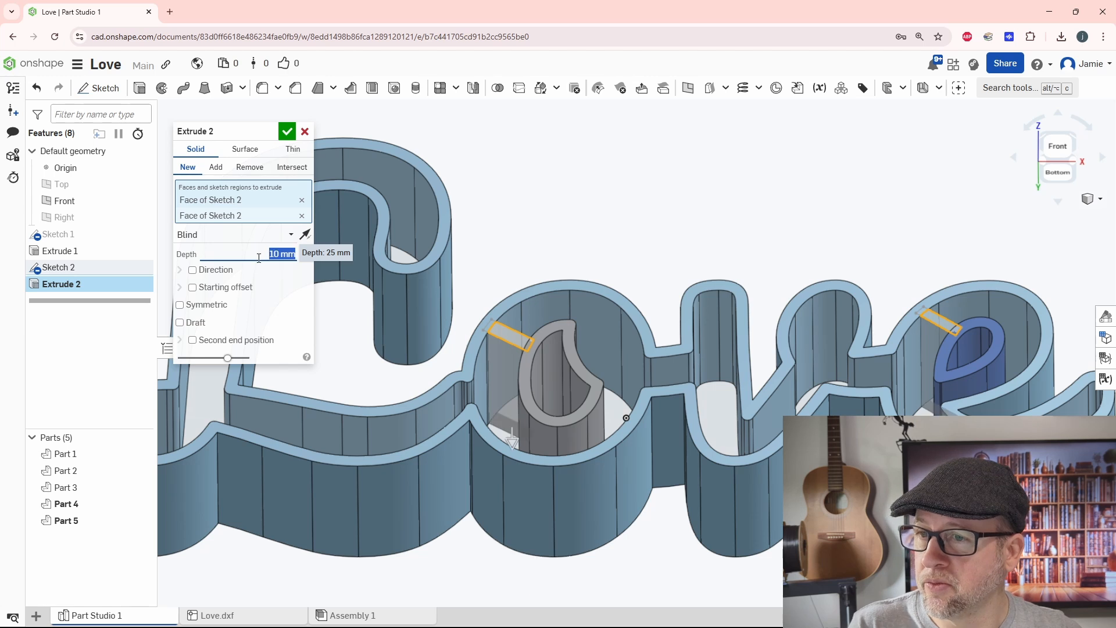
# Step: Make the bridge extrusion an Add operation merged with the outer Love outline part, and accept it
pyautogui.click(218, 169)
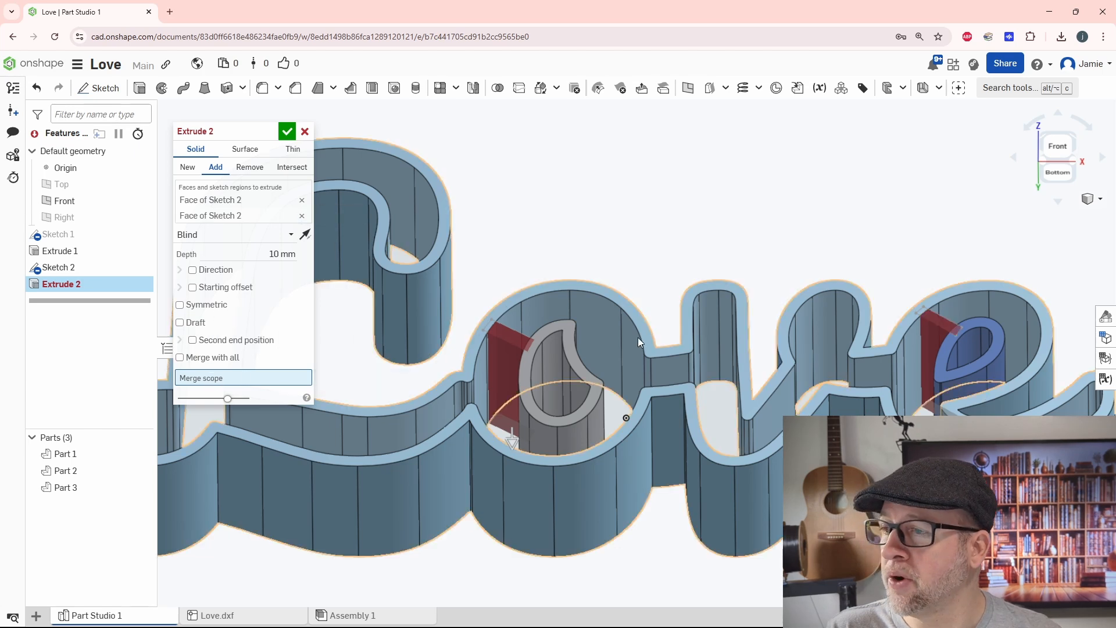
pyautogui.click(584, 305)
pyautogui.click(287, 133)
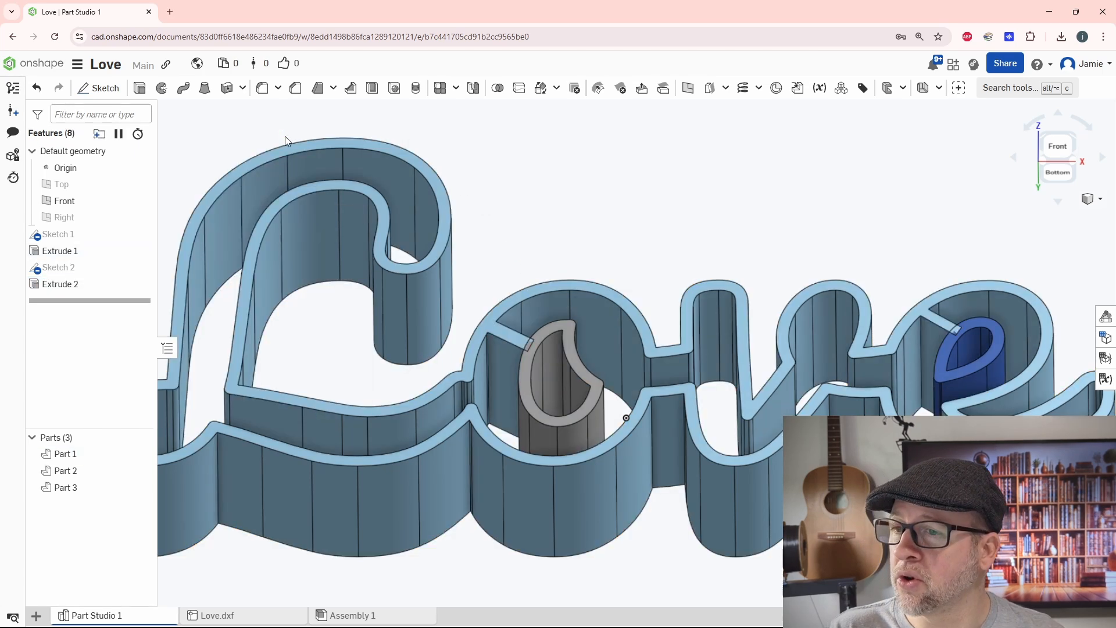
# Step: Inspect how the bridge bars meet the inner o and e rings and which parts are still separate
pyautogui.moveTo(700, 405)
pyautogui.mouseDown(button='right')
pyautogui.moveTo(731, 425)
pyautogui.moveTo(685, 418)
pyautogui.mouseUp(button='right')
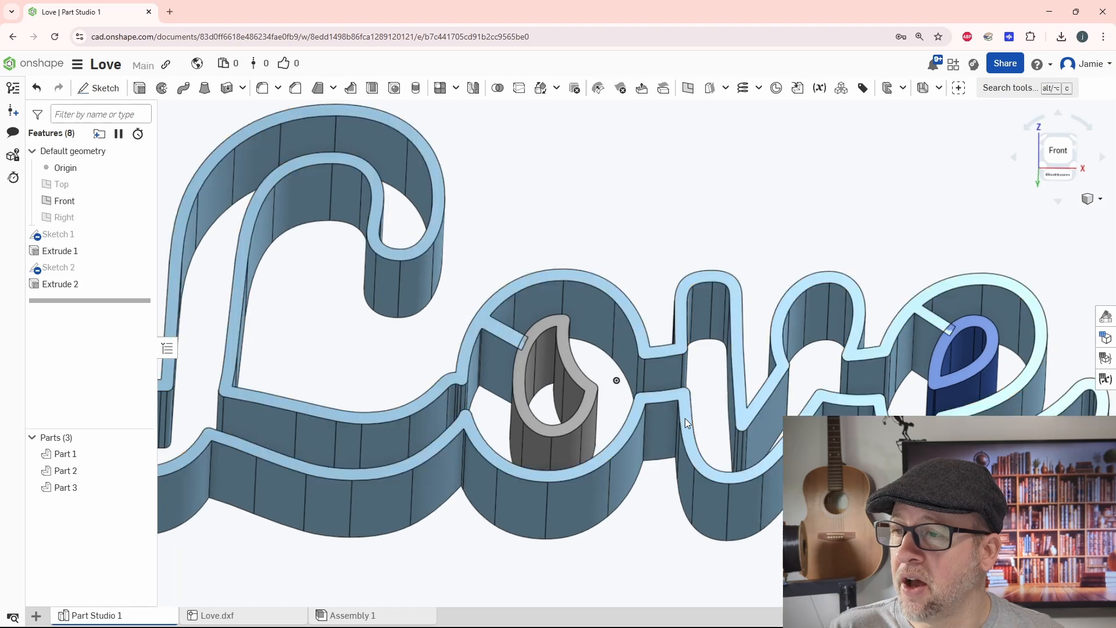
pyautogui.scroll(-2, 674, 428)
pyautogui.moveTo(671, 433); pyautogui.dragTo(649, 375, button='middle')
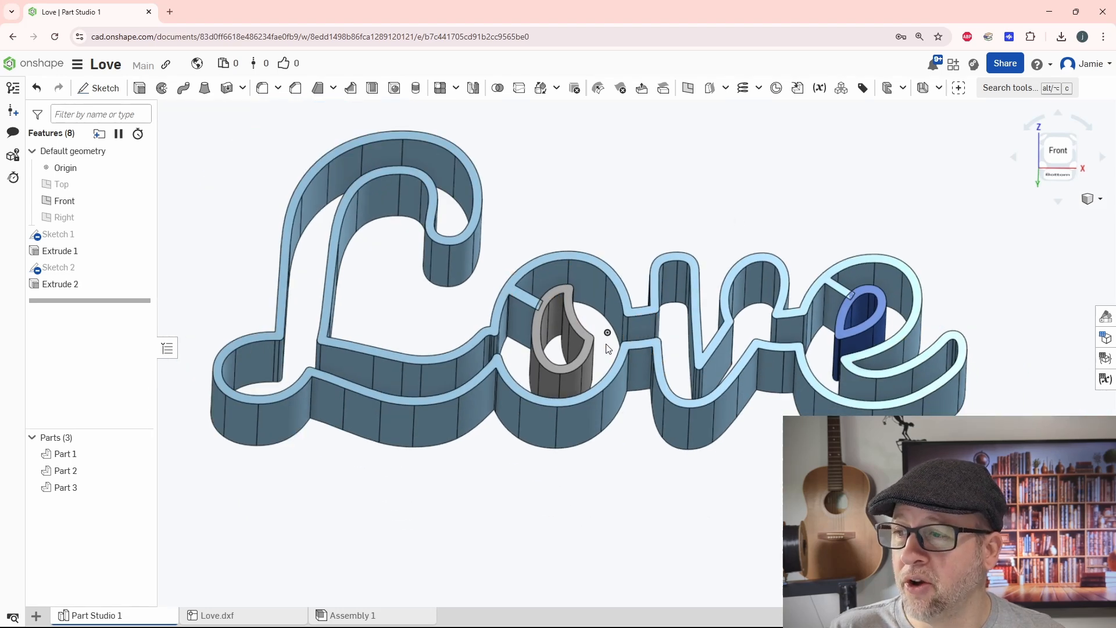
pyautogui.moveTo(607, 347); pyautogui.dragTo(613, 361, button='right')
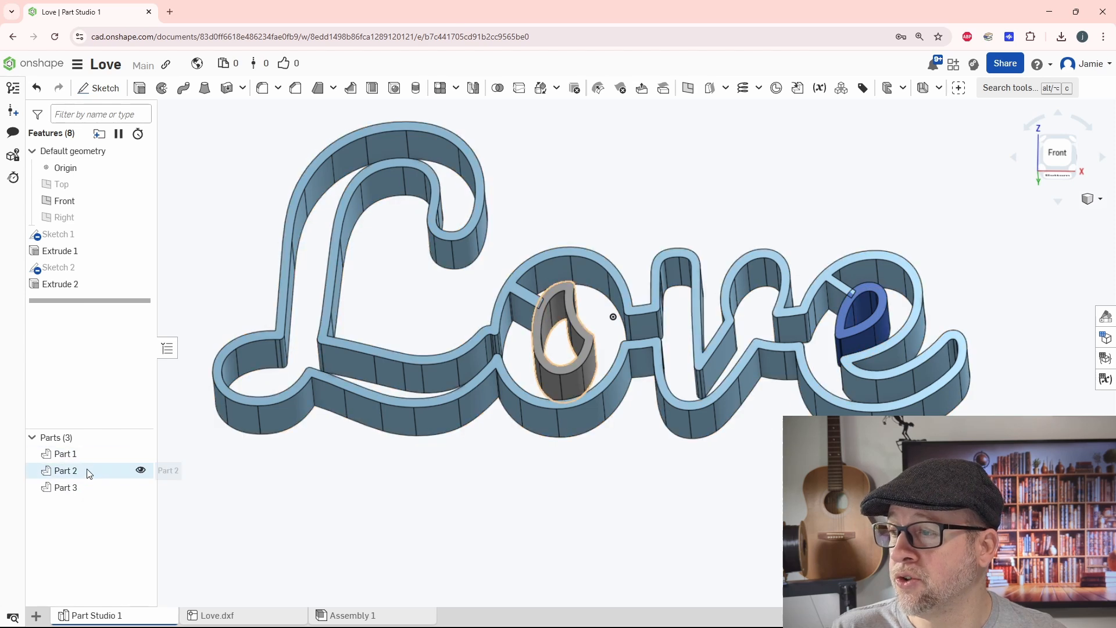
pyautogui.click(528, 247)
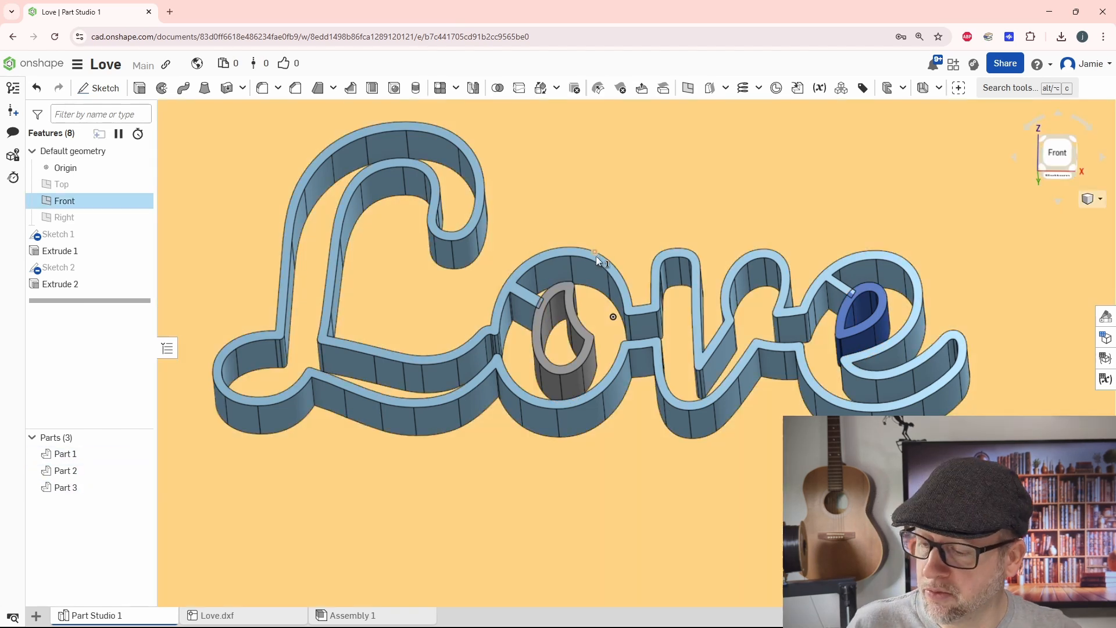
pyautogui.press('Escape')
pyautogui.scroll(-3, 599, 232)
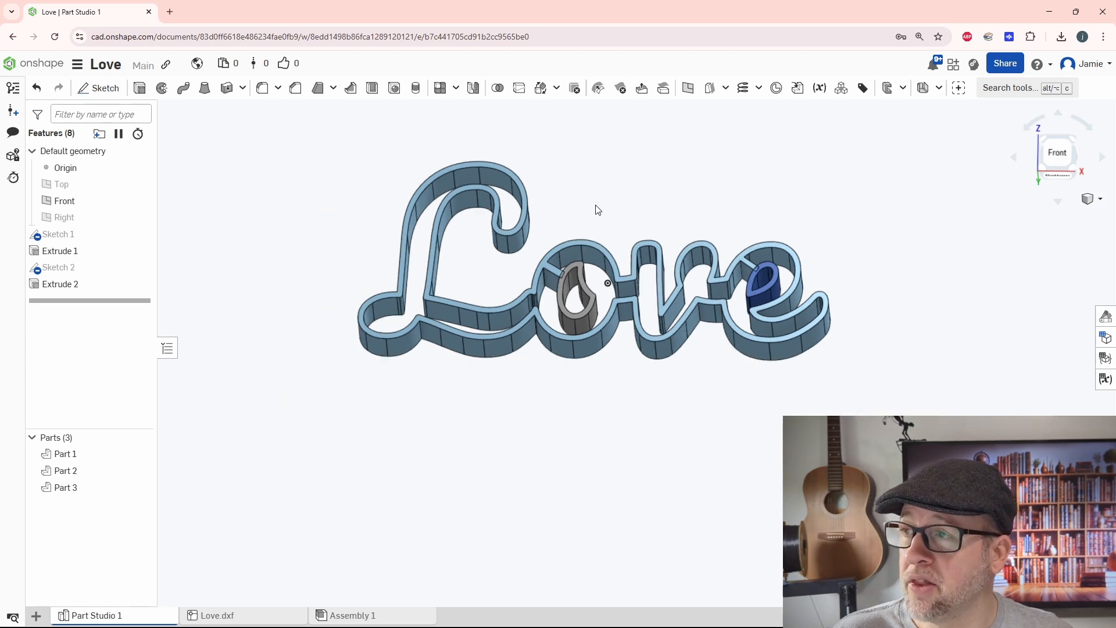
# Step: Union the Love outline with the inner o and e rings into a single part using a Boolean
pyautogui.click(498, 87)
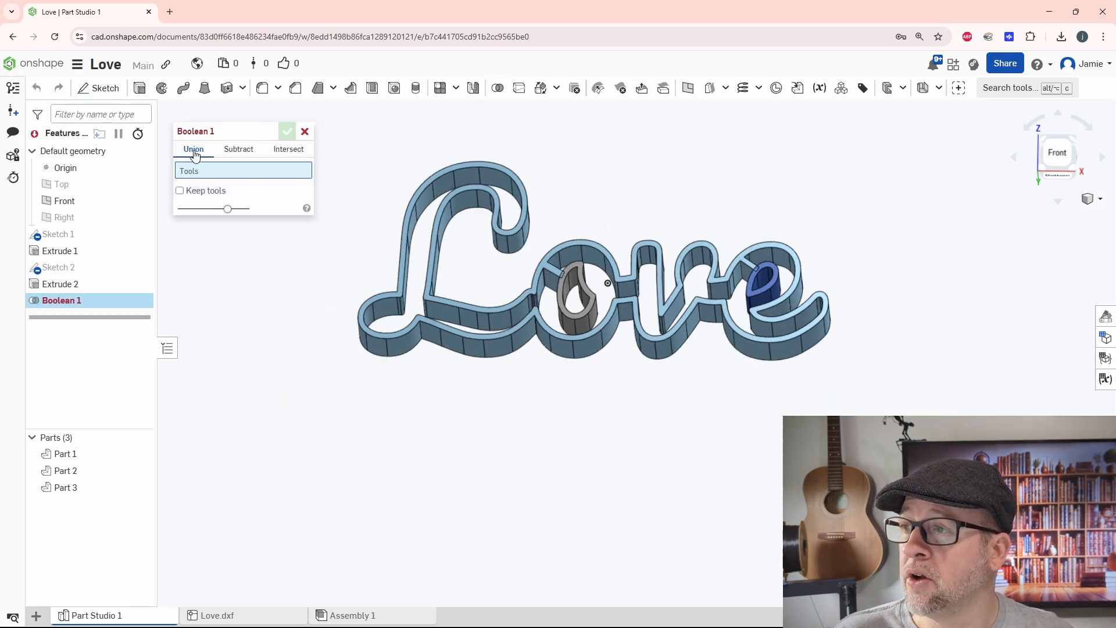
pyautogui.click(447, 210)
pyautogui.scroll(4, 555, 293)
pyautogui.click(569, 293)
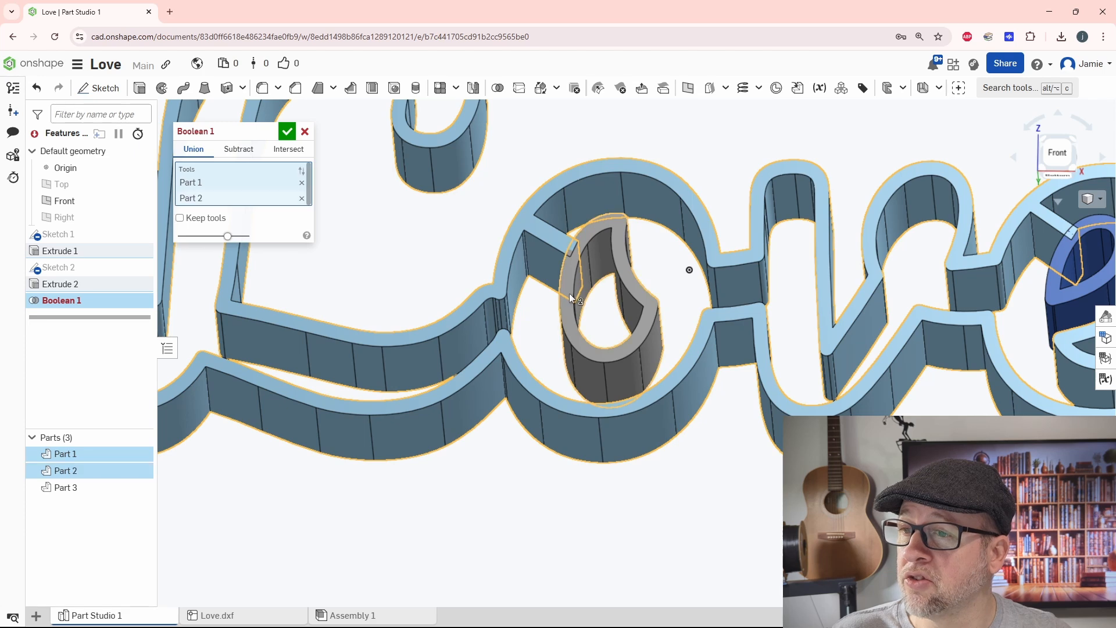
pyautogui.click(1054, 290)
pyautogui.scroll(-2, 928, 299)
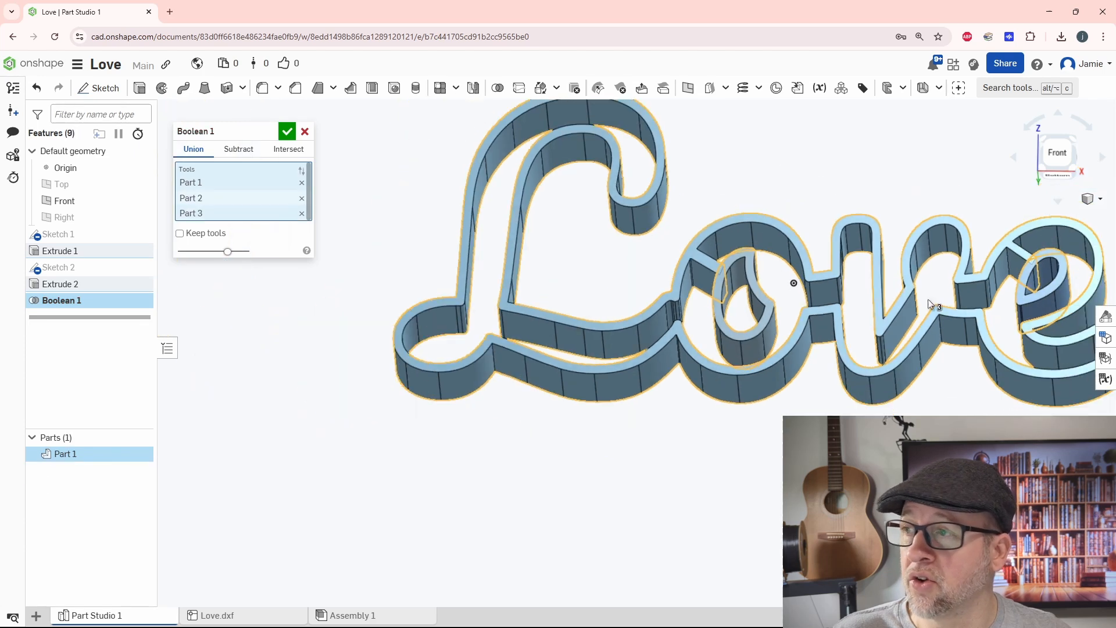
pyautogui.click(287, 132)
pyautogui.scroll(-3, 580, 400)
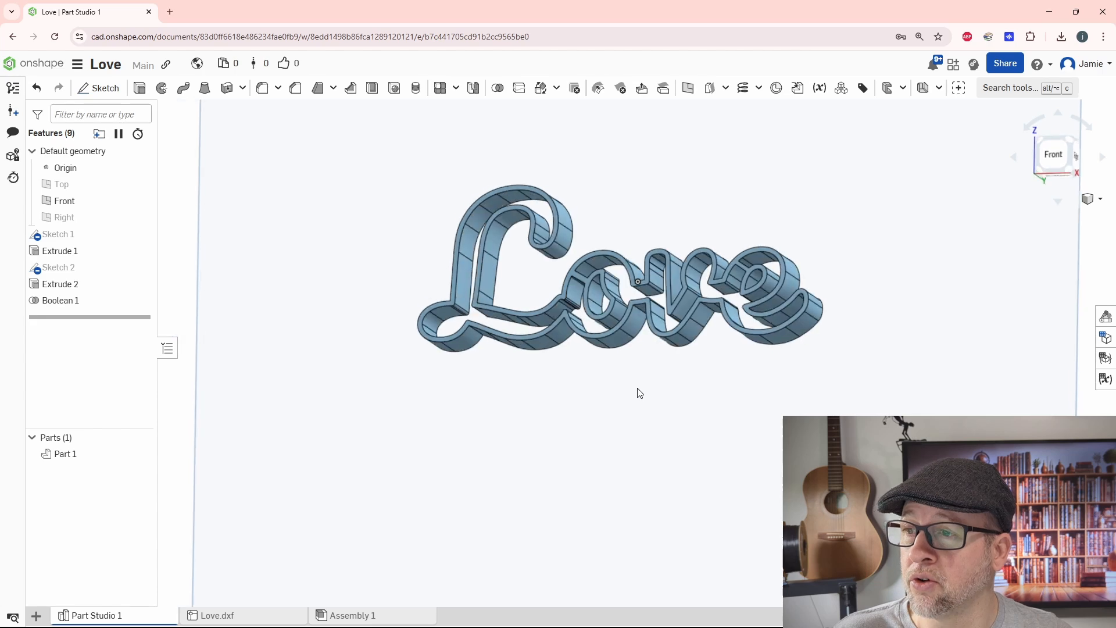
# Step: Export the combined part as a fine-resolution binary STL in millimetres with the file name Love
pyautogui.moveTo(640, 393); pyautogui.dragTo(672, 376, button='right')
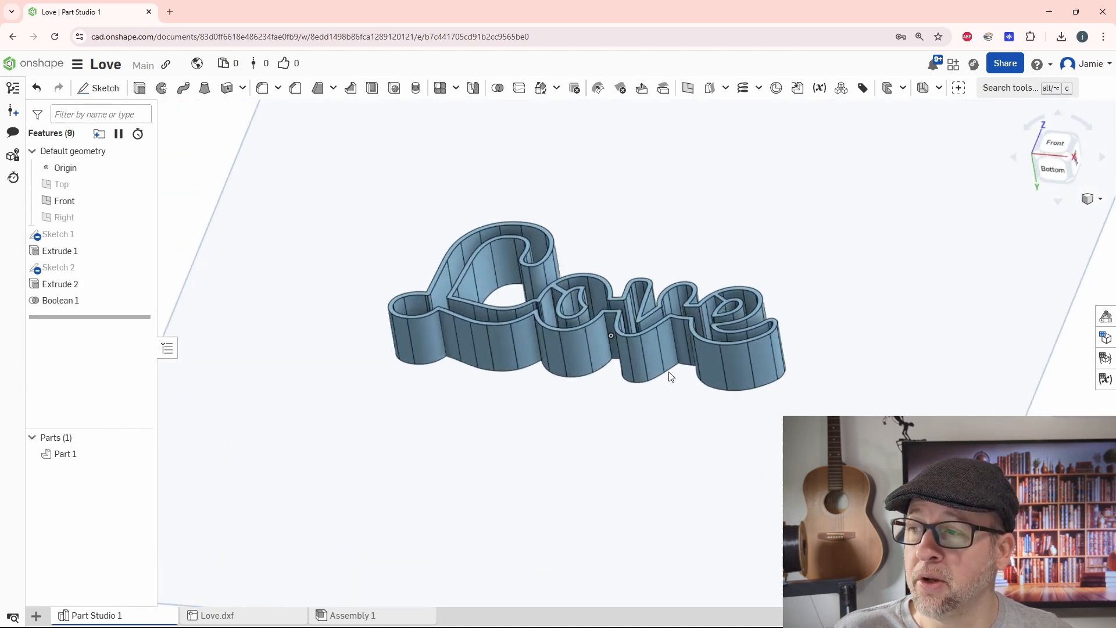
pyautogui.click(65, 454)
pyautogui.rightClick(64, 458)
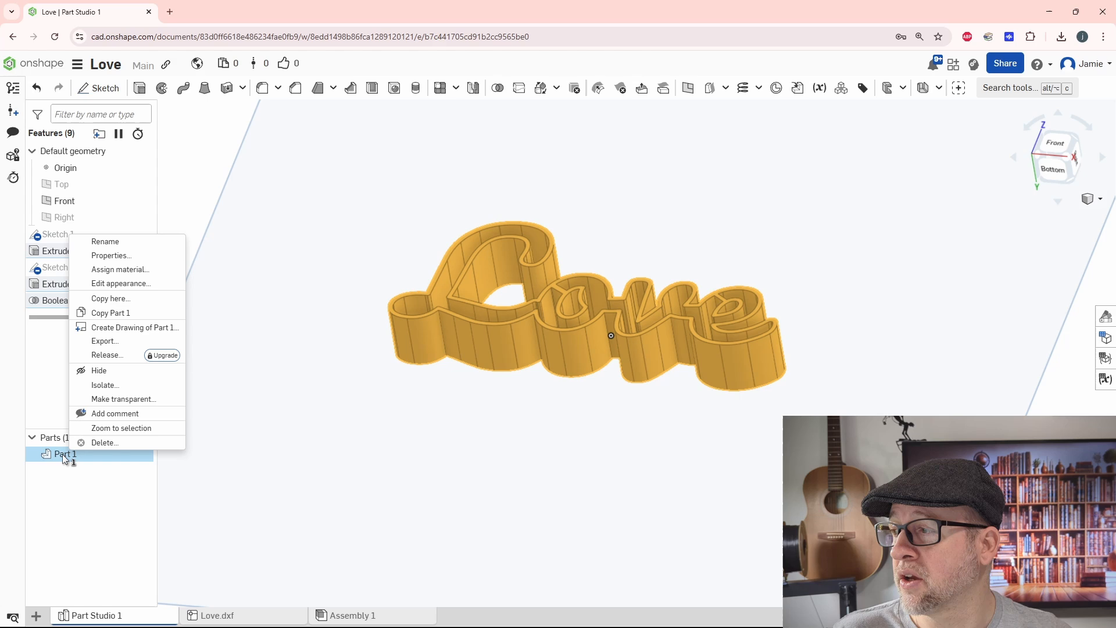
pyautogui.click(115, 347)
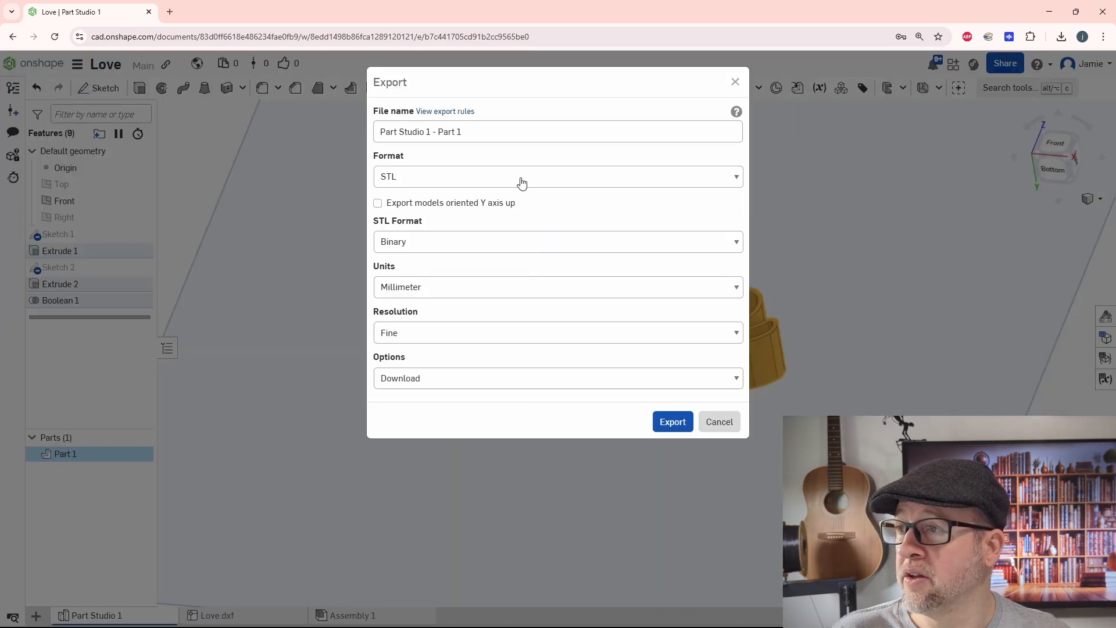
pyautogui.moveTo(476, 134); pyautogui.dragTo(361, 143)
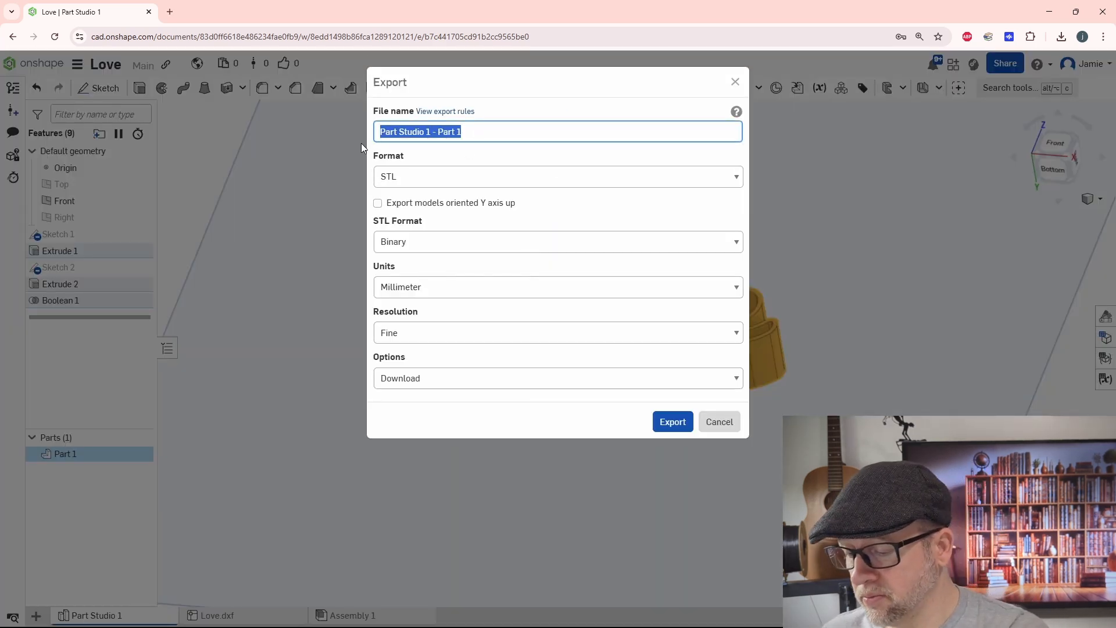
pyautogui.write('Love')
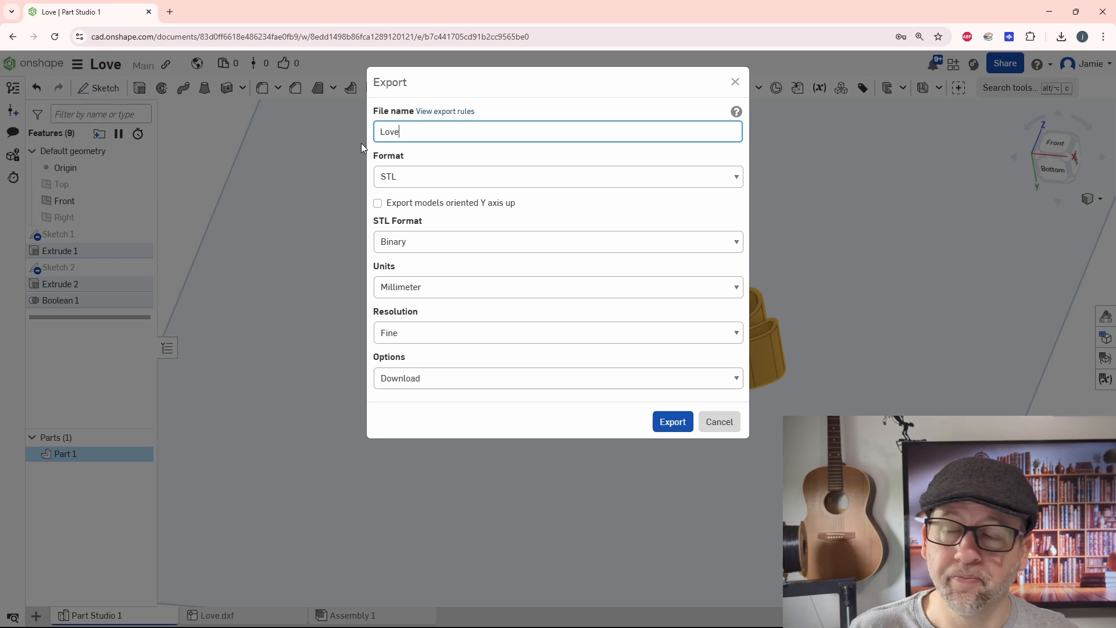
pyautogui.press('Return')
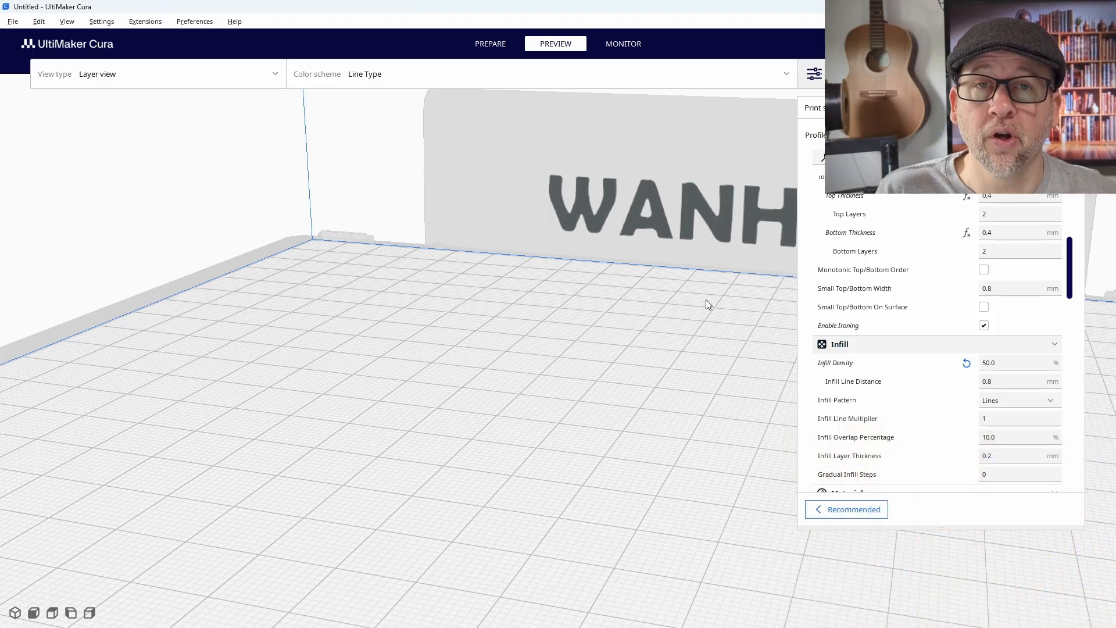
# Step: Switch to UltiMaker Cura and open the Love STL from the Downloads folder
pyautogui.click(12, 21)
pyautogui.click(17, 55)
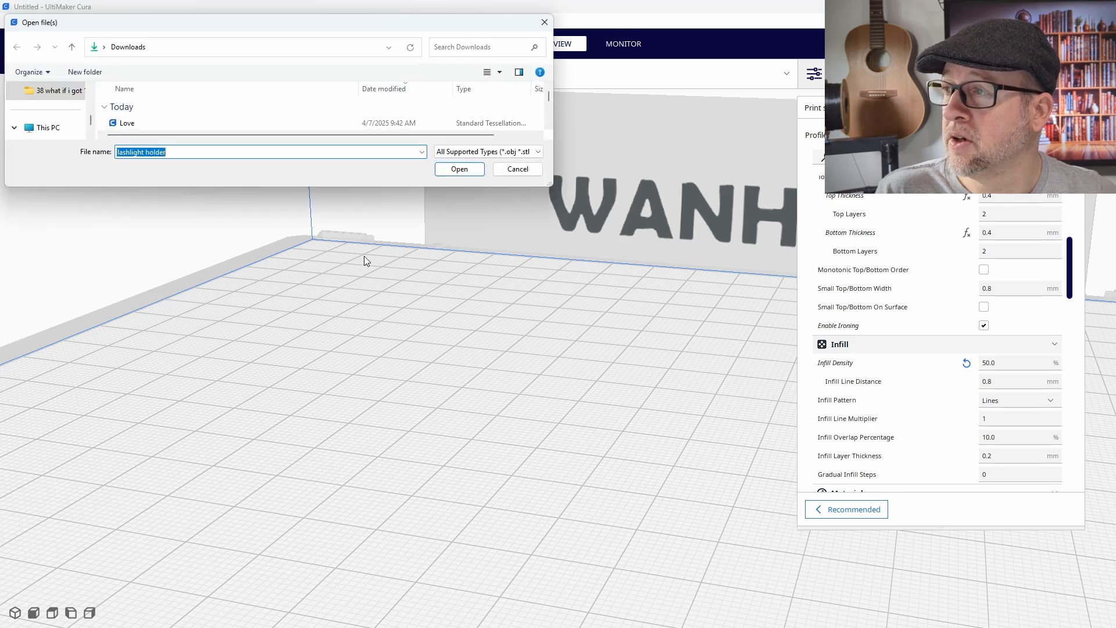
pyautogui.click(174, 122)
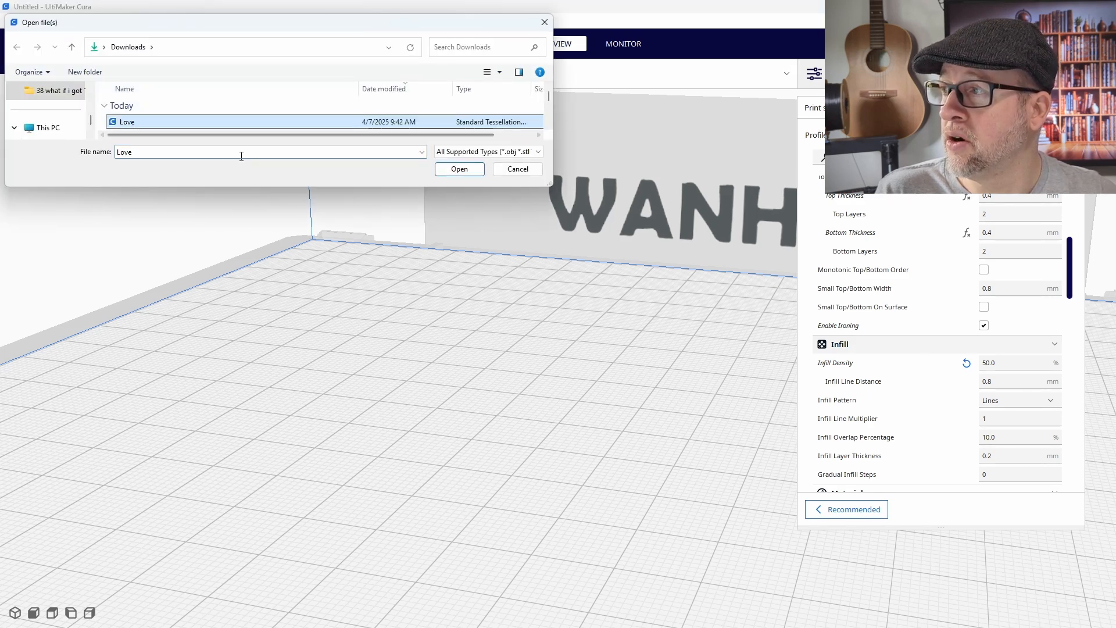
pyautogui.click(460, 168)
pyautogui.scroll(-3, 536, 434)
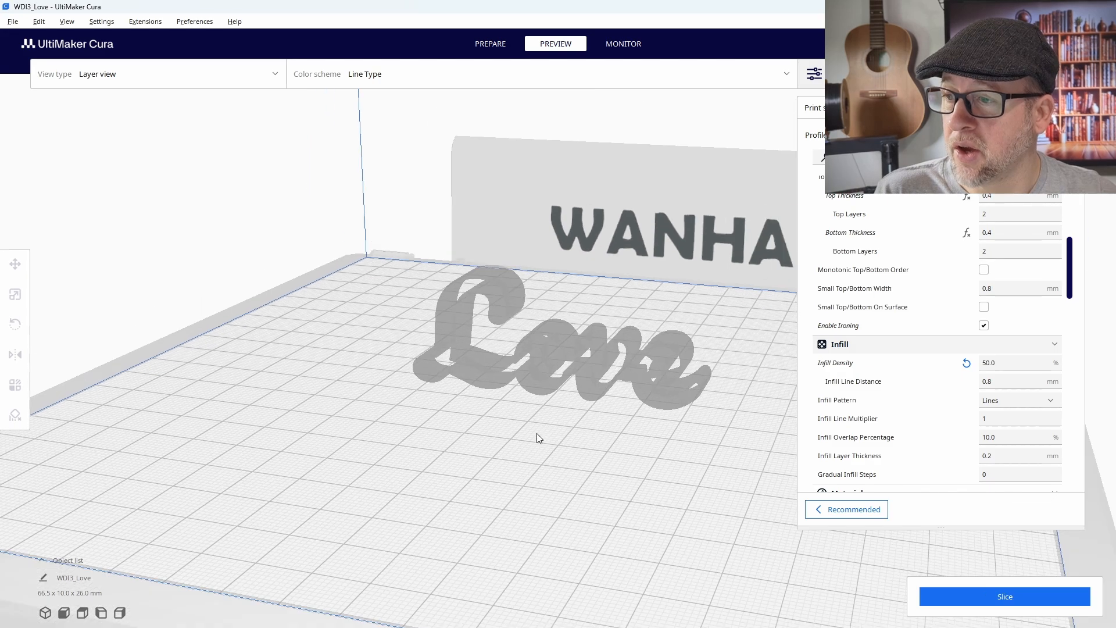
# Step: Rotate the Love model -90° so the letters lie flat on the build plate, and slice it
pyautogui.moveTo(619, 437); pyautogui.dragTo(659, 253, button='right')
pyautogui.click(591, 361)
pyautogui.moveTo(655, 246); pyautogui.dragTo(773, 388)
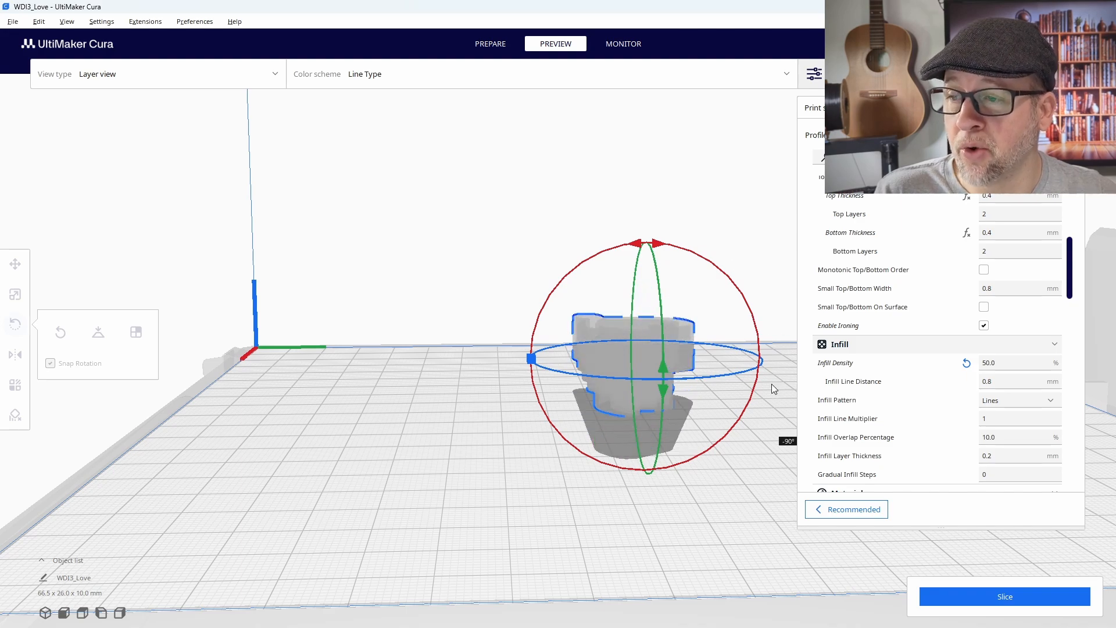
pyautogui.moveTo(773, 389); pyautogui.dragTo(766, 382)
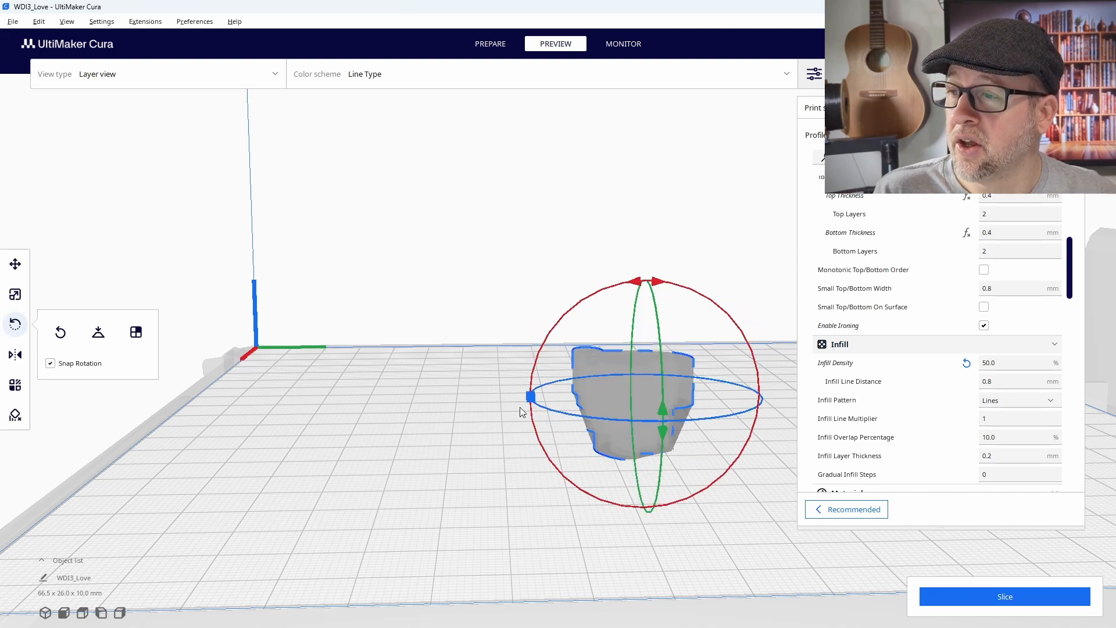
pyautogui.moveTo(524, 413); pyautogui.dragTo(671, 423, button='right')
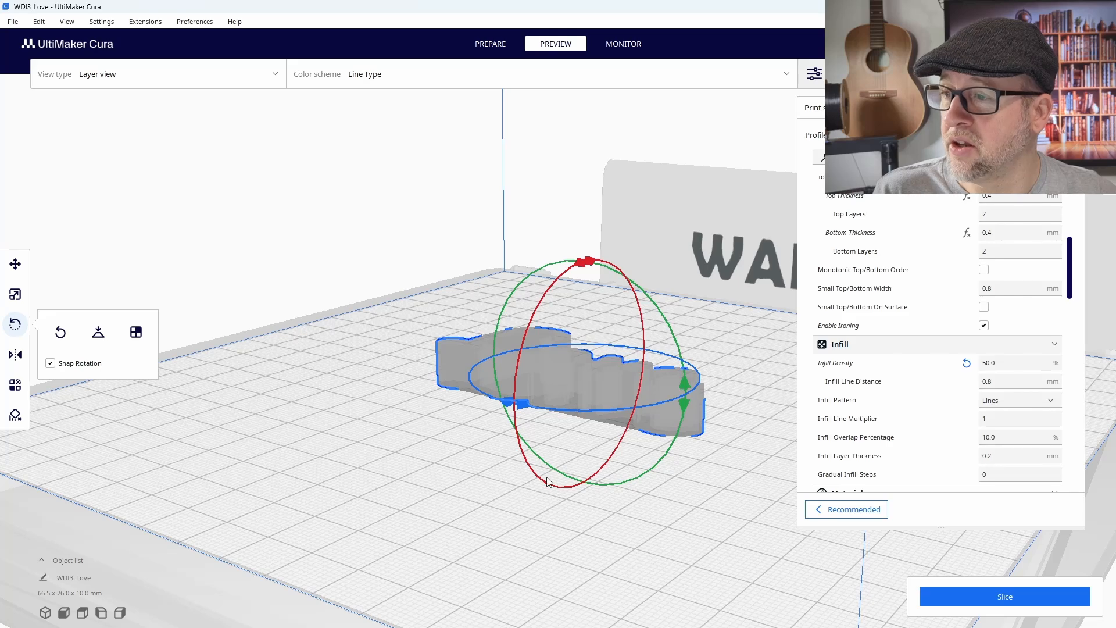
pyautogui.moveTo(547, 482); pyautogui.dragTo(662, 523, button='right')
pyautogui.moveTo(668, 464); pyautogui.dragTo(674, 509, button='right')
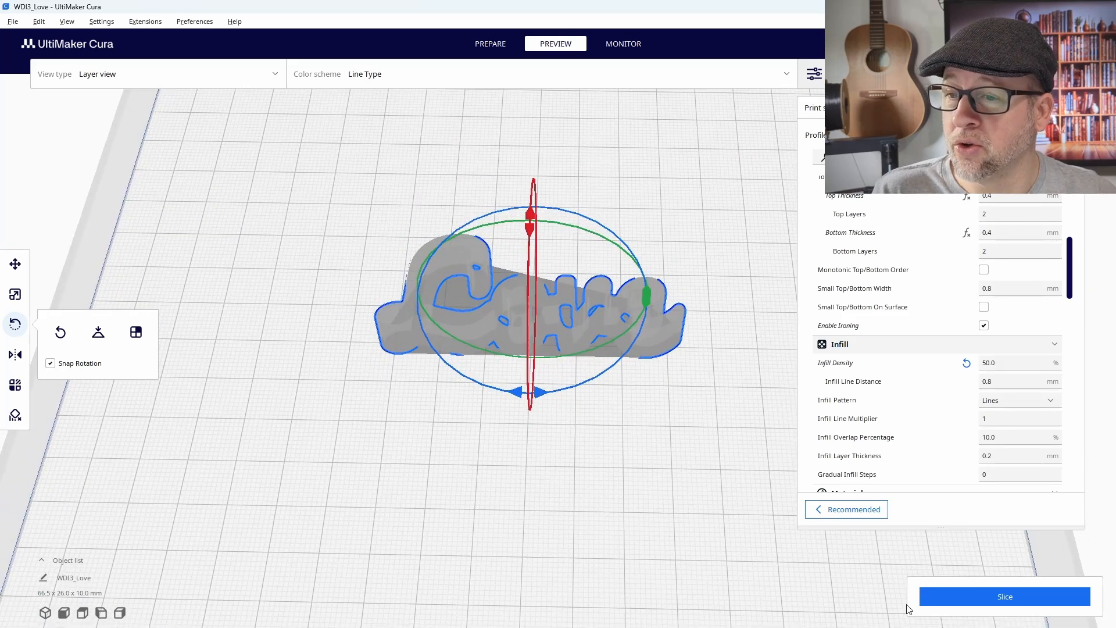
pyautogui.click(994, 601)
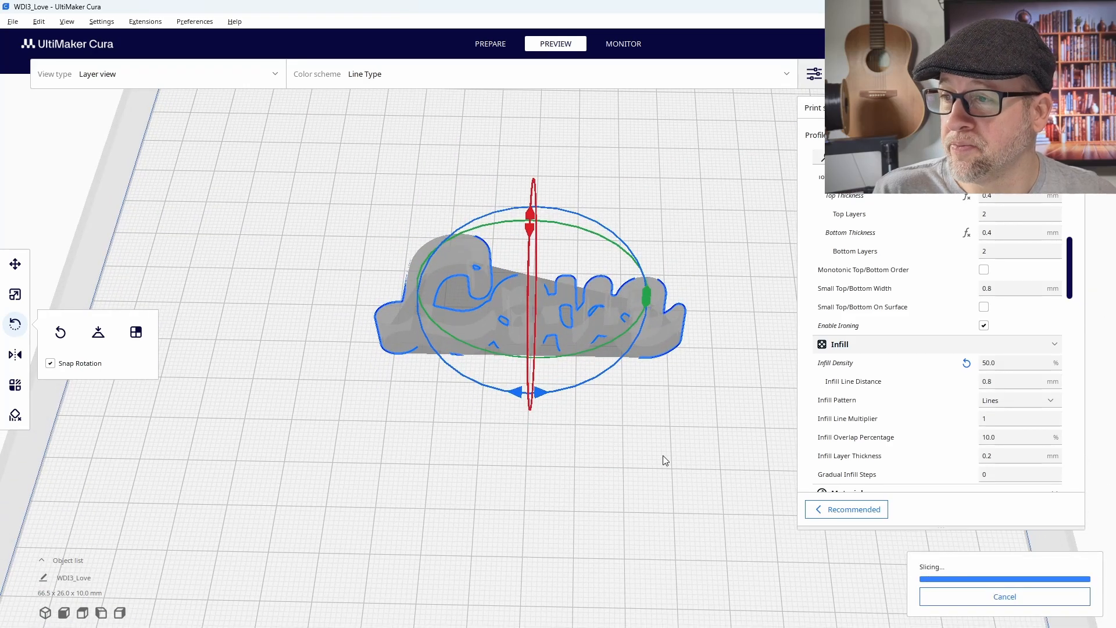
# Step: Examine the sliced layer preview of the Love letters, checking the walls, the bridge bars and the open back
pyautogui.moveTo(684, 415); pyautogui.dragTo(797, 517, button='right')
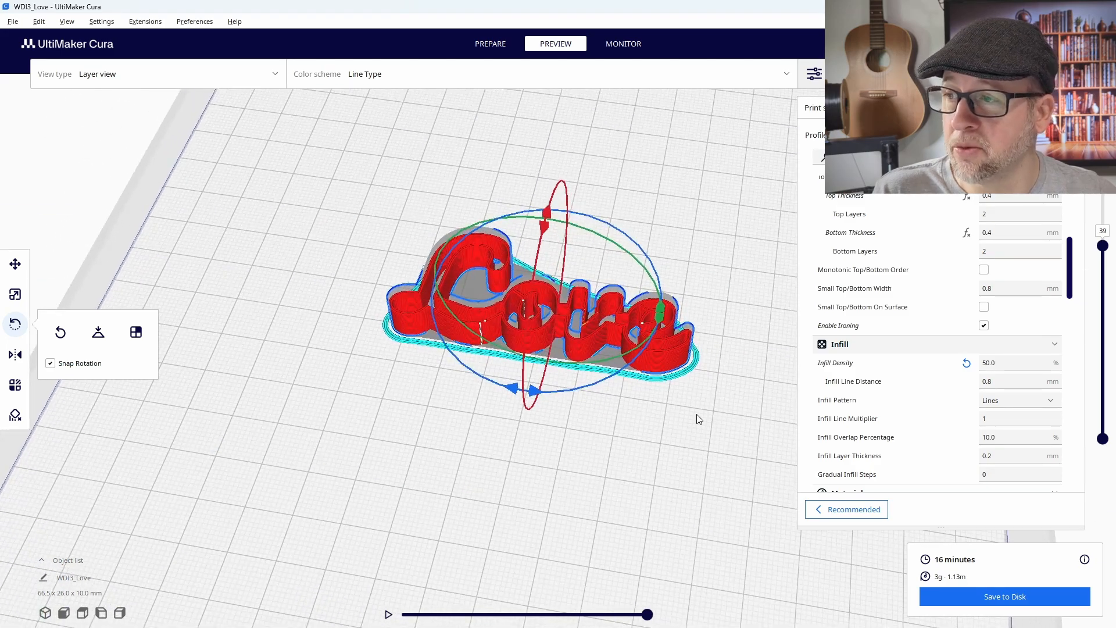
pyautogui.scroll(3, 462, 321)
pyautogui.moveTo(743, 436); pyautogui.dragTo(683, 446, button='right')
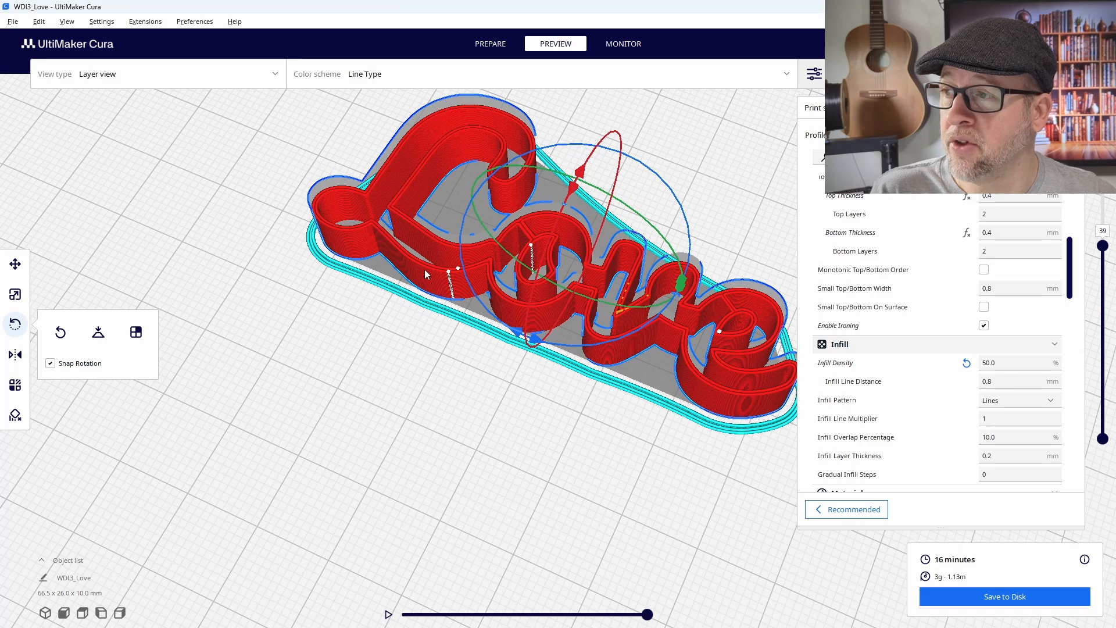
pyautogui.scroll(2, 483, 325)
pyautogui.moveTo(488, 340); pyautogui.dragTo(404, 248, button='right')
pyautogui.scroll(-2, 382, 305)
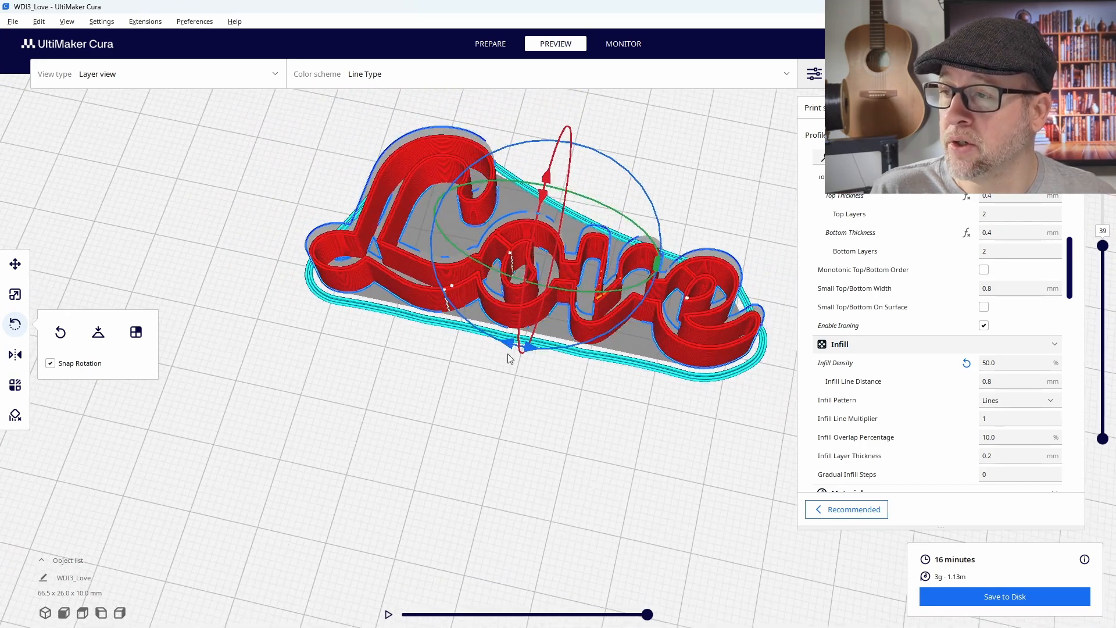
pyautogui.moveTo(551, 364); pyautogui.dragTo(353, 203, button='right')
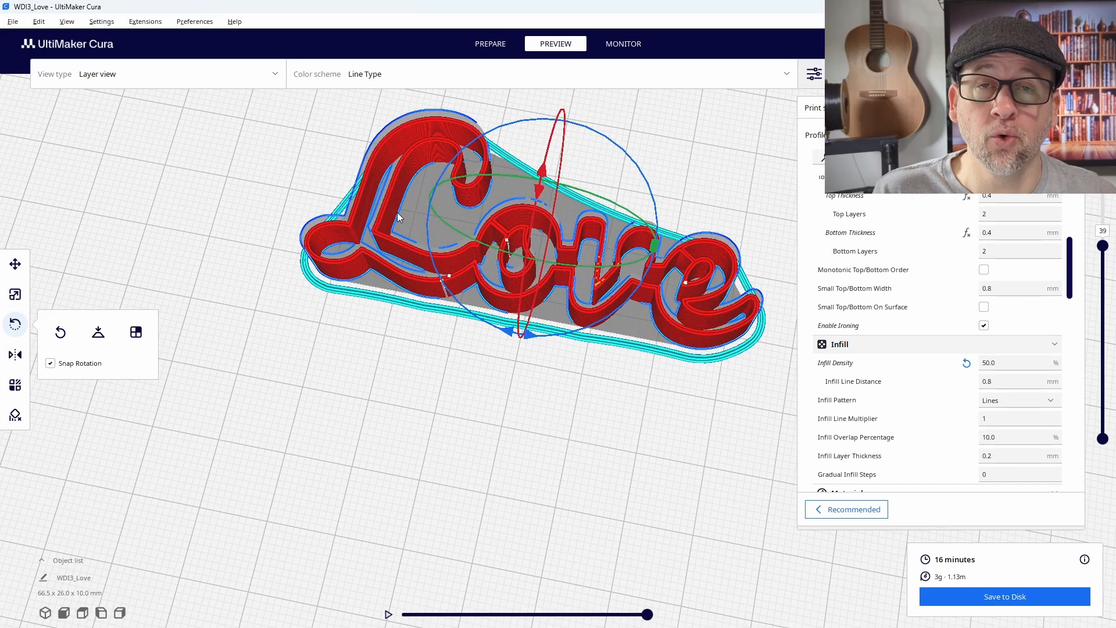
pyautogui.moveTo(623, 371)
pyautogui.mouseDown(button='right')
pyautogui.moveTo(600, 340)
pyautogui.moveTo(629, 355)
pyautogui.mouseUp(button='right')
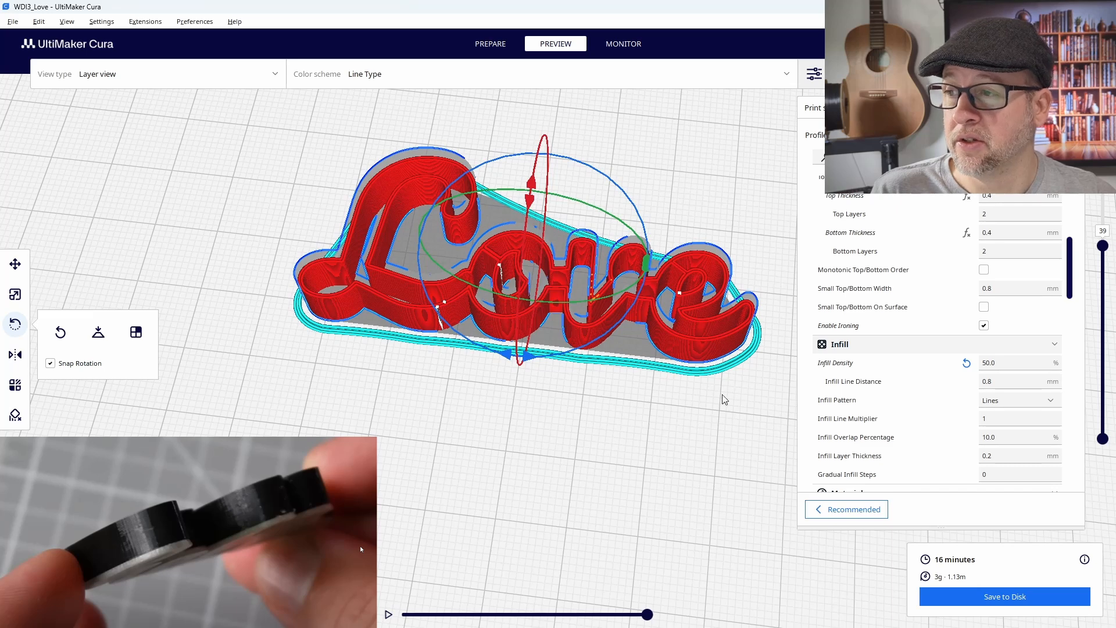
pyautogui.moveTo(702, 402); pyautogui.dragTo(675, 346, button='right')
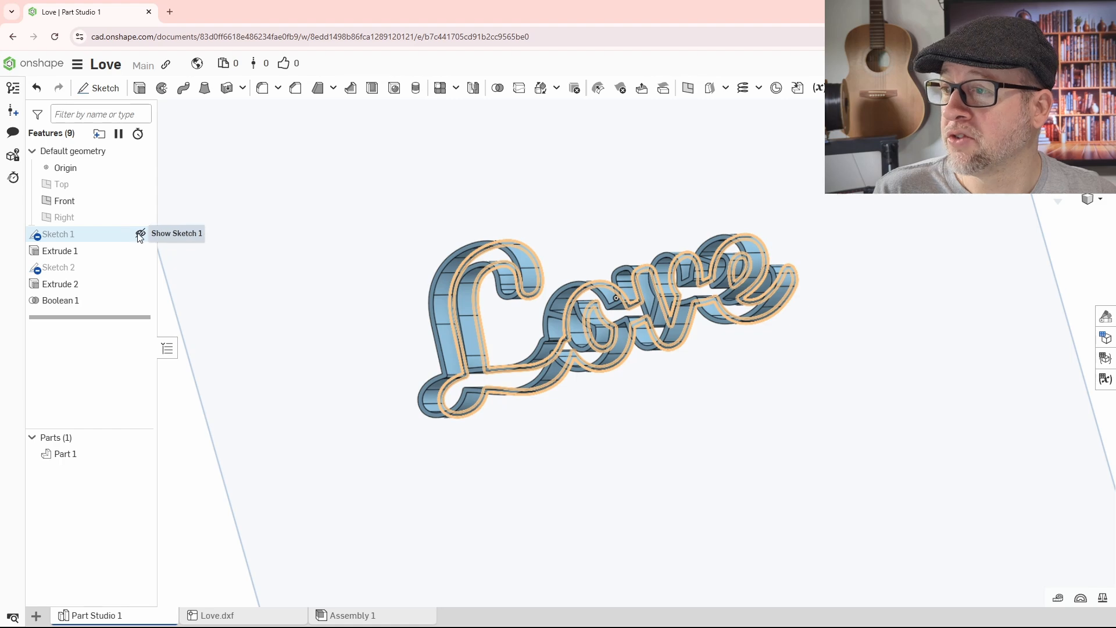
# Step: Return to Onshape, show Sketch 1, and extrude its letter region 1 mm as an Add merged with Part 1
pyautogui.click(139, 234)
pyautogui.moveTo(270, 348)
pyautogui.mouseDown(button='right')
pyautogui.moveTo(287, 324)
pyautogui.moveTo(254, 319)
pyautogui.moveTo(299, 333)
pyautogui.moveTo(281, 316)
pyautogui.moveTo(245, 338)
pyautogui.mouseUp(button='right')
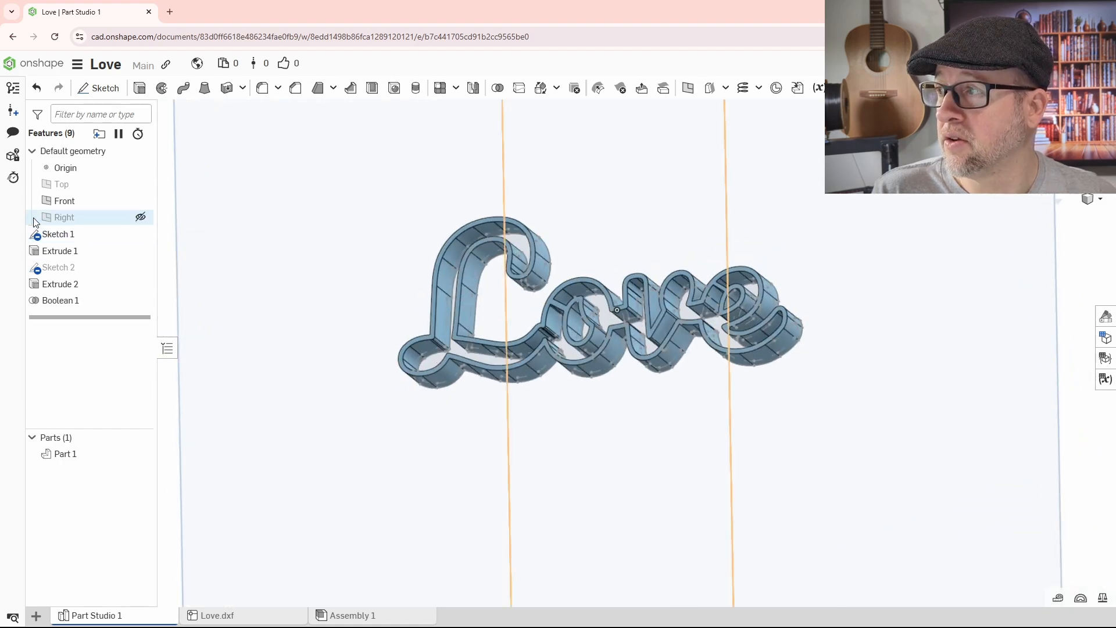
pyautogui.click(139, 89)
pyautogui.moveTo(329, 359)
pyautogui.mouseDown(button='right')
pyautogui.moveTo(424, 364)
pyautogui.moveTo(508, 350)
pyautogui.moveTo(518, 308)
pyautogui.mouseUp(button='right')
pyautogui.scroll(4, 727, 277)
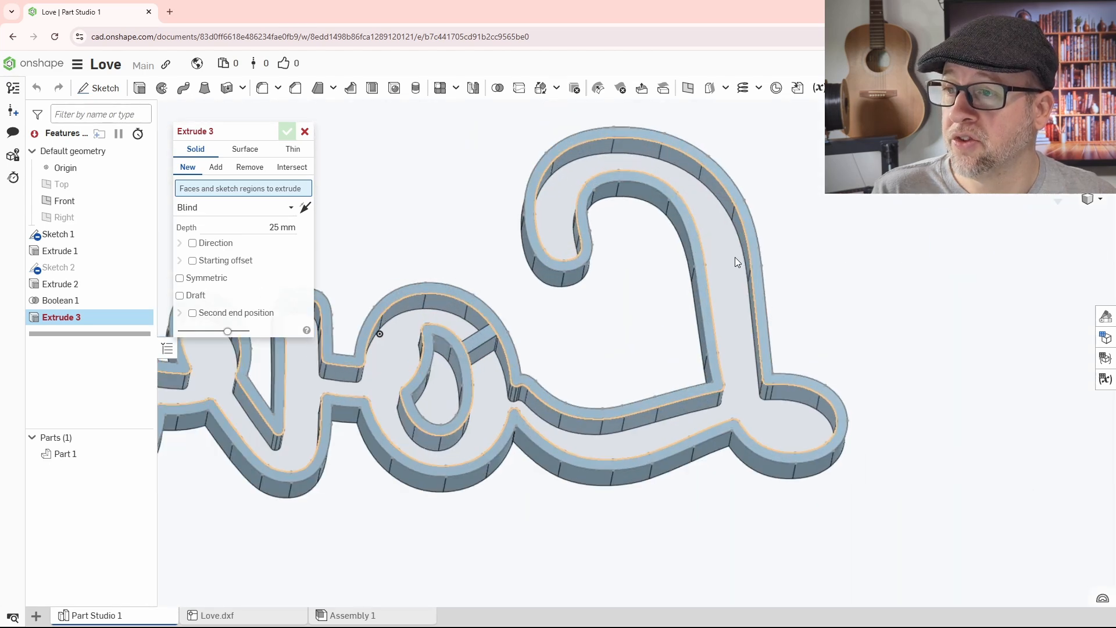
pyautogui.click(735, 256)
pyautogui.scroll(-4, 737, 374)
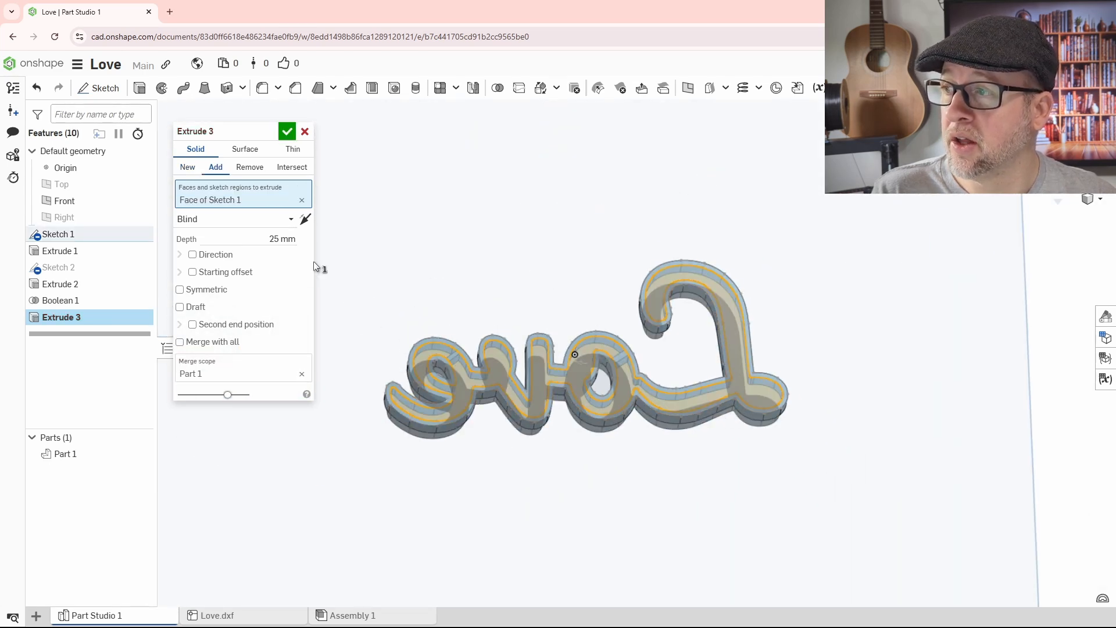
pyautogui.click(263, 235)
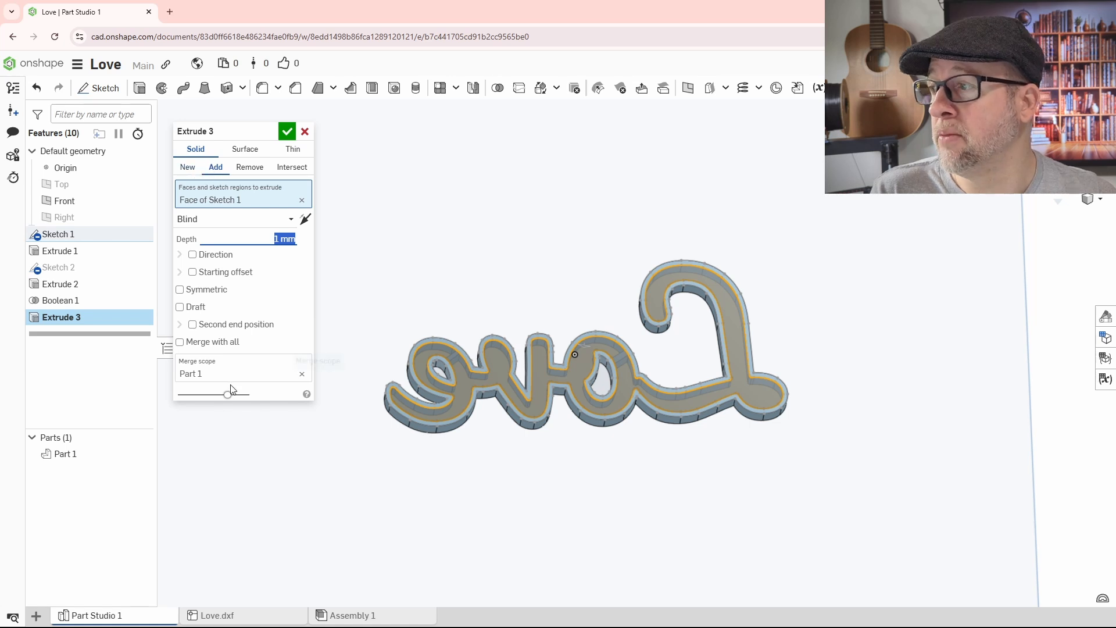
pyautogui.click(286, 133)
# Step: Check the new backing inside the letters and hide Sketch 1
pyautogui.moveTo(766, 381); pyautogui.dragTo(518, 356, button='right')
pyautogui.moveTo(943, 463); pyautogui.dragTo(668, 391, button='middle')
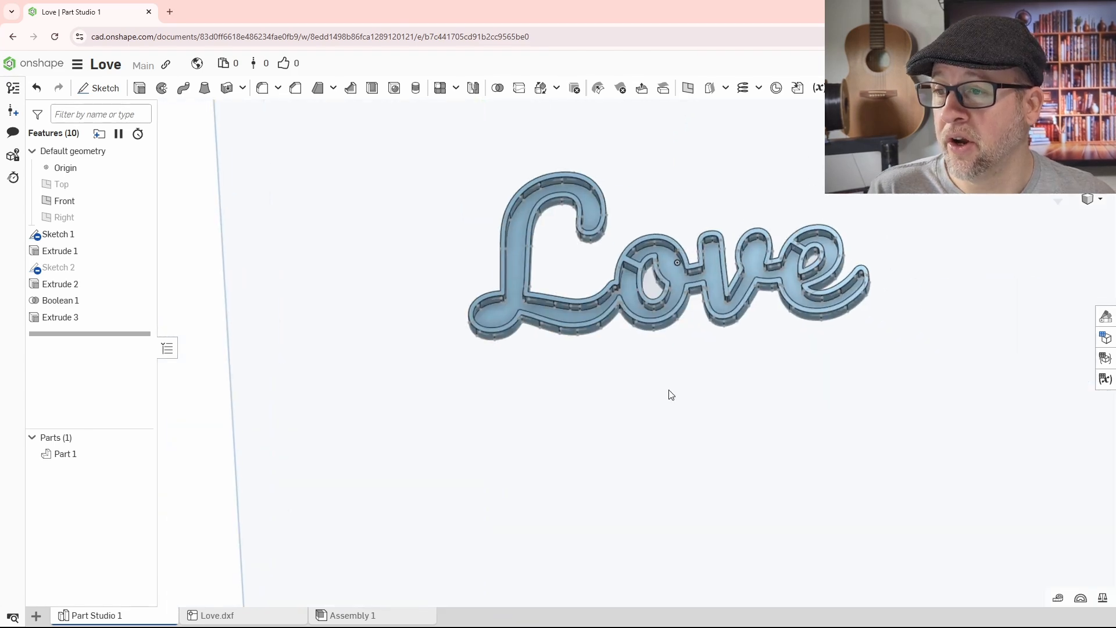
pyautogui.moveTo(668, 390); pyautogui.dragTo(697, 399, button='right')
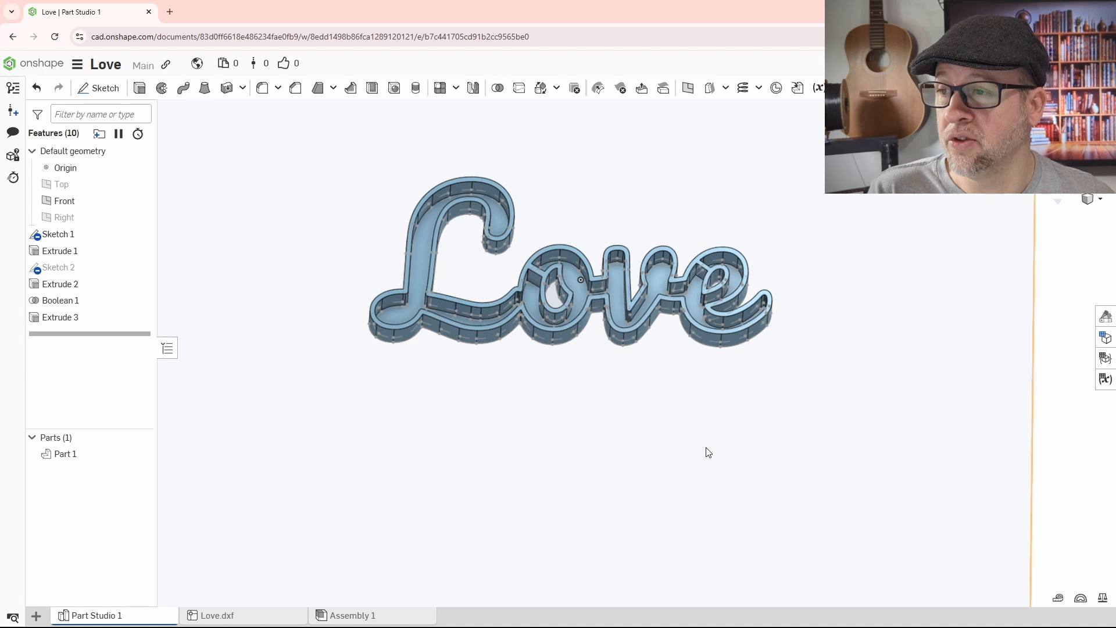
pyautogui.click(141, 234)
pyautogui.click(140, 234)
pyautogui.moveTo(629, 465); pyautogui.dragTo(668, 423, button='right')
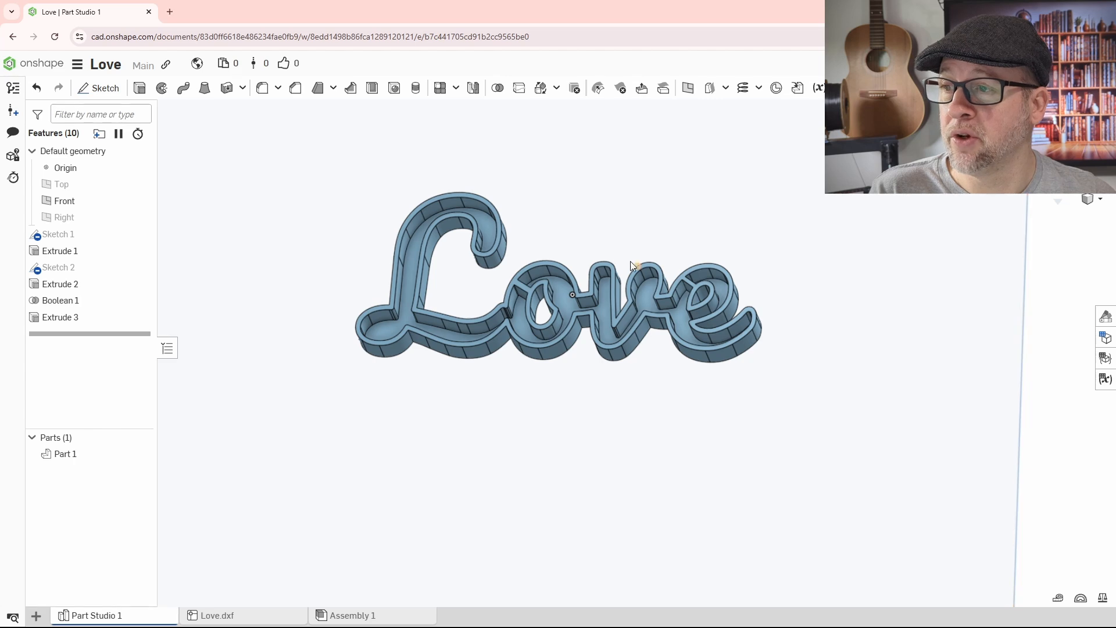
pyautogui.scroll(5, 607, 298)
pyautogui.scroll(-5, 679, 431)
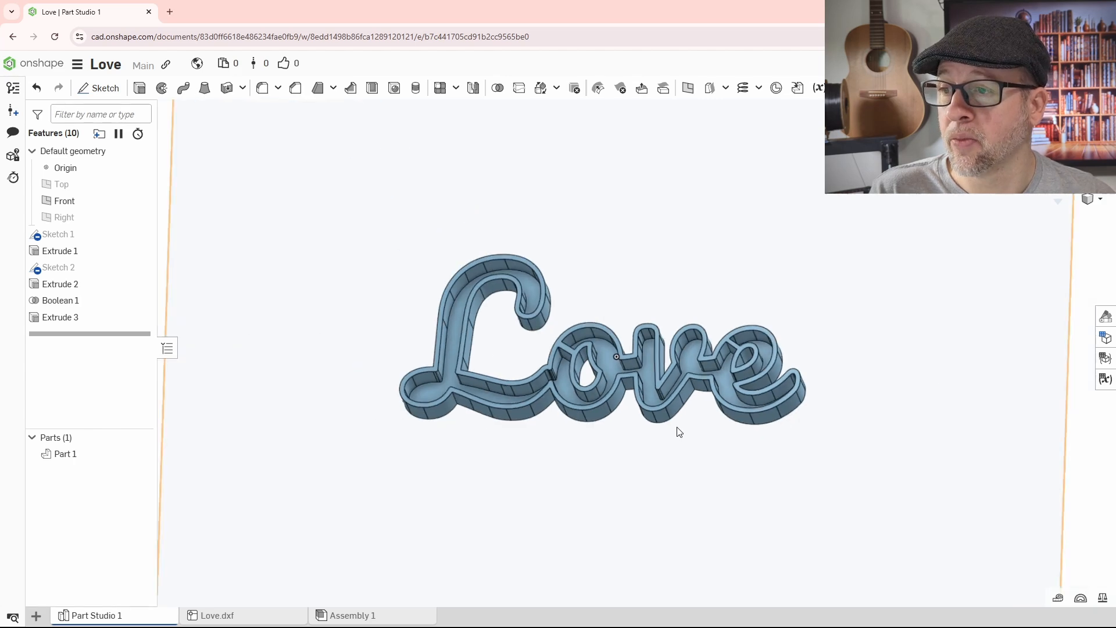
pyautogui.rightClick(703, 469)
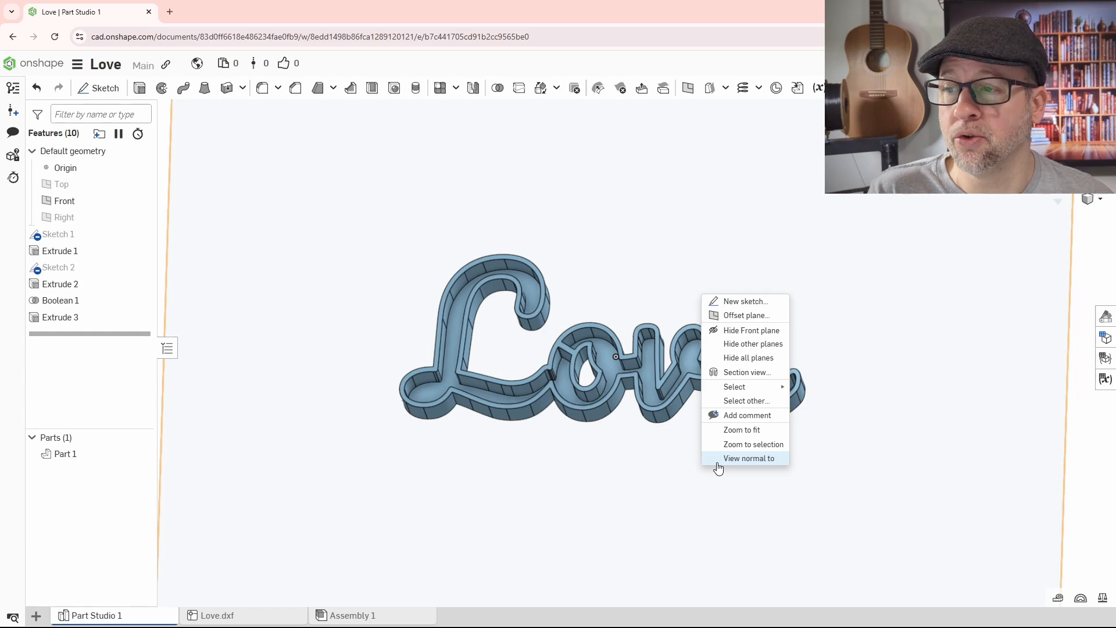
pyautogui.click(850, 450)
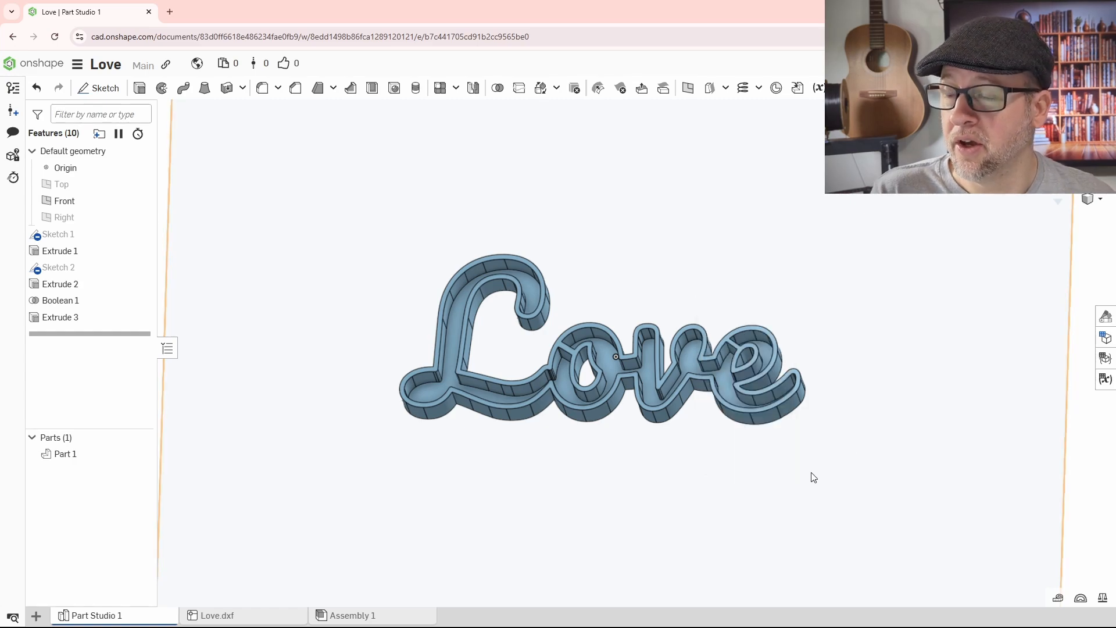